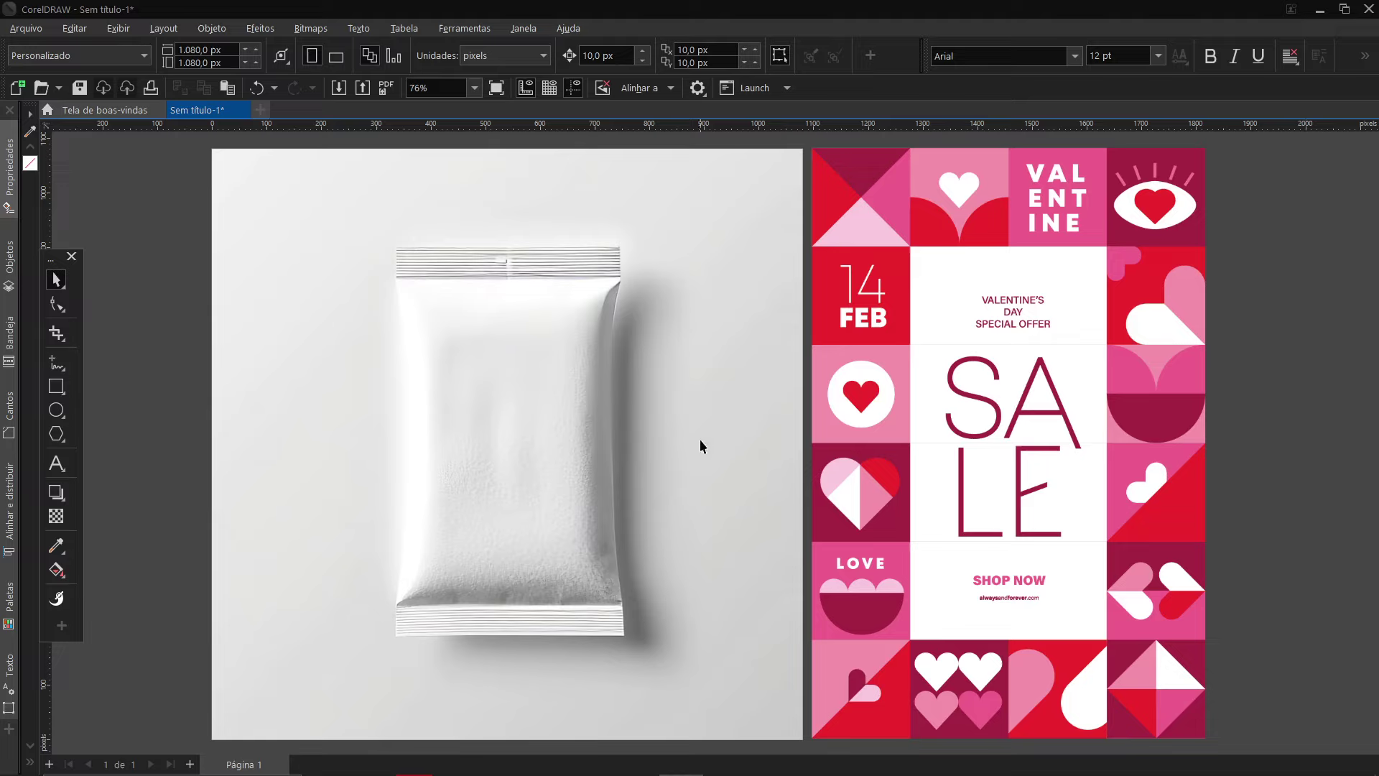
Switch to the Pen tool for tracing the blank package, starting at its lower-left corner
click(571, 429)
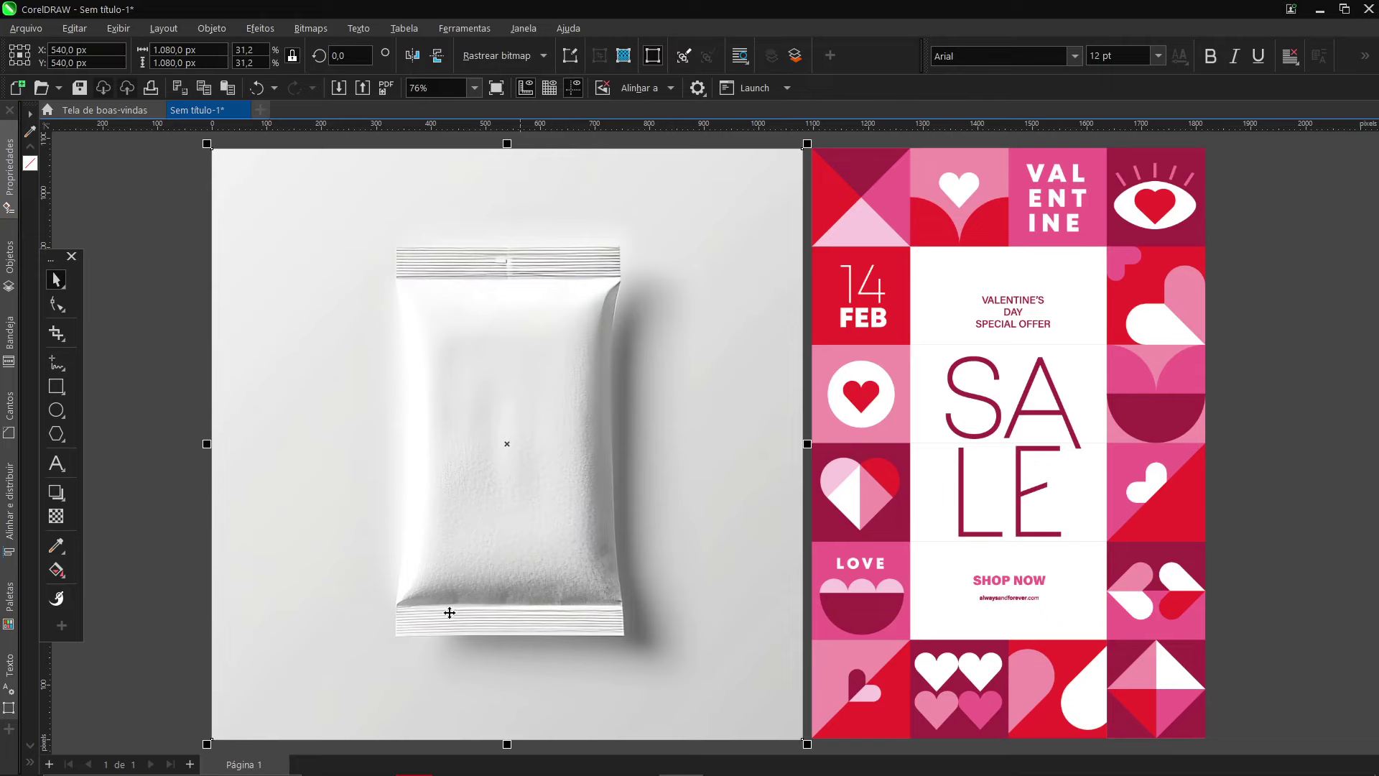
click(181, 394)
click(56, 303)
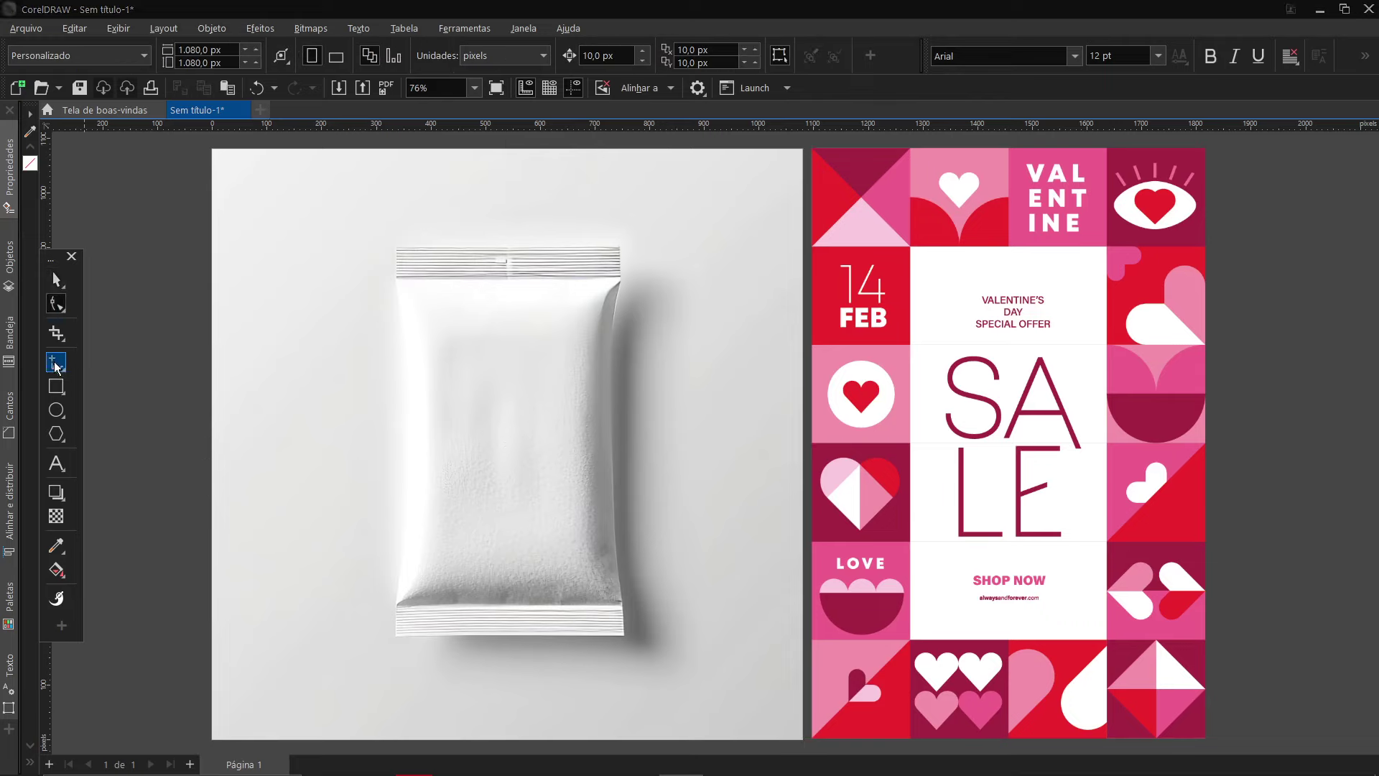
click(58, 363)
click(88, 446)
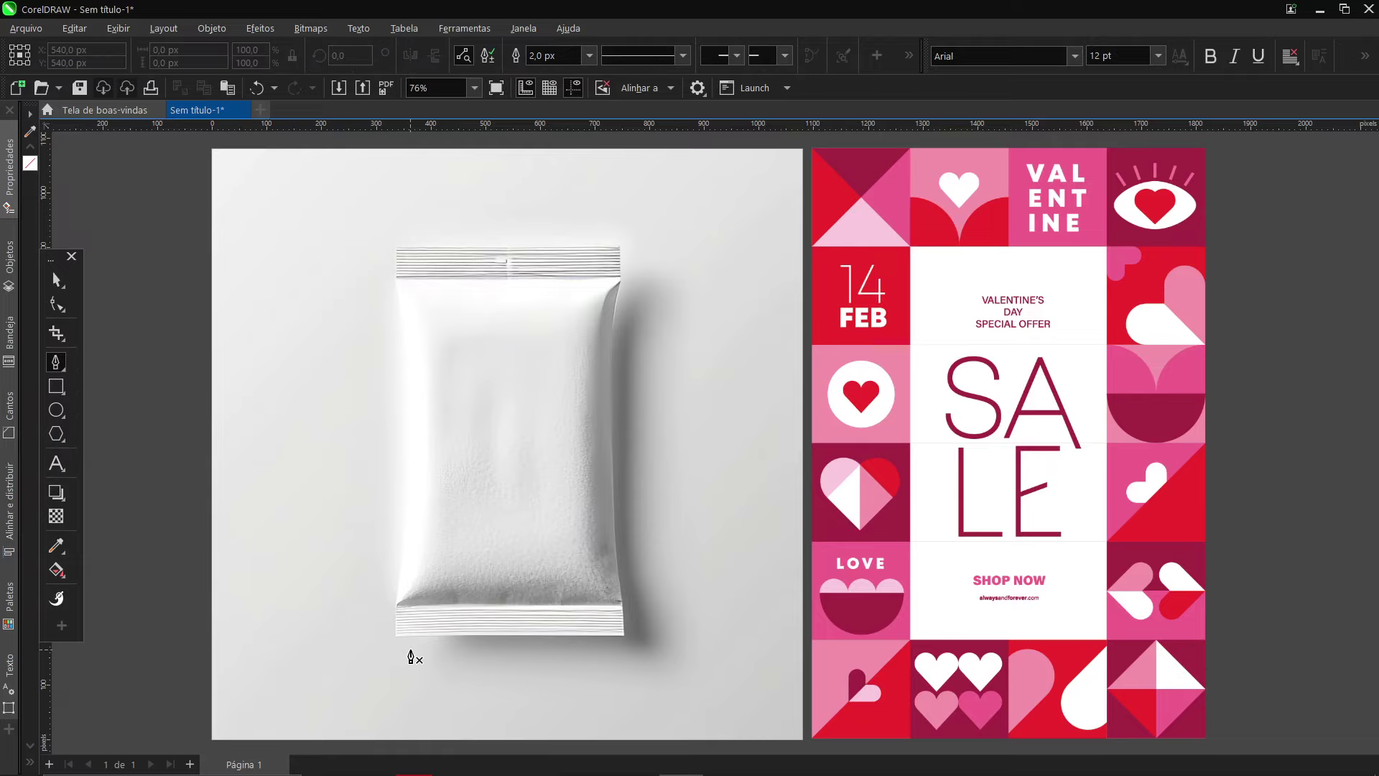
scroll(400, 617, up, 4)
scroll(302, 566, up, 2)
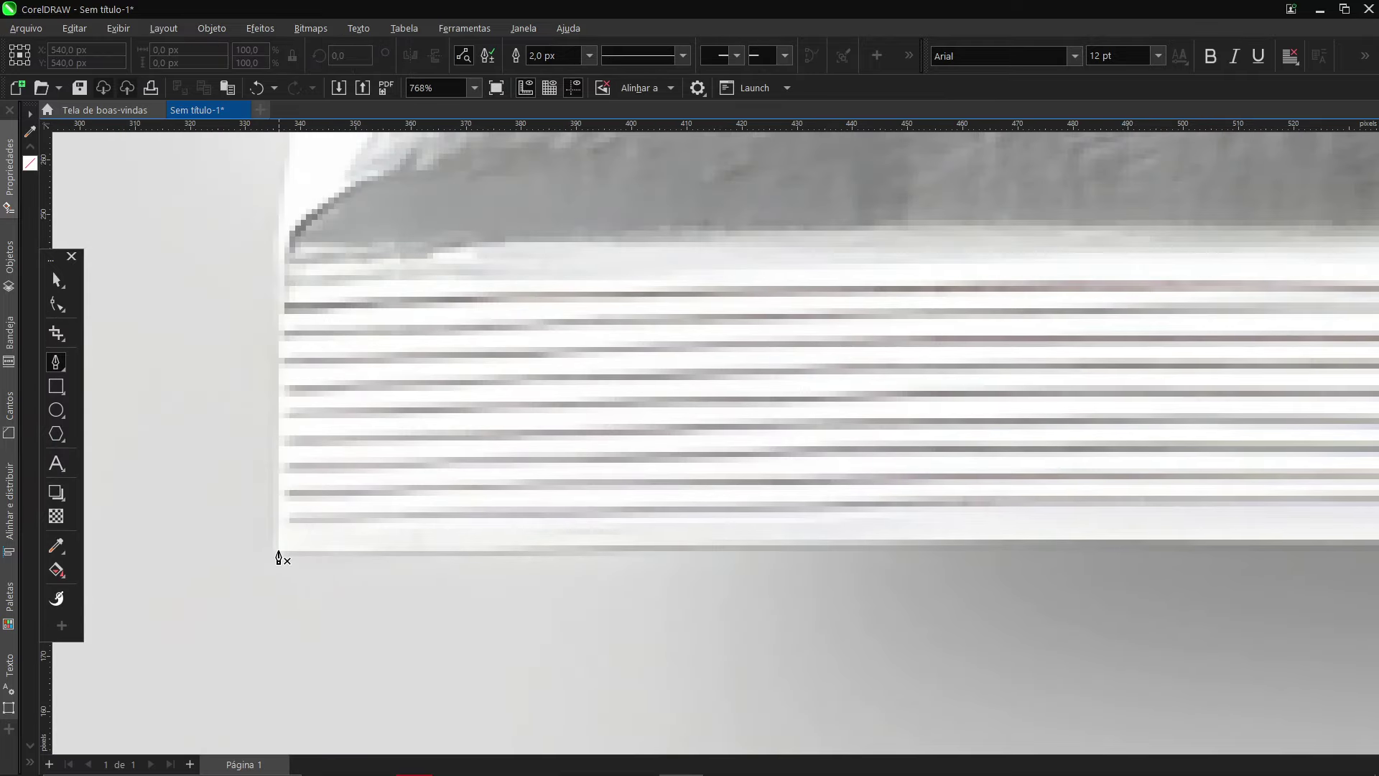
click(279, 555)
scroll(745, 554, down, 3)
scroll(601, 543, up, 5)
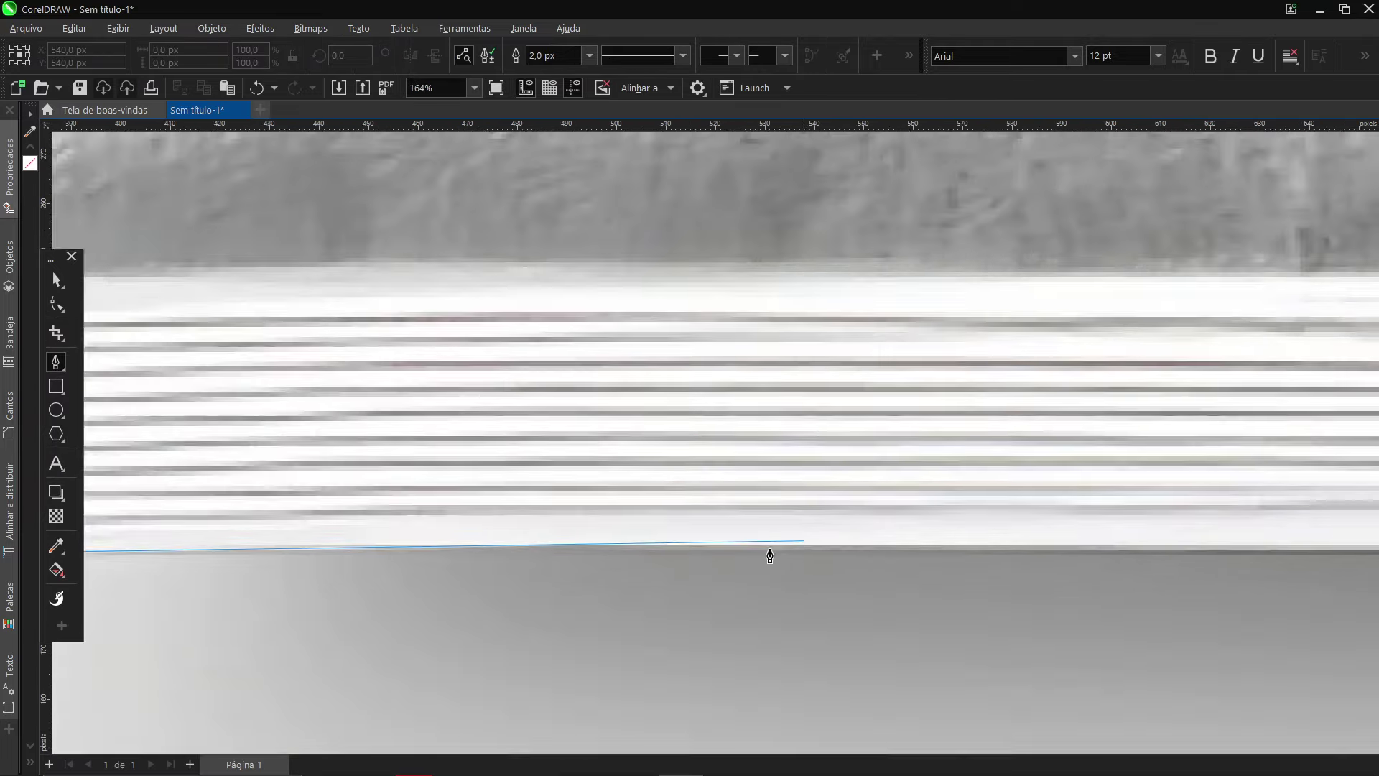
scroll(702, 551, down, 1)
key(ctrl+z)
click(713, 550)
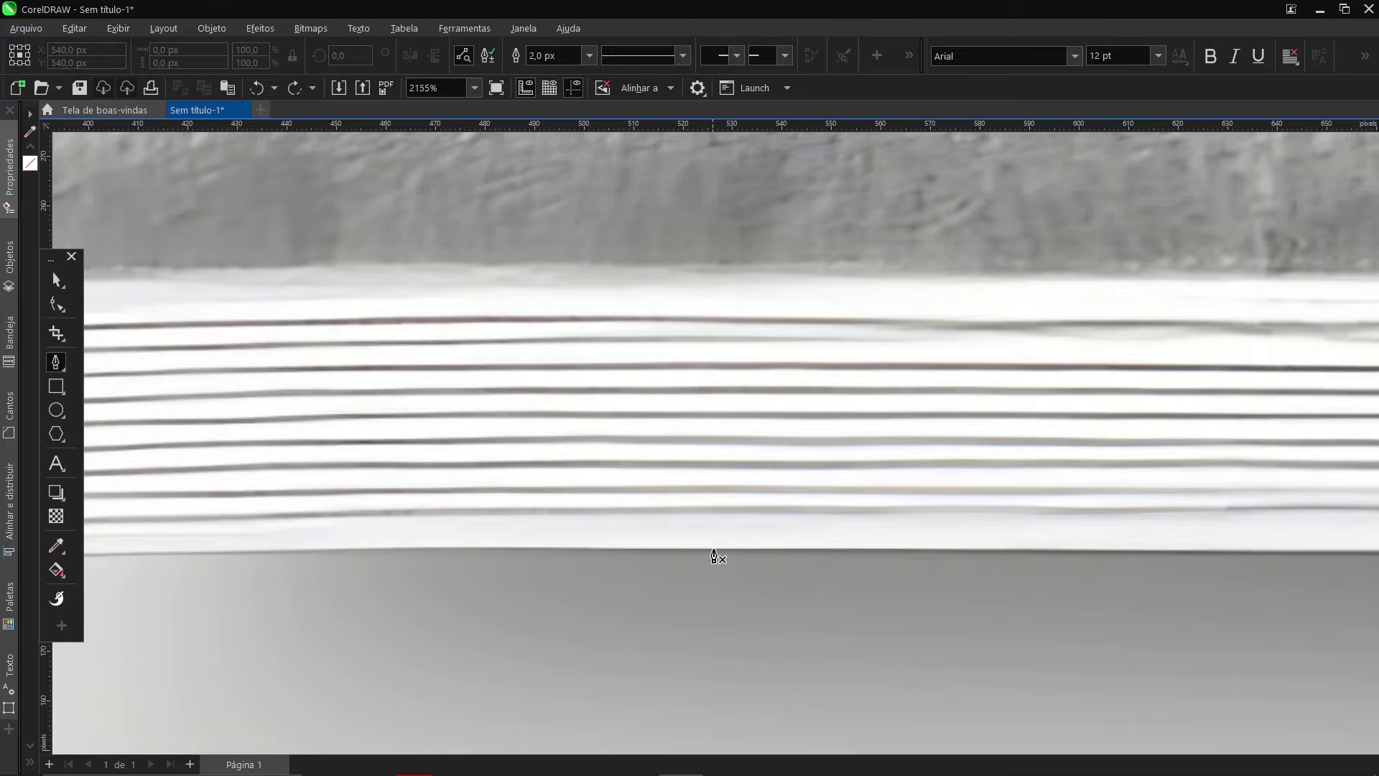
drag(717, 552, 929, 557)
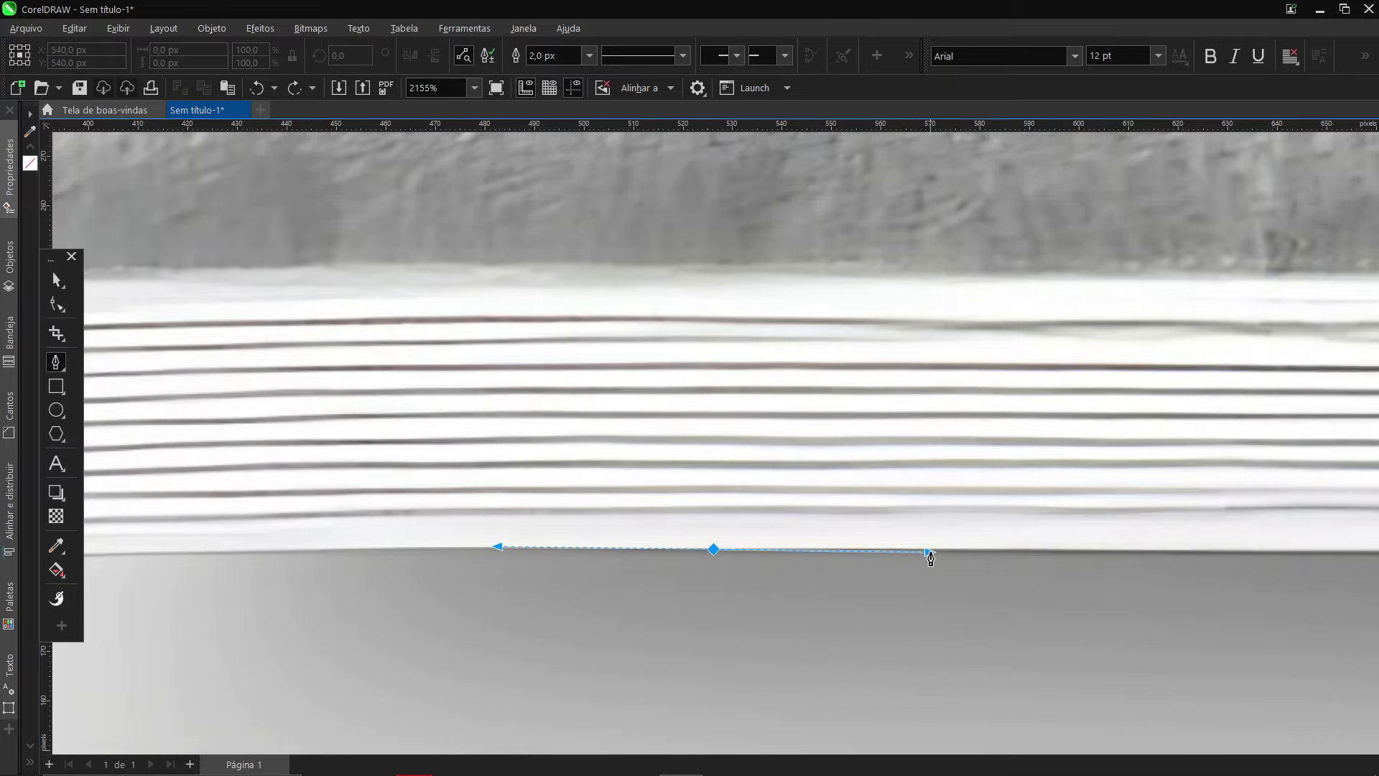
Trace the package's bottom edge with the Pen tool, from the lower-left corner to the lower-right corner, using curve nodes
scroll(826, 567, up, 1)
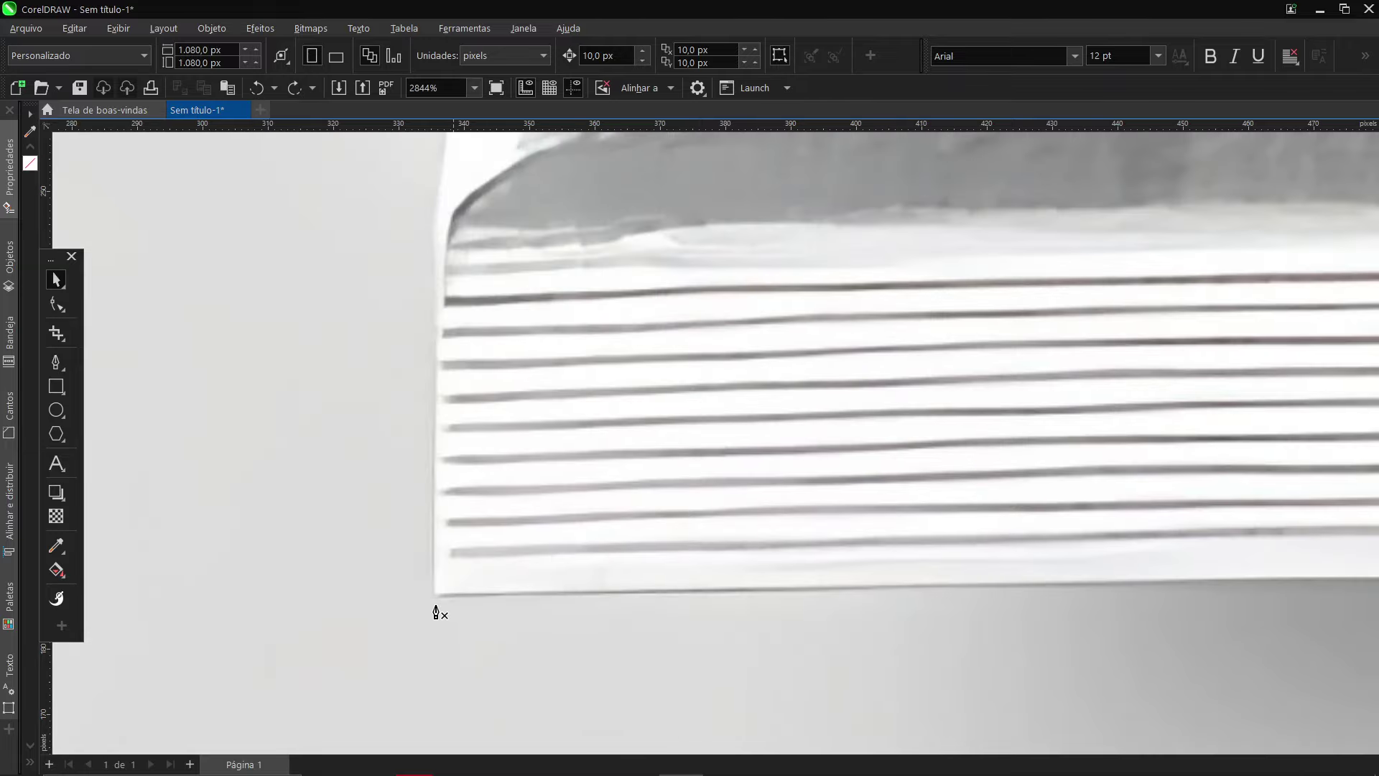
scroll(434, 596, down, 5)
scroll(717, 595, up, 4)
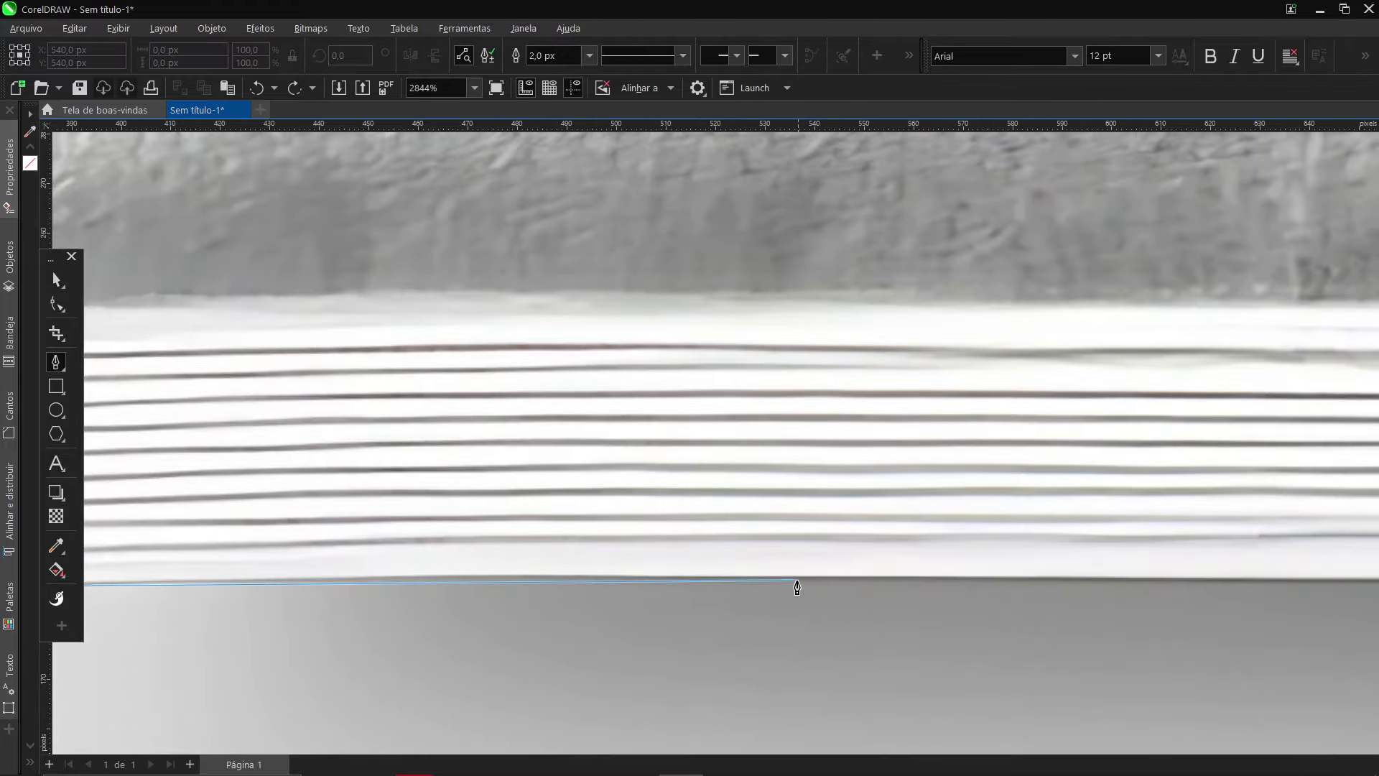
drag(799, 577, 1121, 579)
scroll(1090, 548, up, 1)
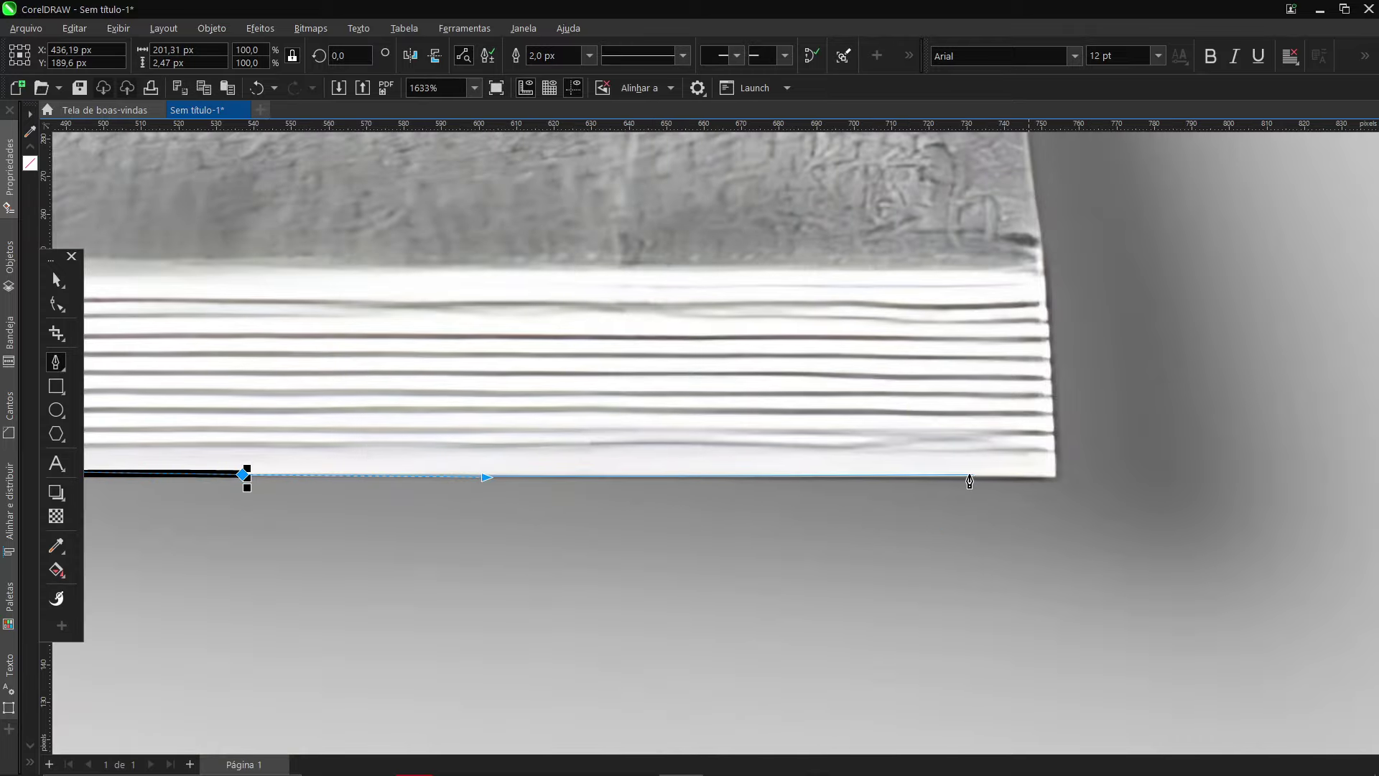
scroll(898, 477, up, 1)
drag(979, 483, 1145, 483)
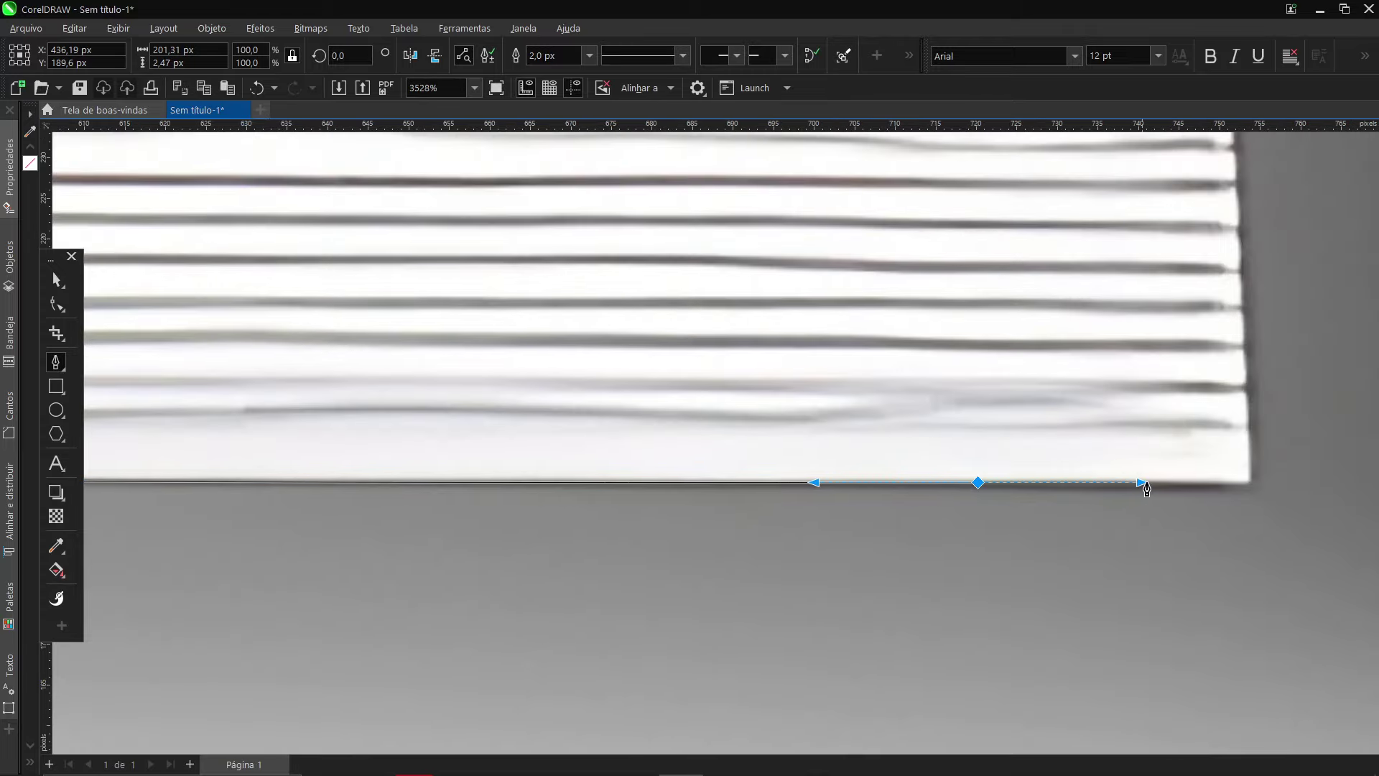
click(1249, 482)
scroll(934, 553, down, 5)
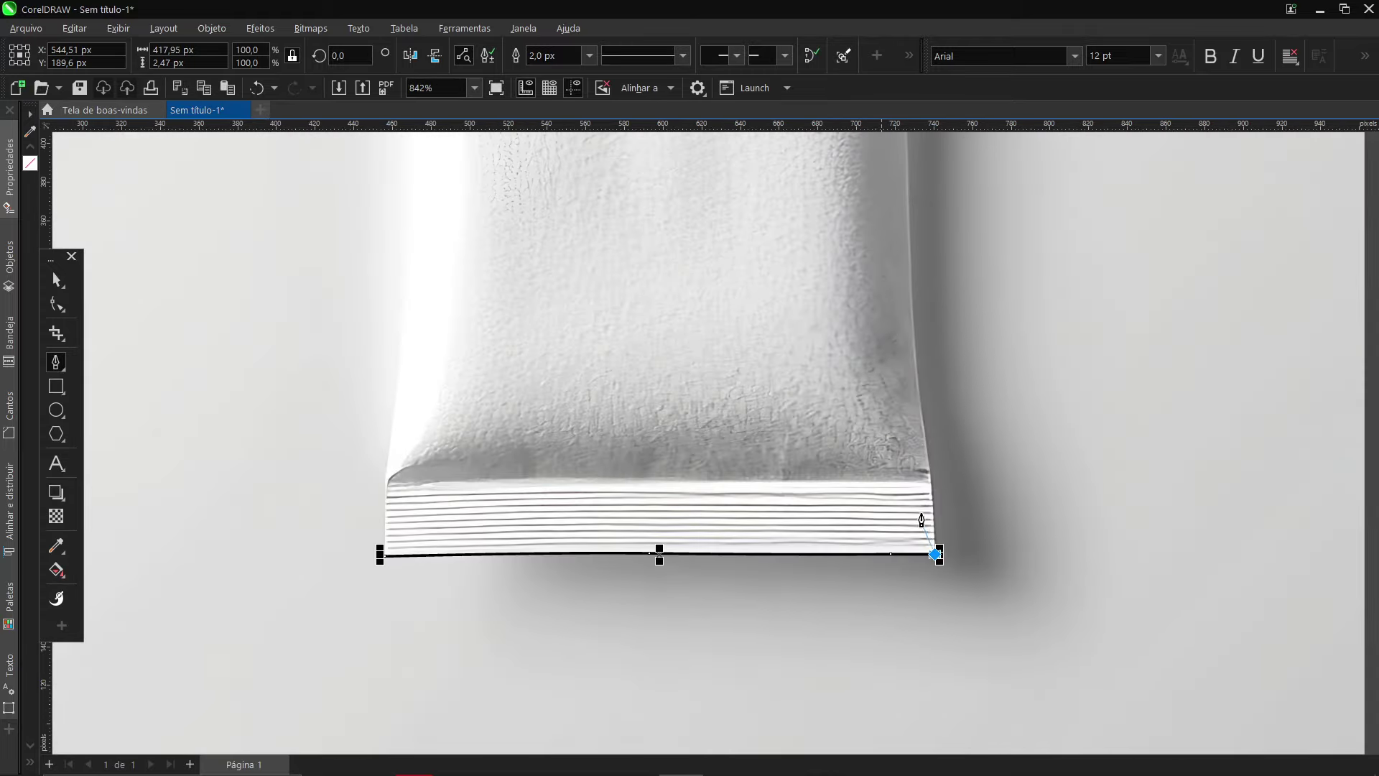
Continue the outline up the lower seal's right side and the lower part of the package's right edge
scroll(927, 517, up, 3)
drag(961, 462, 954, 368)
scroll(954, 368, down, 3)
scroll(941, 381, up, 4)
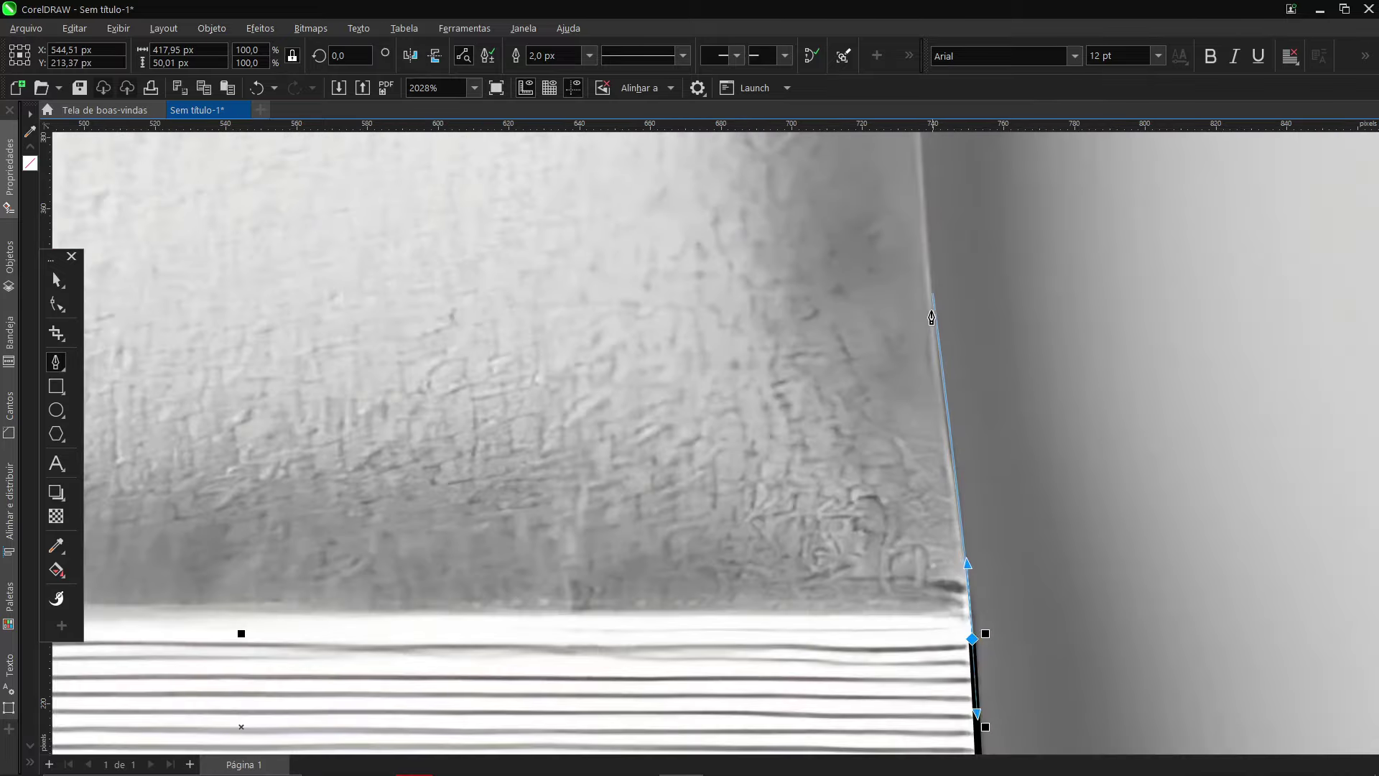
drag(937, 371, 926, 288)
scroll(837, 432, down, 2)
scroll(842, 329, up, 1)
drag(819, 363, 810, 281)
scroll(862, 359, down, 3)
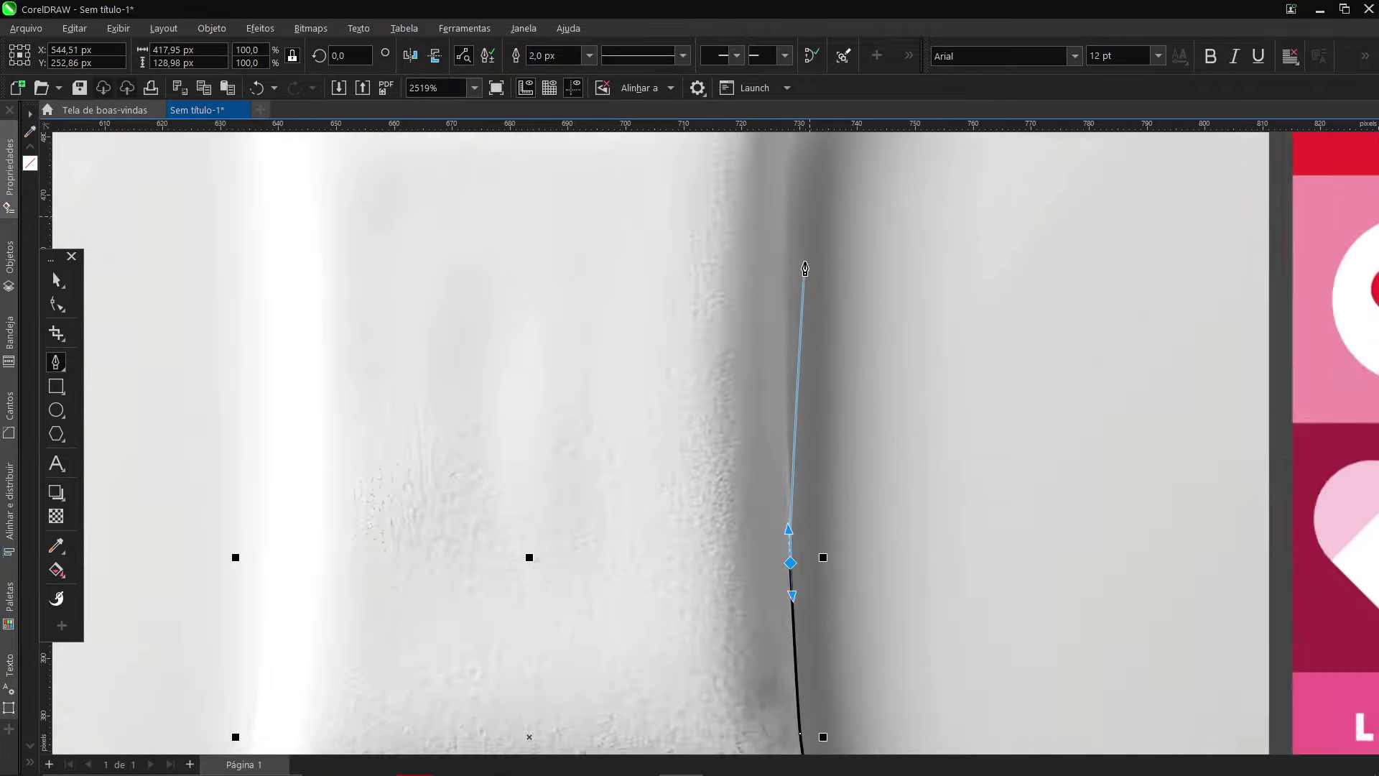
Trace the upper part of the package's right edge with curve nodes, up to the start of the upper seal
scroll(769, 400, up, 2)
drag(756, 394, 751, 264)
scroll(691, 536, down, 3)
scroll(702, 362, up, 3)
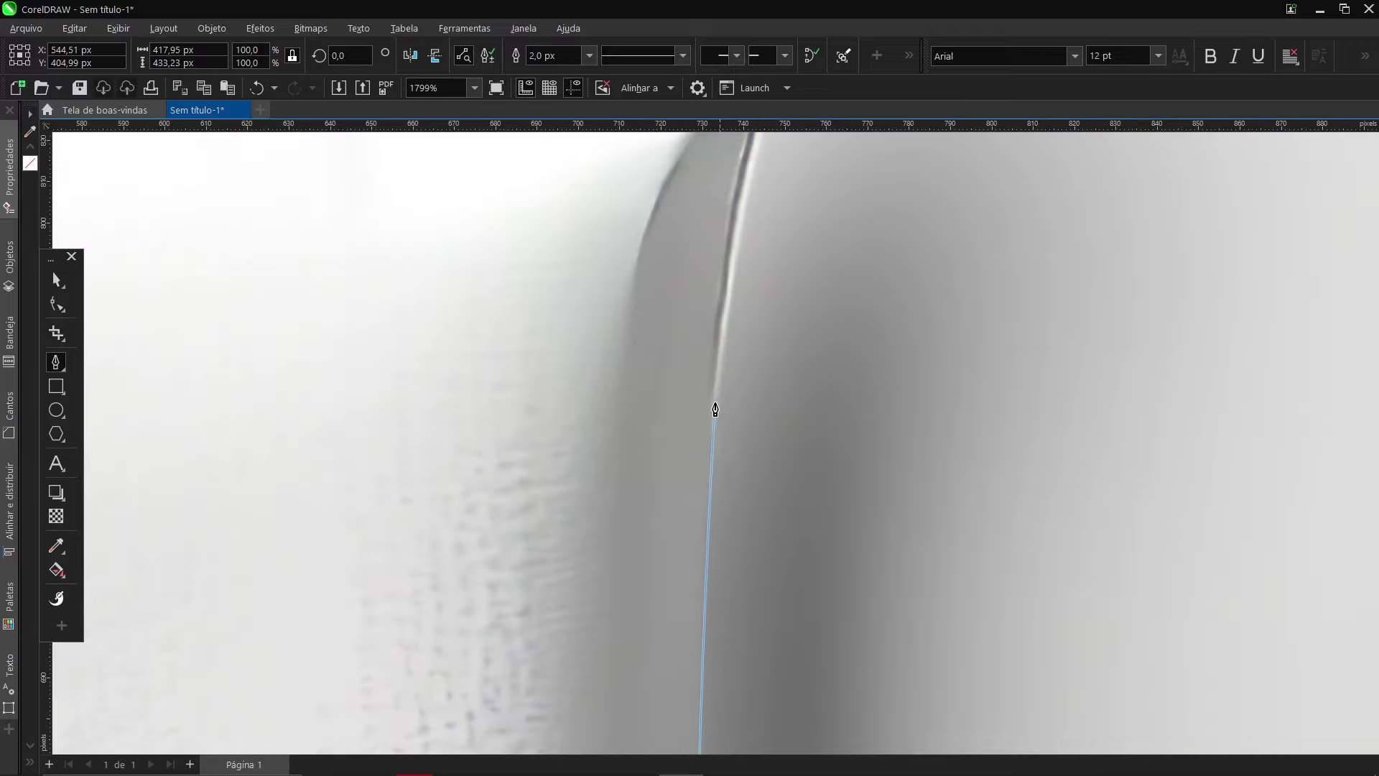
drag(712, 387, 708, 312)
scroll(804, 378, down, 3)
scroll(707, 323, up, 2)
scroll(707, 322, up, 1)
scroll(721, 266, up, 2)
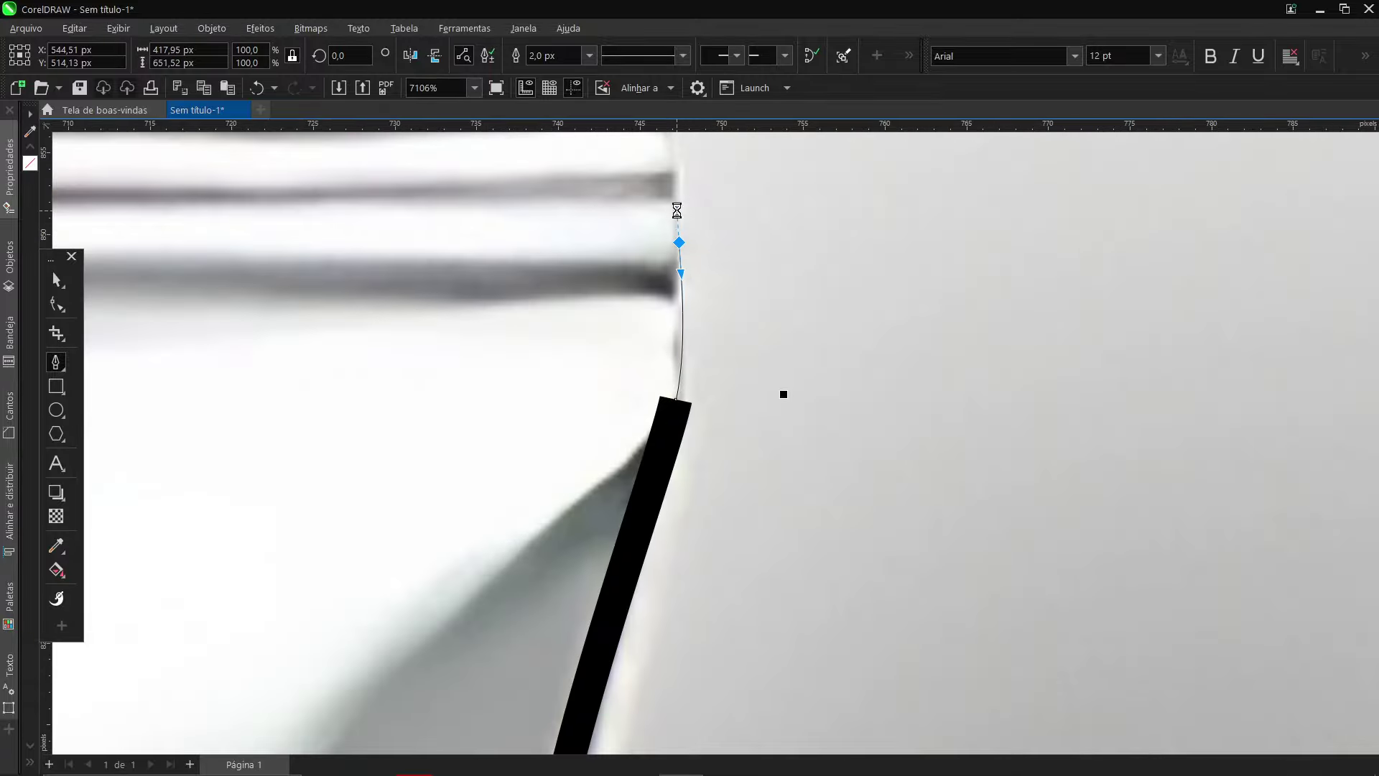
Continue the outline up the right side of the upper seal to the package's upper-right corner
scroll(668, 208, down, 4)
scroll(655, 198, up, 3)
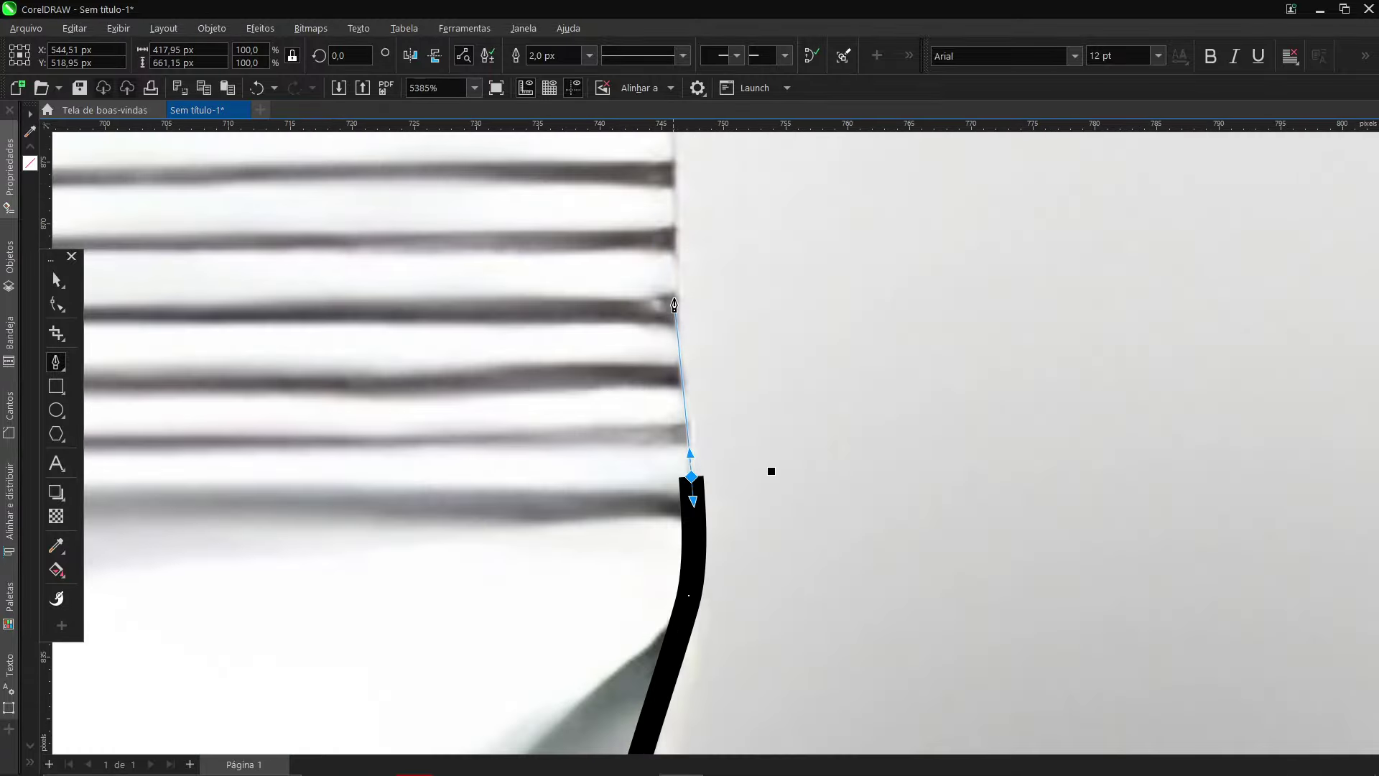
scroll(675, 305, down, 3)
scroll(690, 287, up, 4)
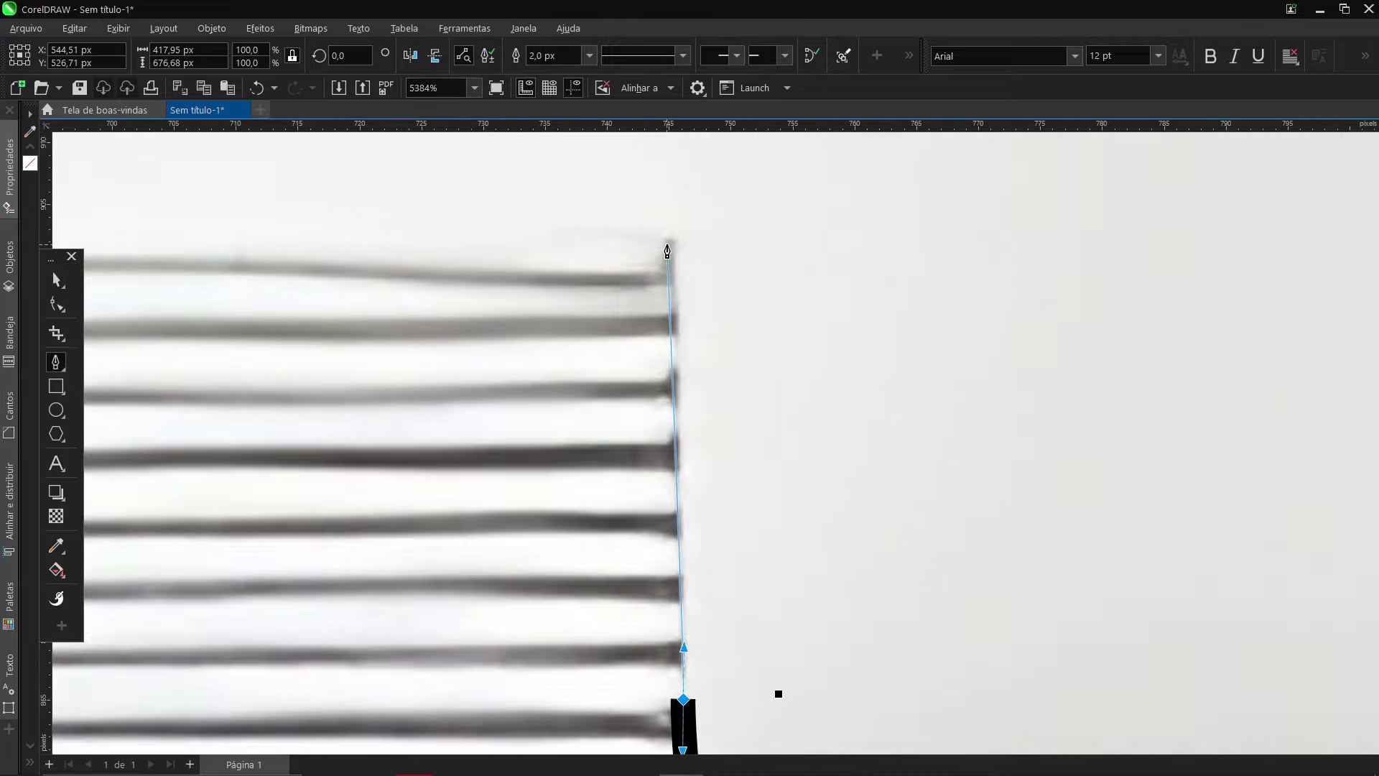
scroll(691, 270, down, 4)
scroll(513, 265, up, 5)
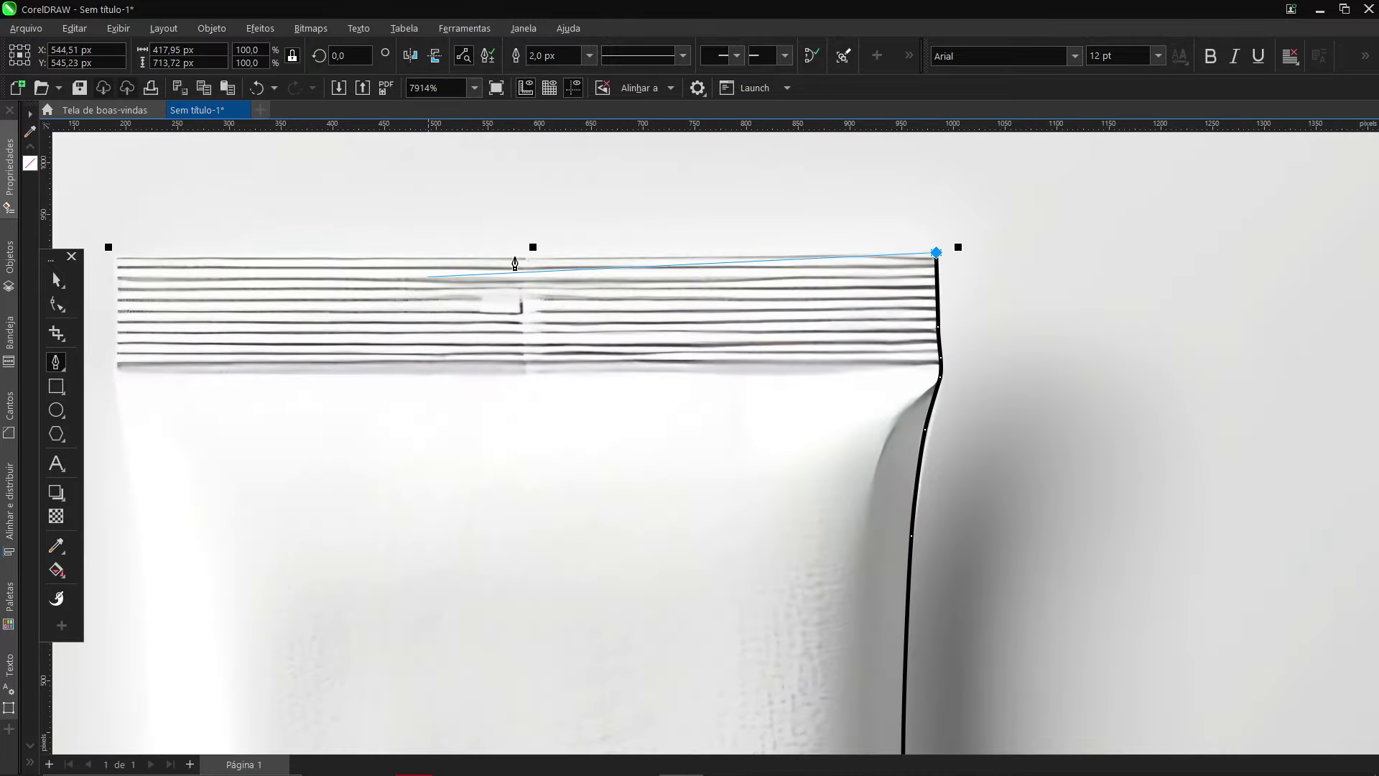
Trace the package's top edge to the upper-left corner and down the upper seal's left side
drag(539, 268, 311, 268)
scroll(310, 268, down, 4)
scroll(249, 308, up, 4)
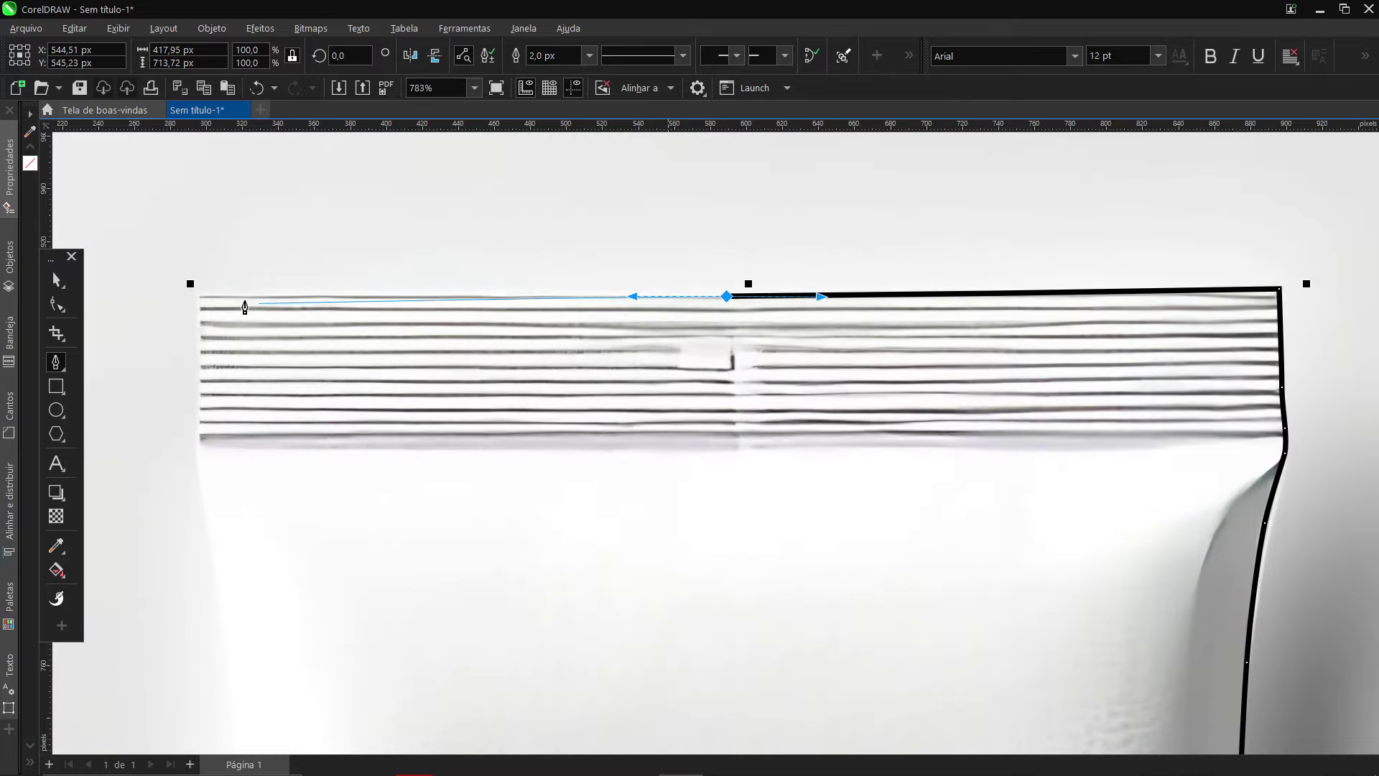
scroll(191, 416, down, 2)
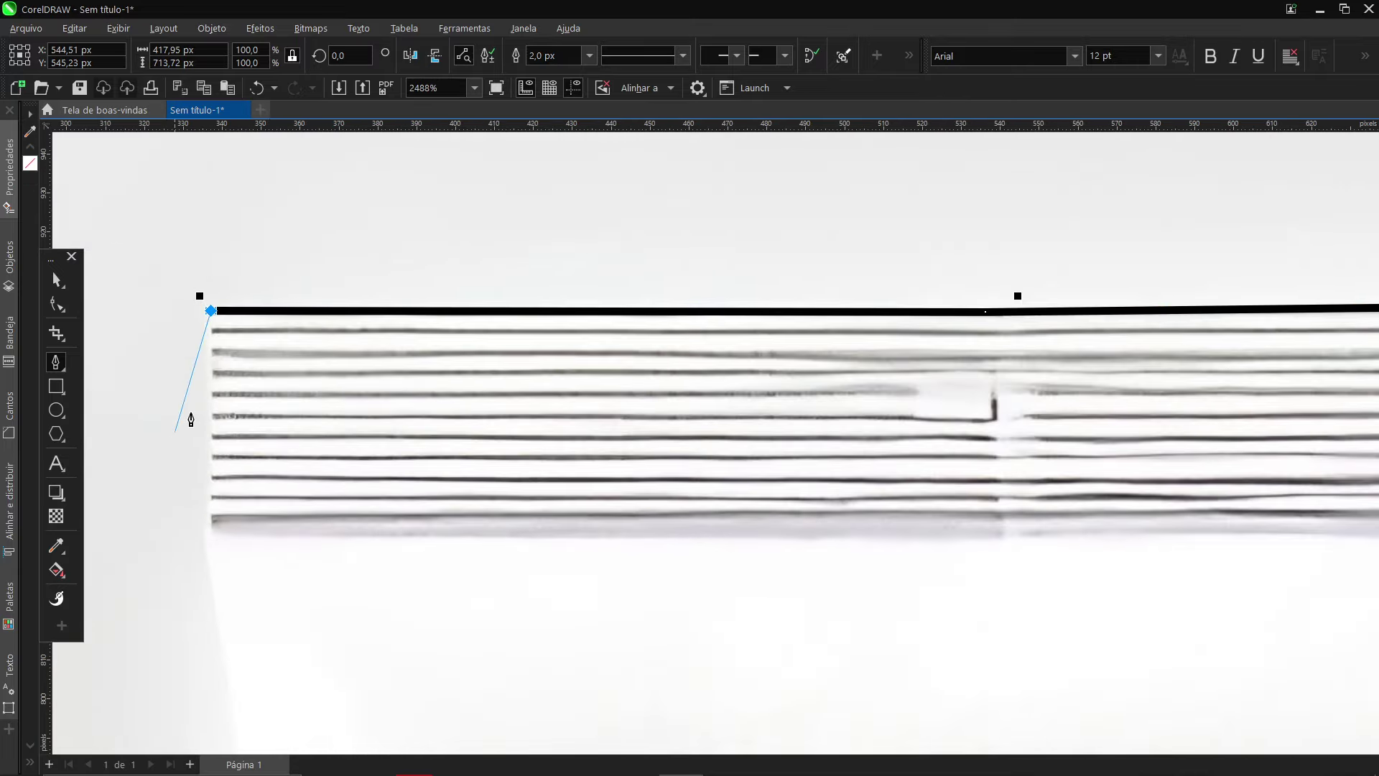
scroll(240, 416, up, 3)
drag(241, 418, 238, 625)
click(236, 629)
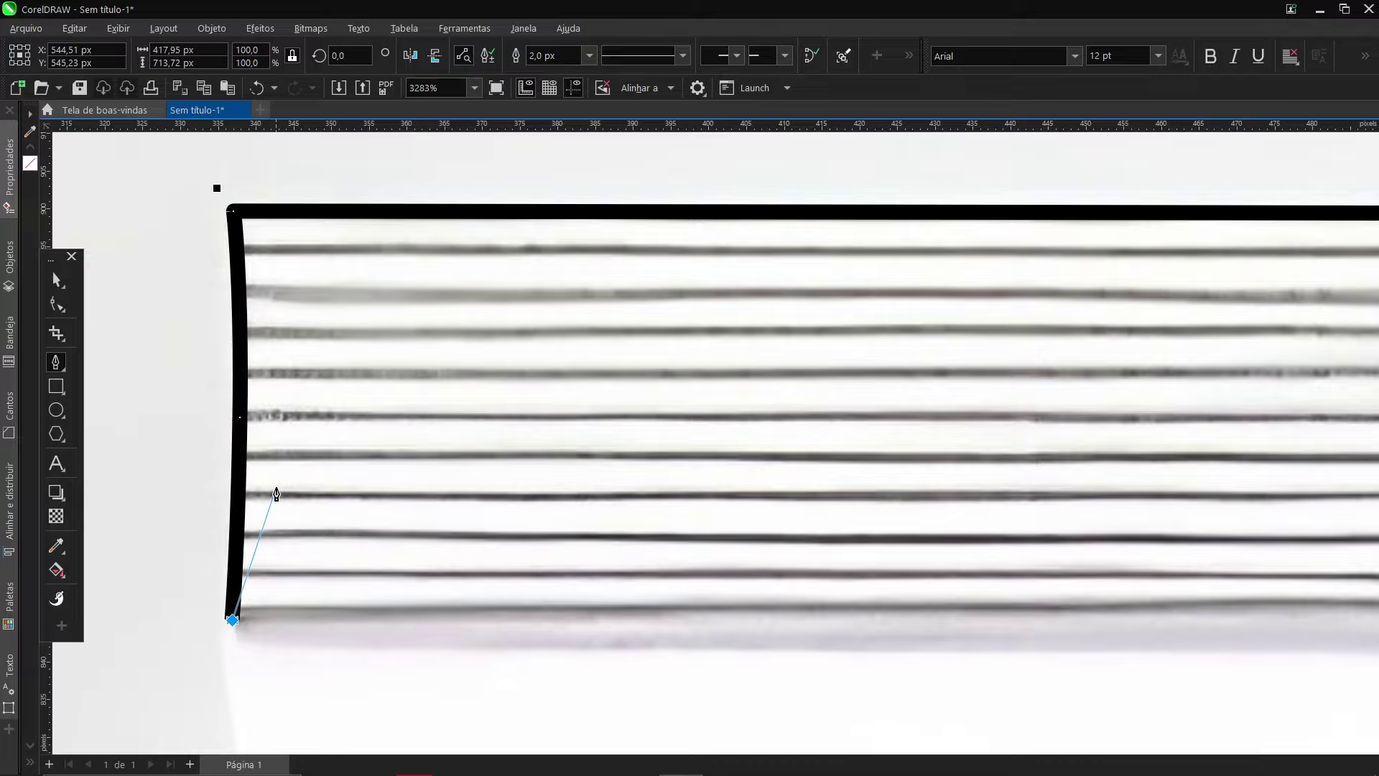
Trace the package's left edge with curve nodes, from below the upper seal down to around mid-height
scroll(246, 636, down, 3)
scroll(317, 625, up, 5)
drag(317, 595, 343, 718)
scroll(367, 356, down, 5)
scroll(403, 391, up, 3)
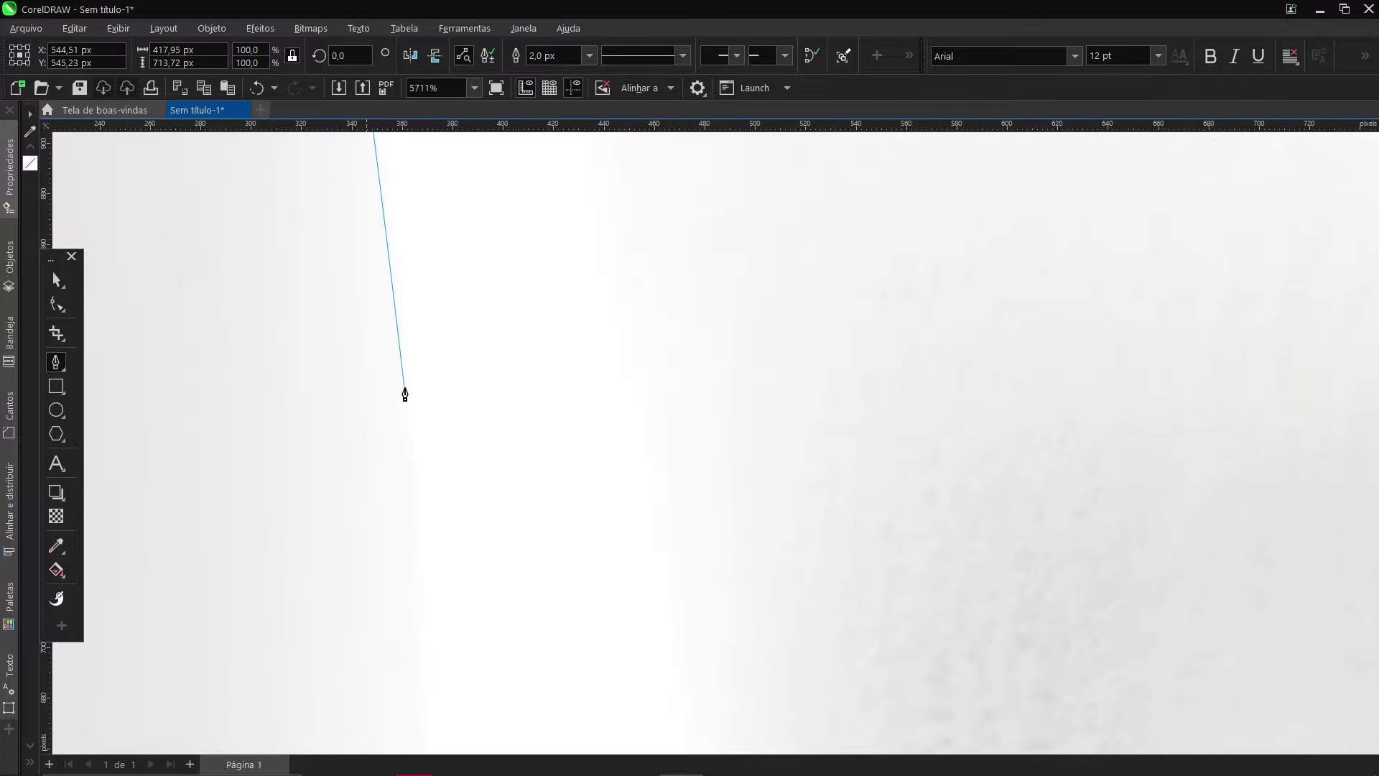
drag(414, 562, 434, 650)
scroll(428, 493, down, 4)
scroll(431, 545, up, 3)
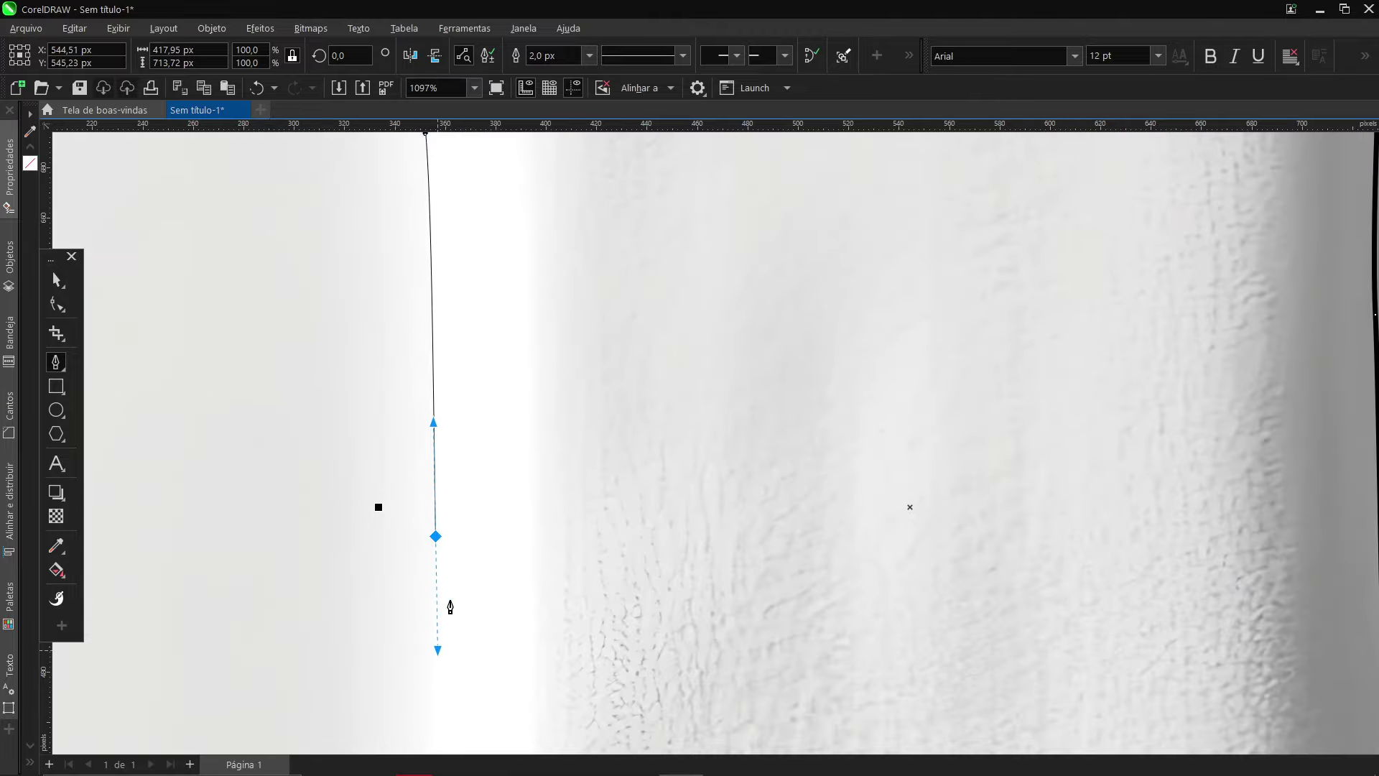
Trace the lower left edge and the lower seal's left side, closing the outline at its starting corner
scroll(441, 631, down, 4)
scroll(505, 422, up, 3)
scroll(486, 480, up, 2)
drag(475, 448, 466, 563)
scroll(477, 431, down, 4)
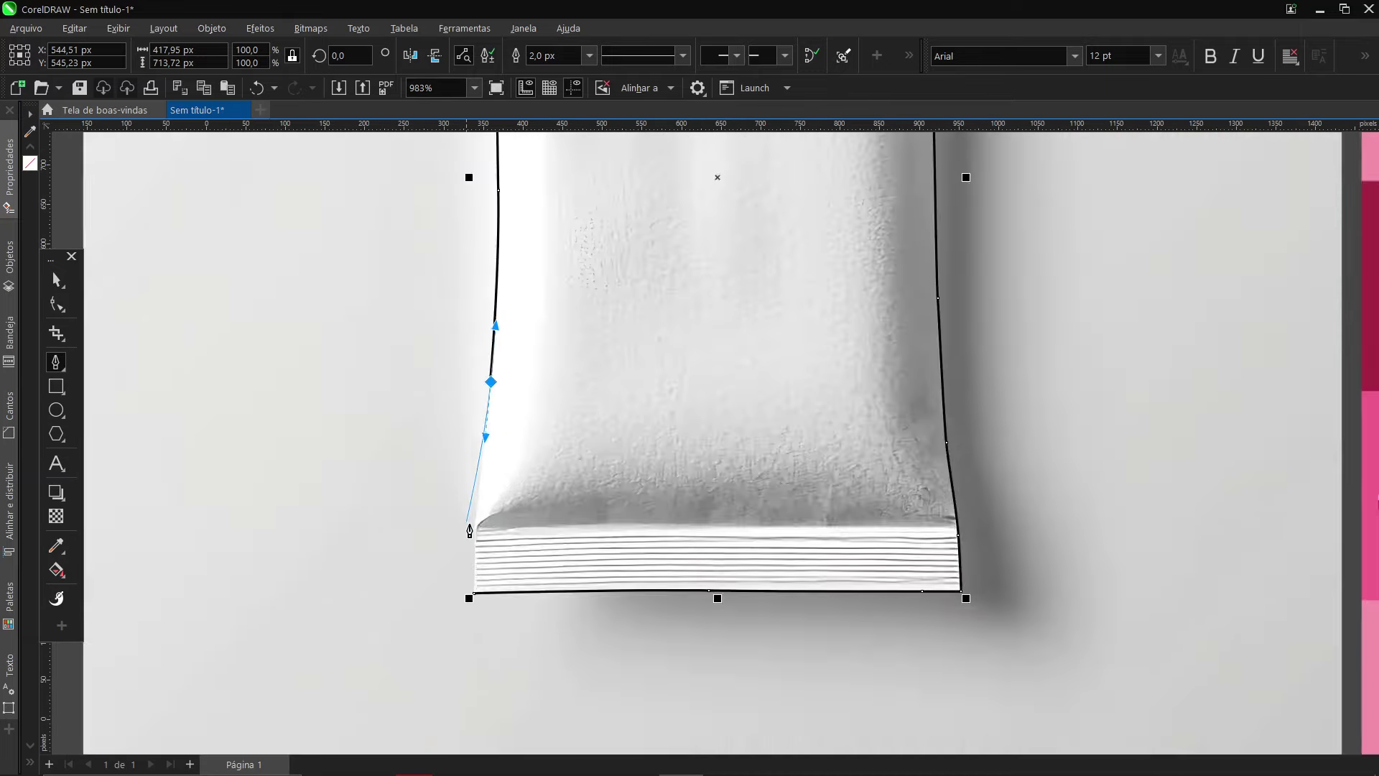
scroll(487, 538, up, 5)
drag(489, 529, 488, 551)
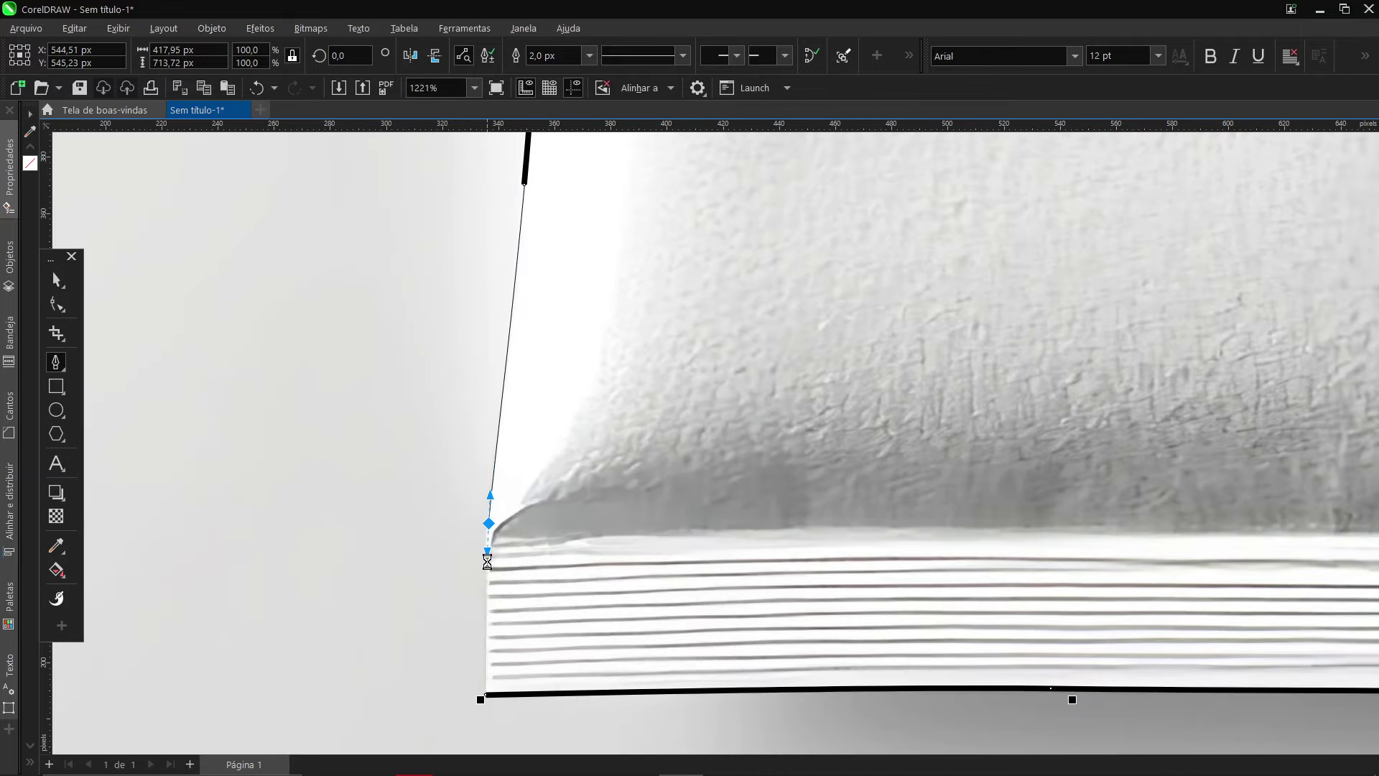
click(486, 700)
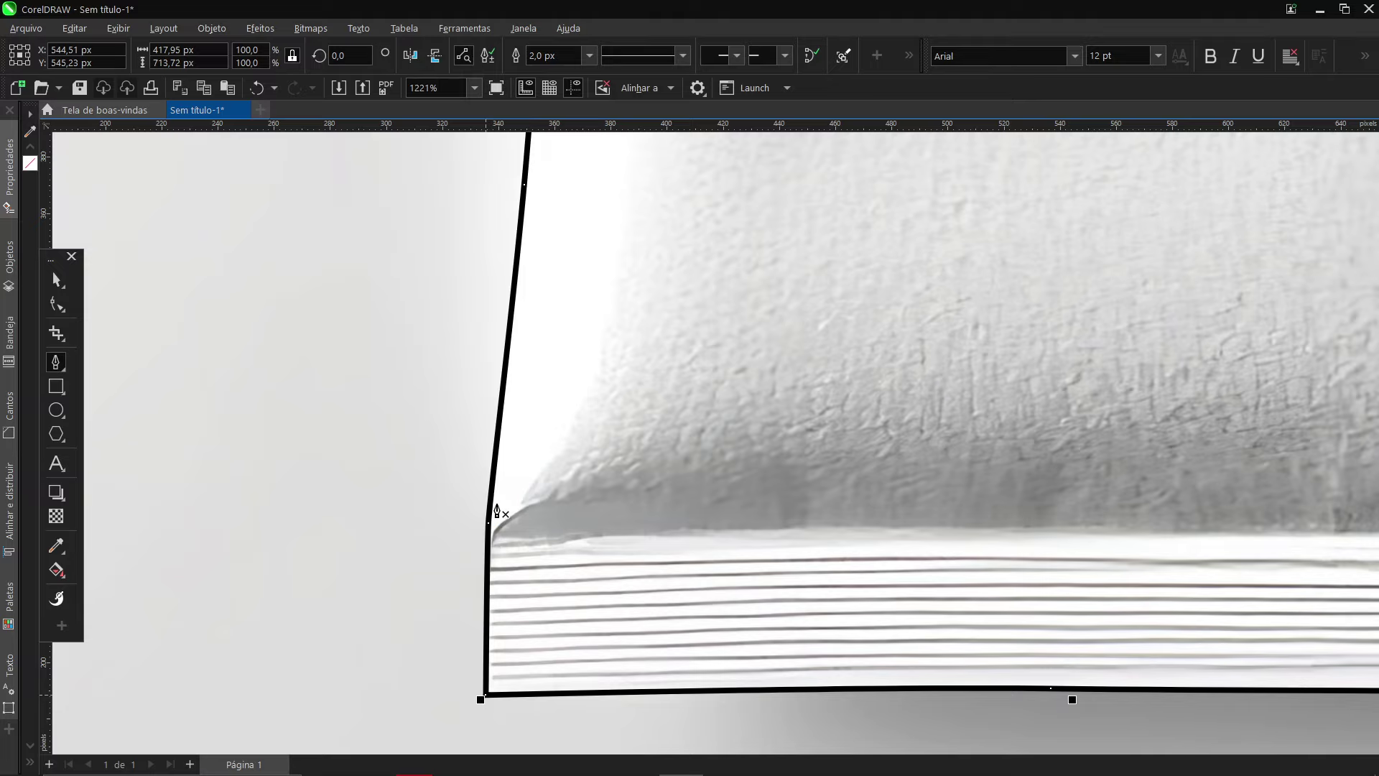
scroll(492, 517, down, 3)
Switch to the selection tool and deselect the finished package outline
click(63, 287)
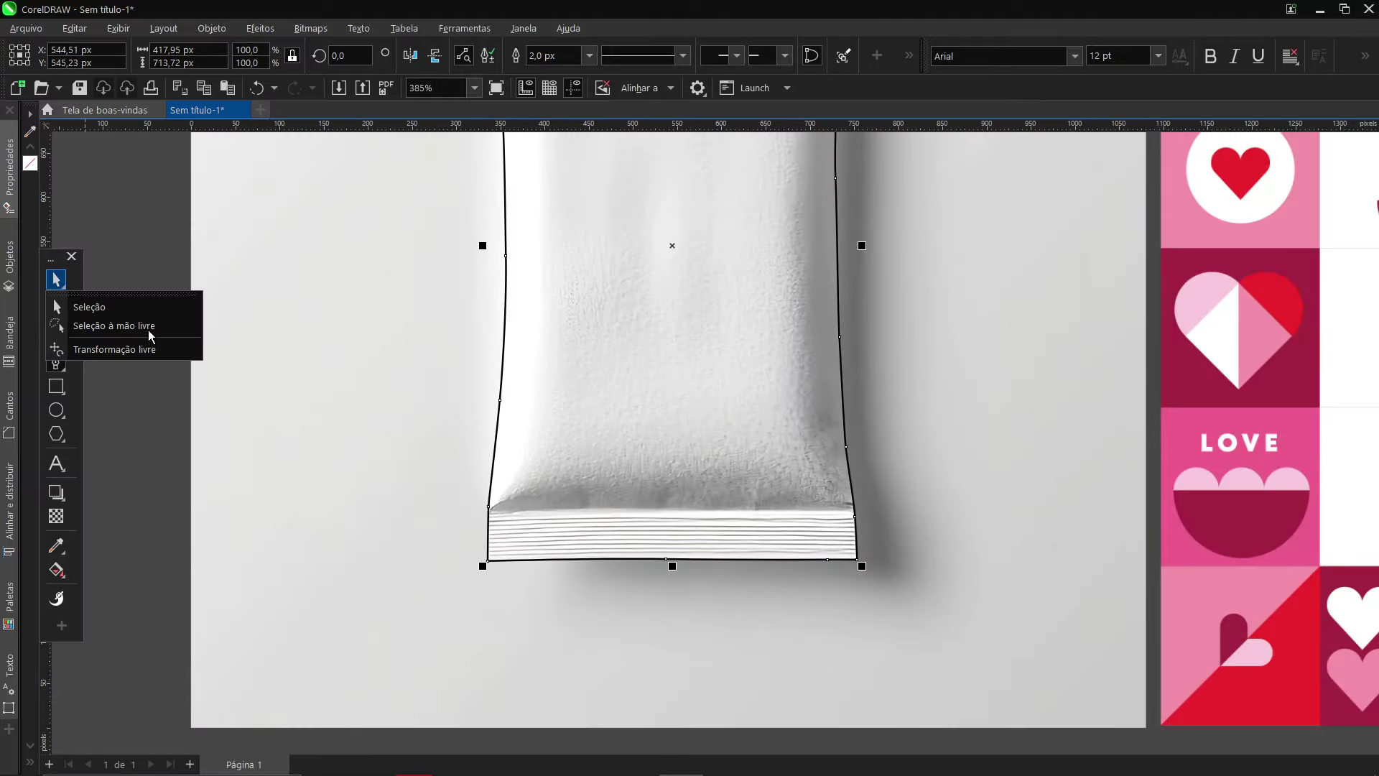
click(89, 307)
scroll(547, 588, down, 3)
click(363, 471)
scroll(653, 428, up, 2)
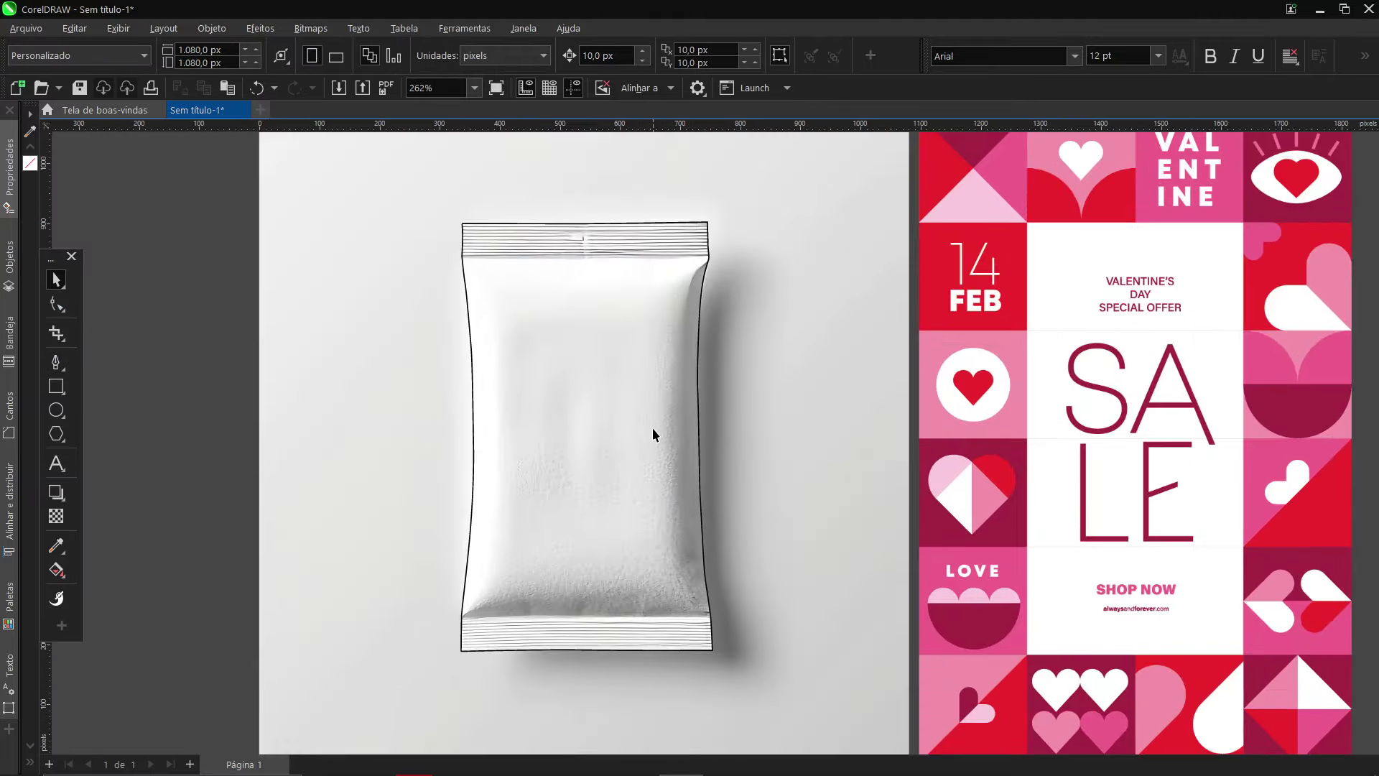
scroll(485, 477, down, 1)
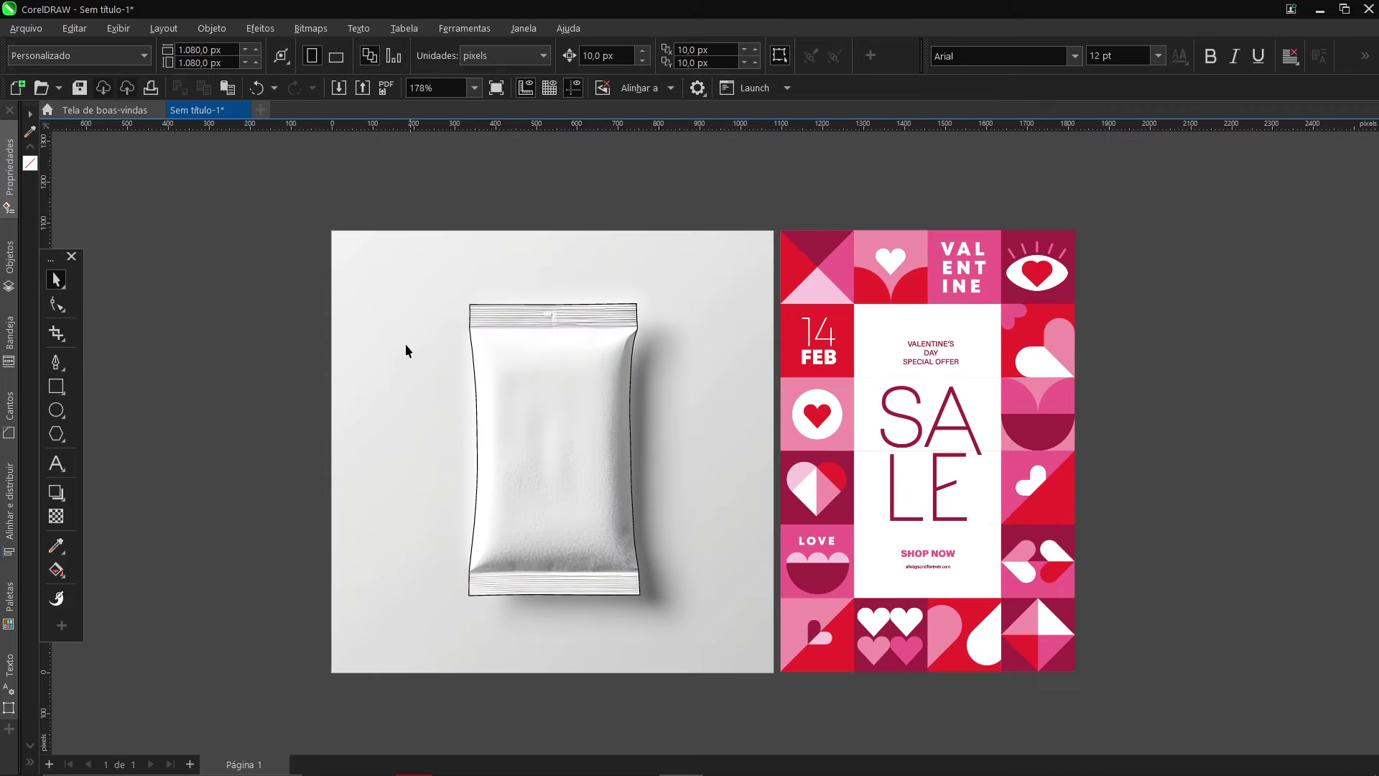
Set the nudge distance to 1080 px, matching the package image's width
click(357, 251)
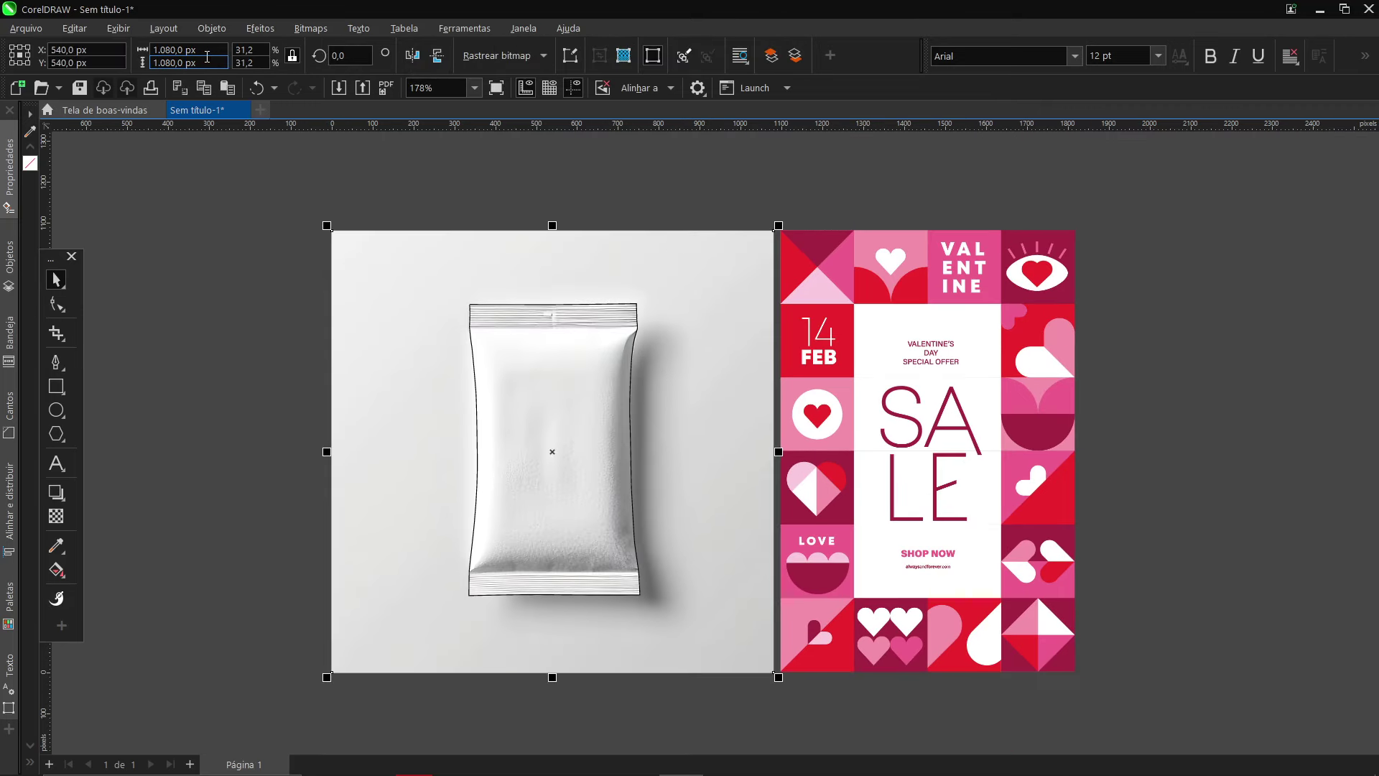
click(165, 49)
click(212, 212)
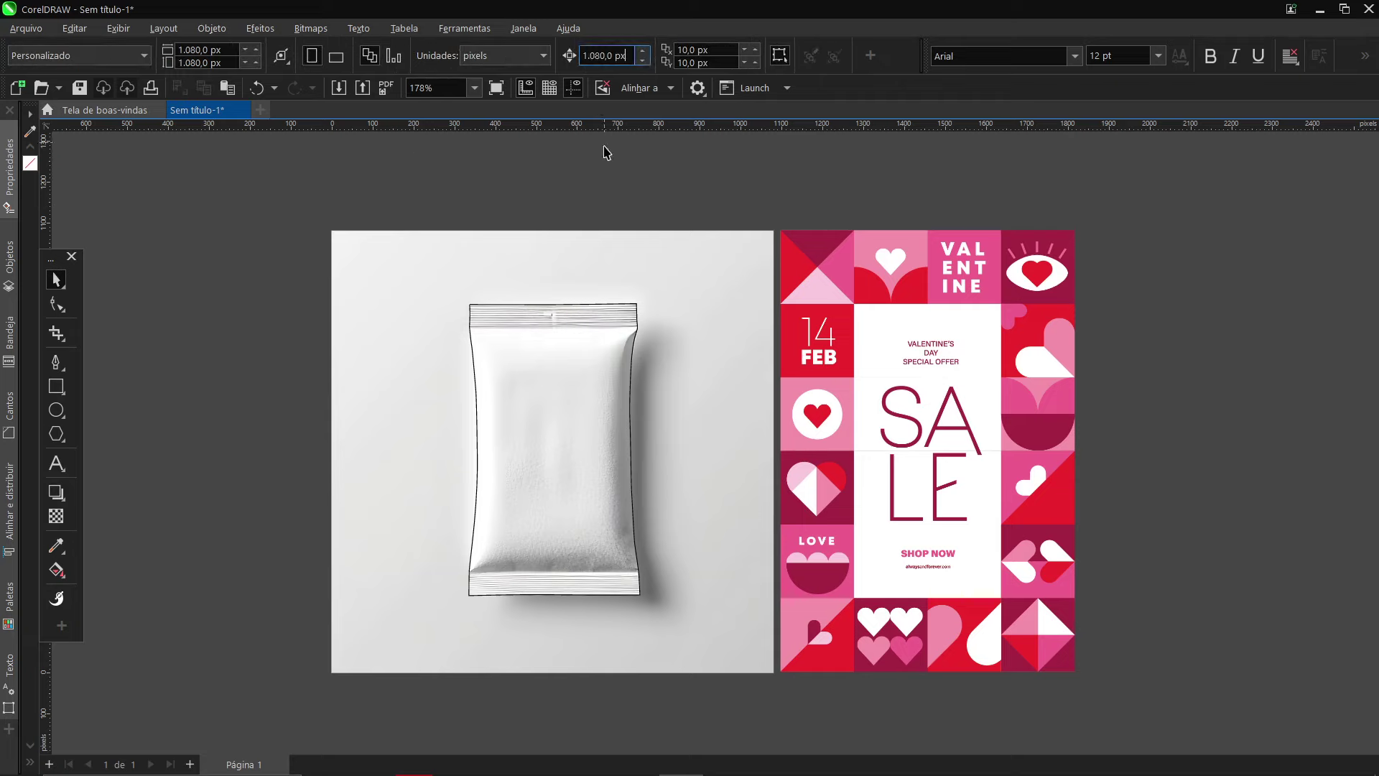
Duplicate the package outline and nudge the copy 1080 px to the left
click(539, 340)
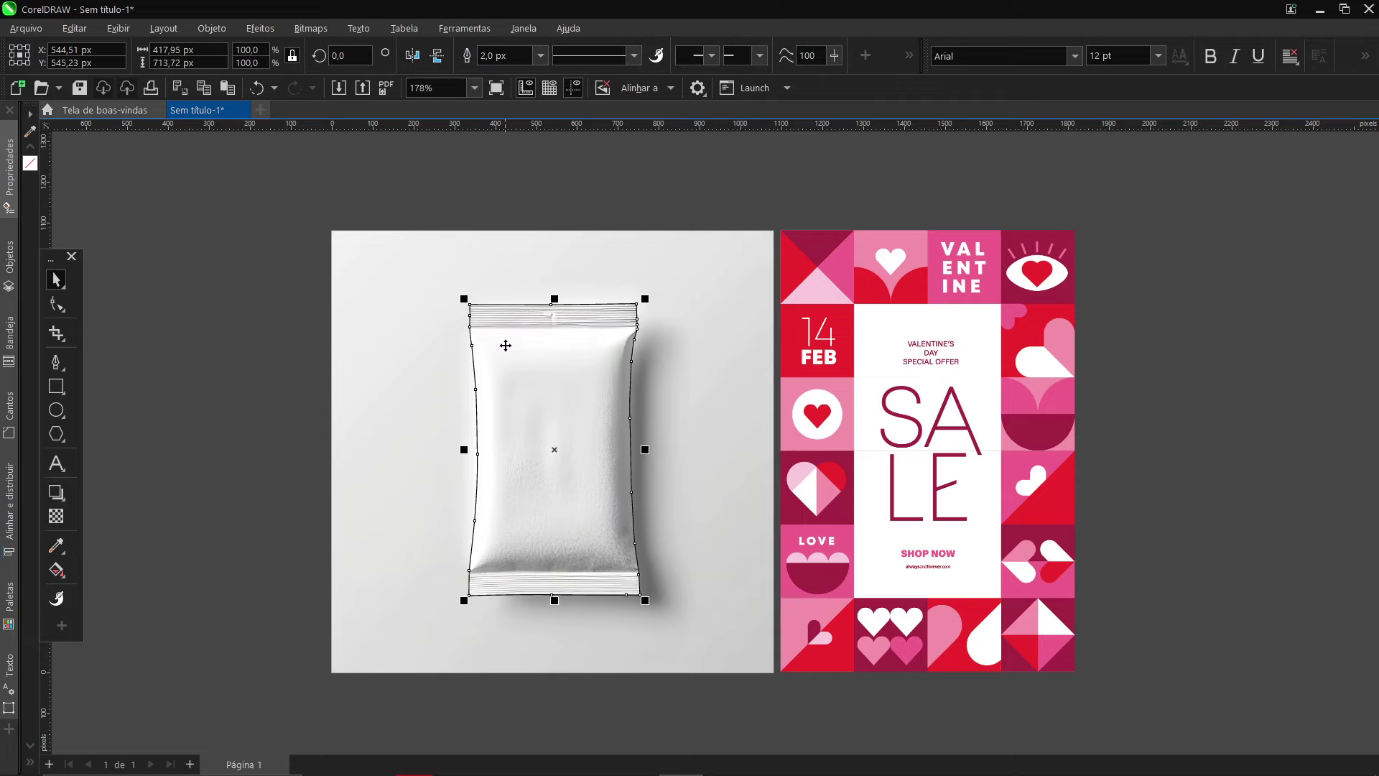
key(Left)
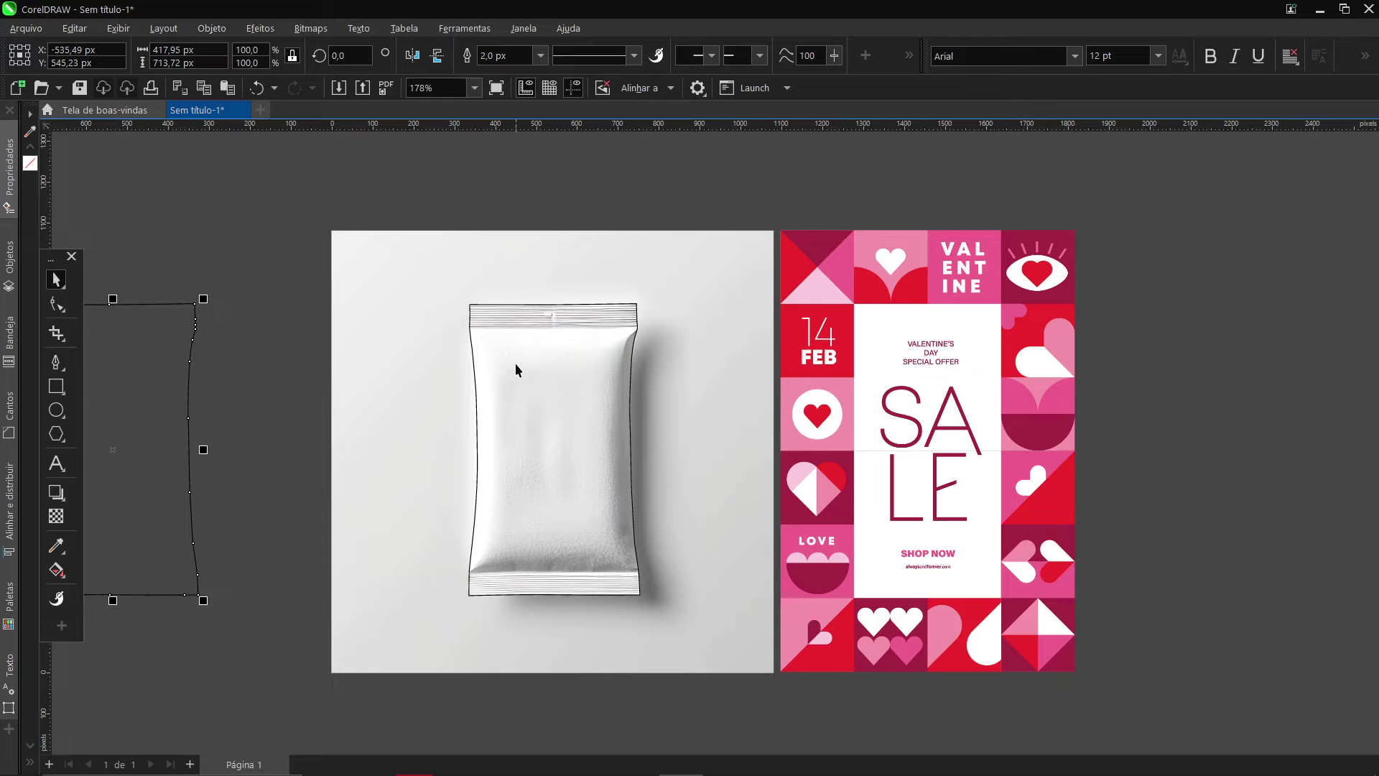
click(528, 339)
Duplicate the package image and nudge the copy 1080 px to the left, matching the outline copy
click(412, 320)
key(KP_Add)
key(Left)
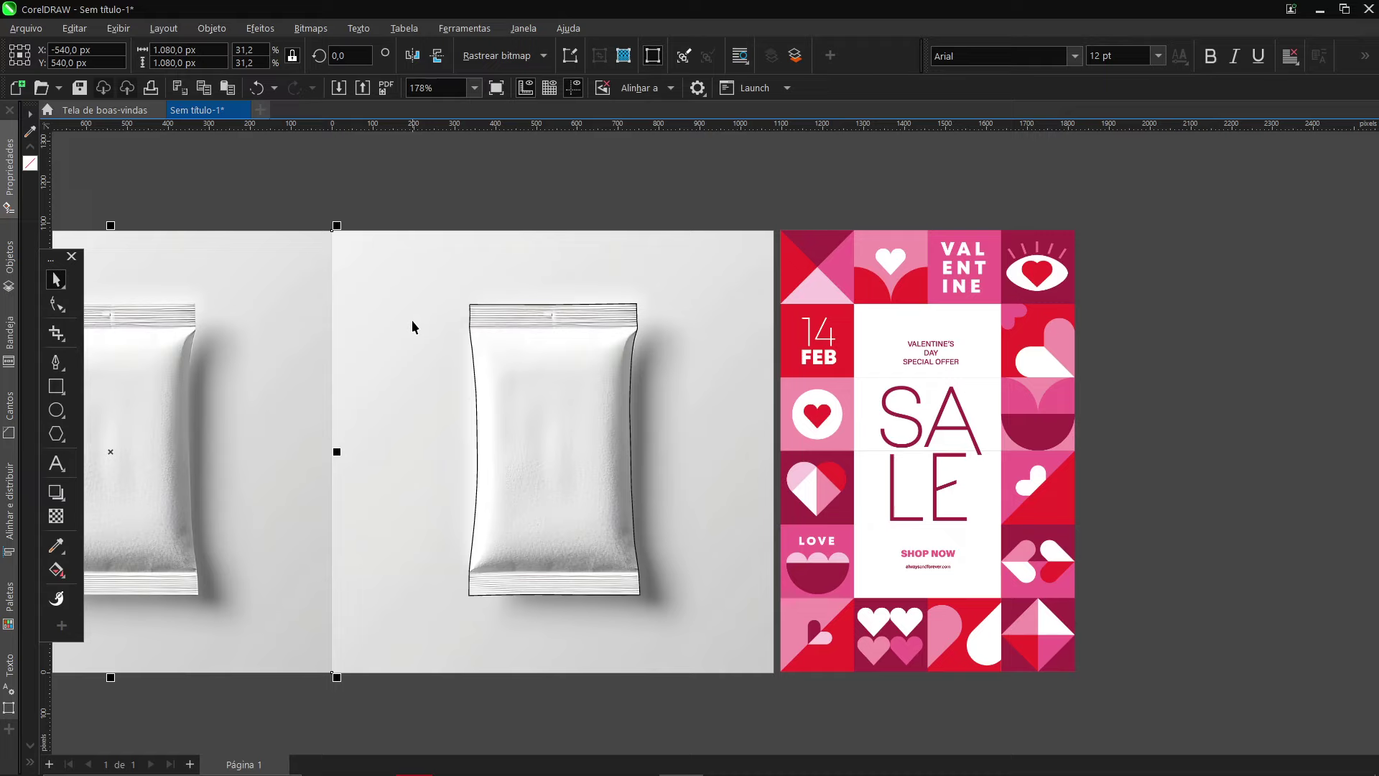
PowerClip the on-page package image inside its traced outline, remove the outline's stroke, and deselect it
click(464, 221)
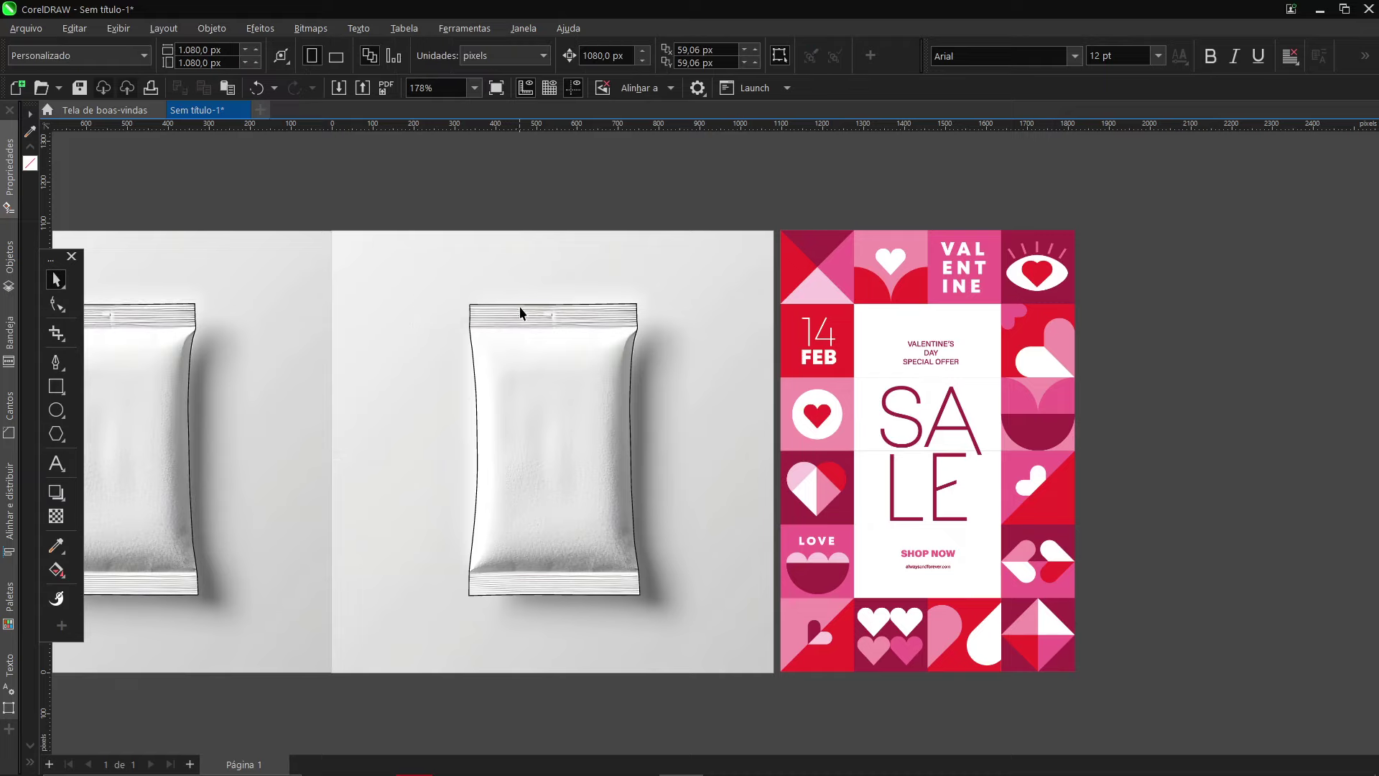
click(523, 337)
click(627, 260)
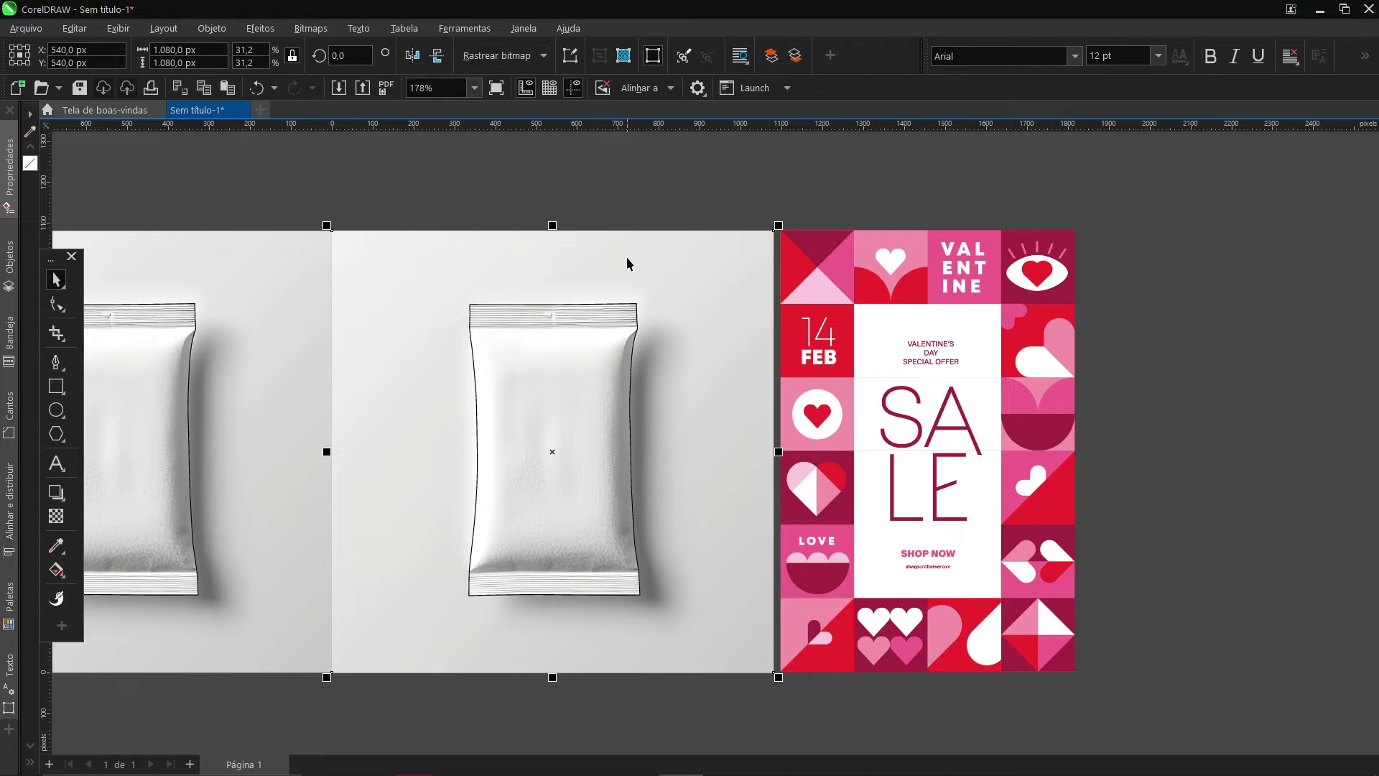
right_click(697, 295)
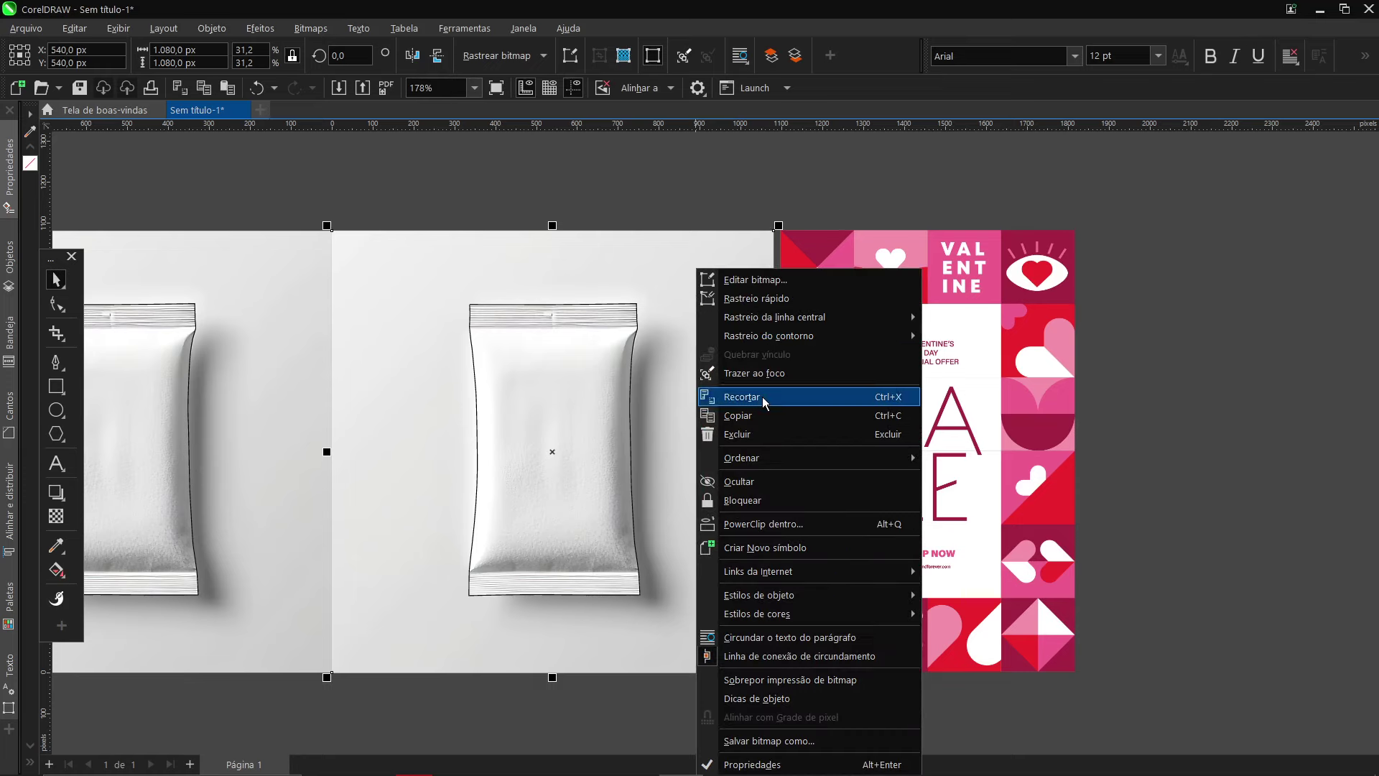
click(763, 523)
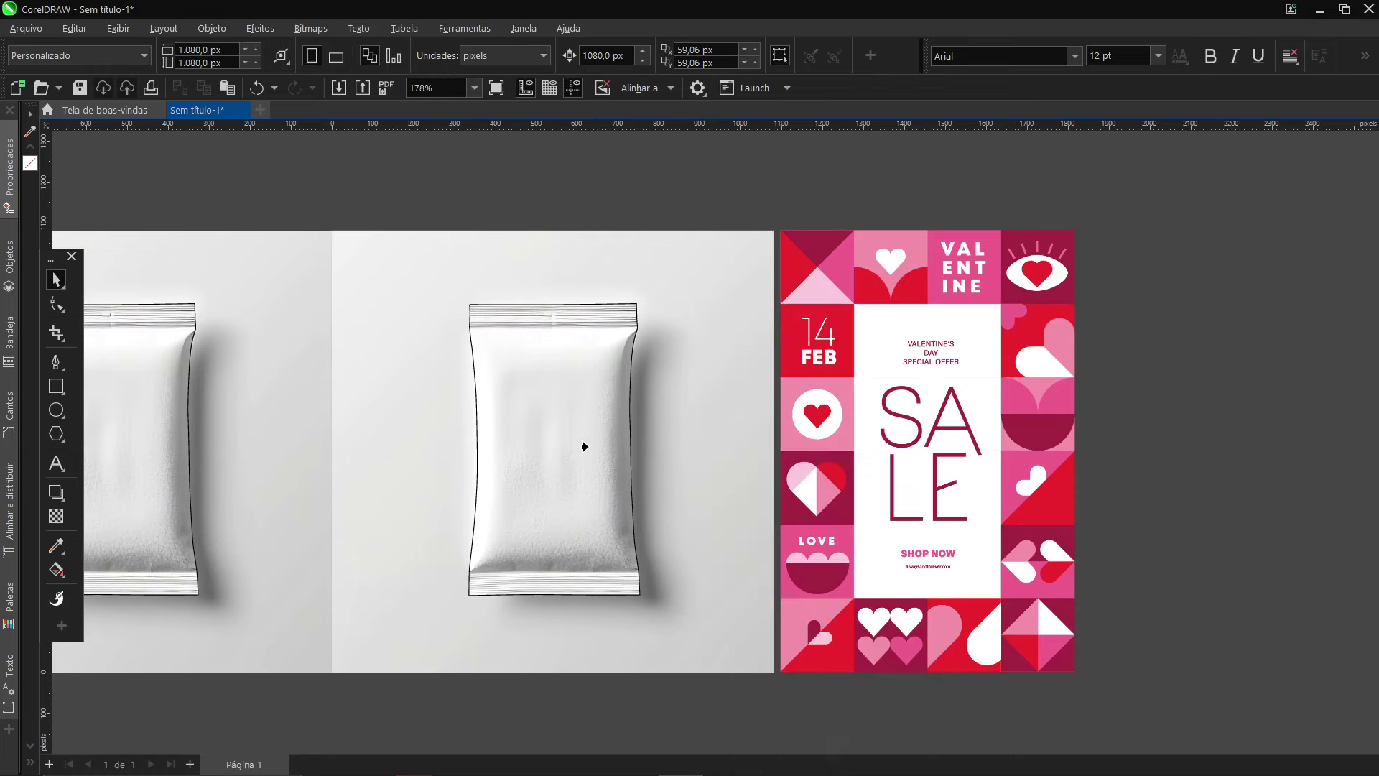
click(569, 440)
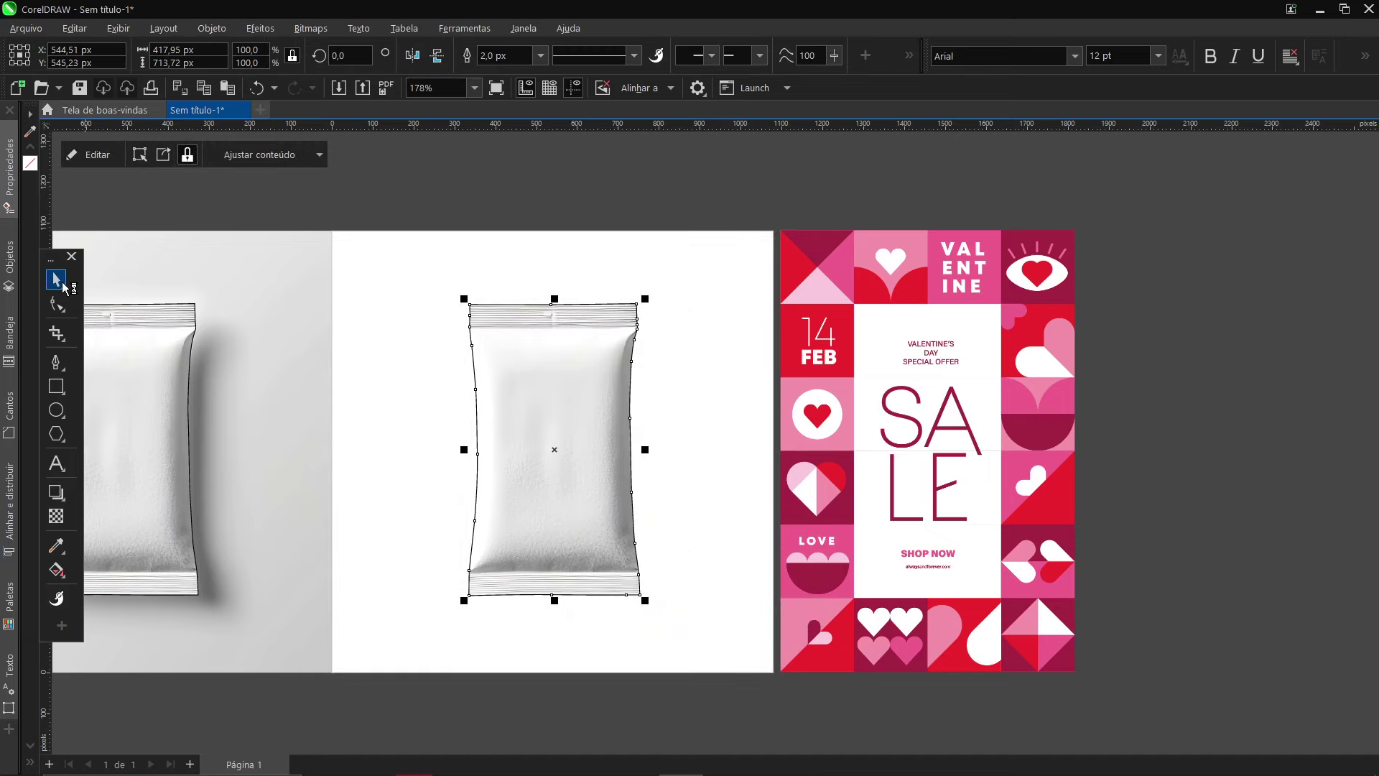
right_click(30, 164)
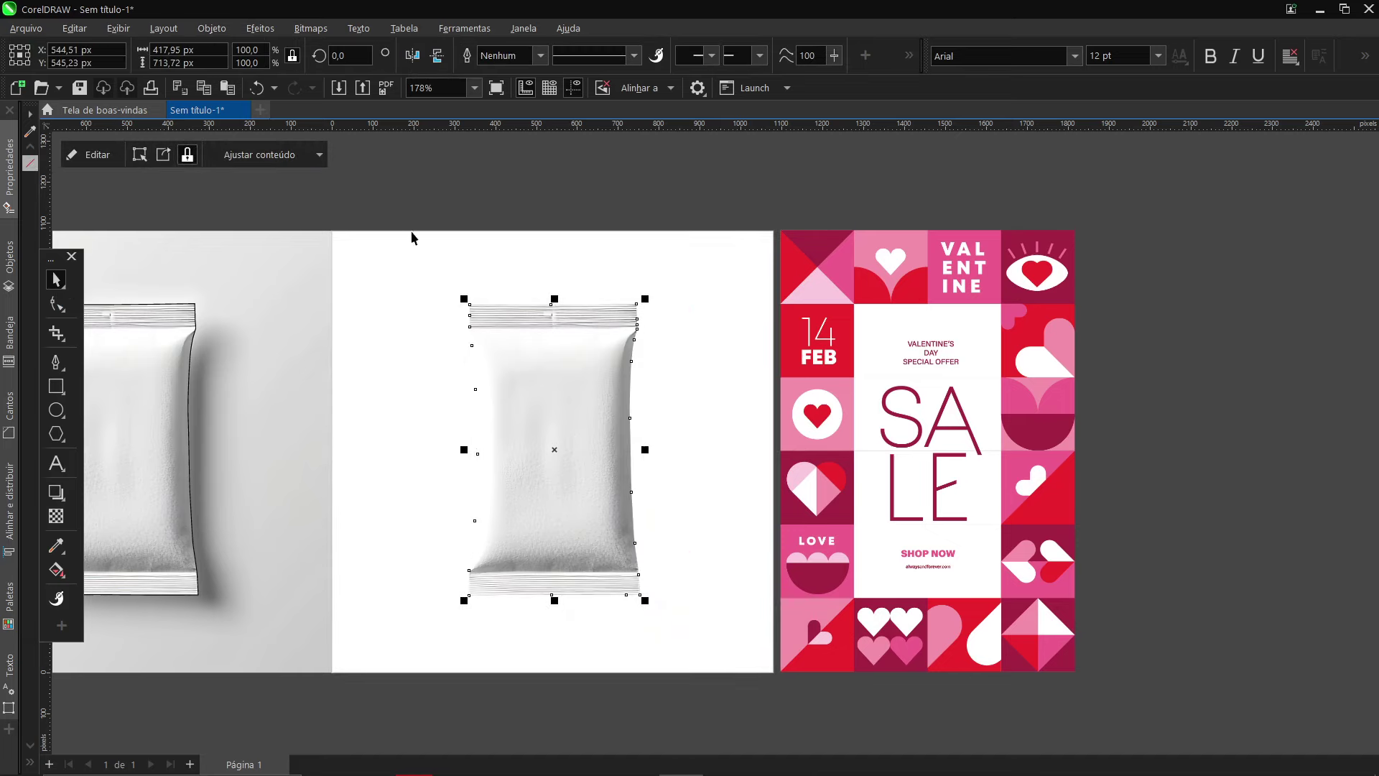
click(477, 209)
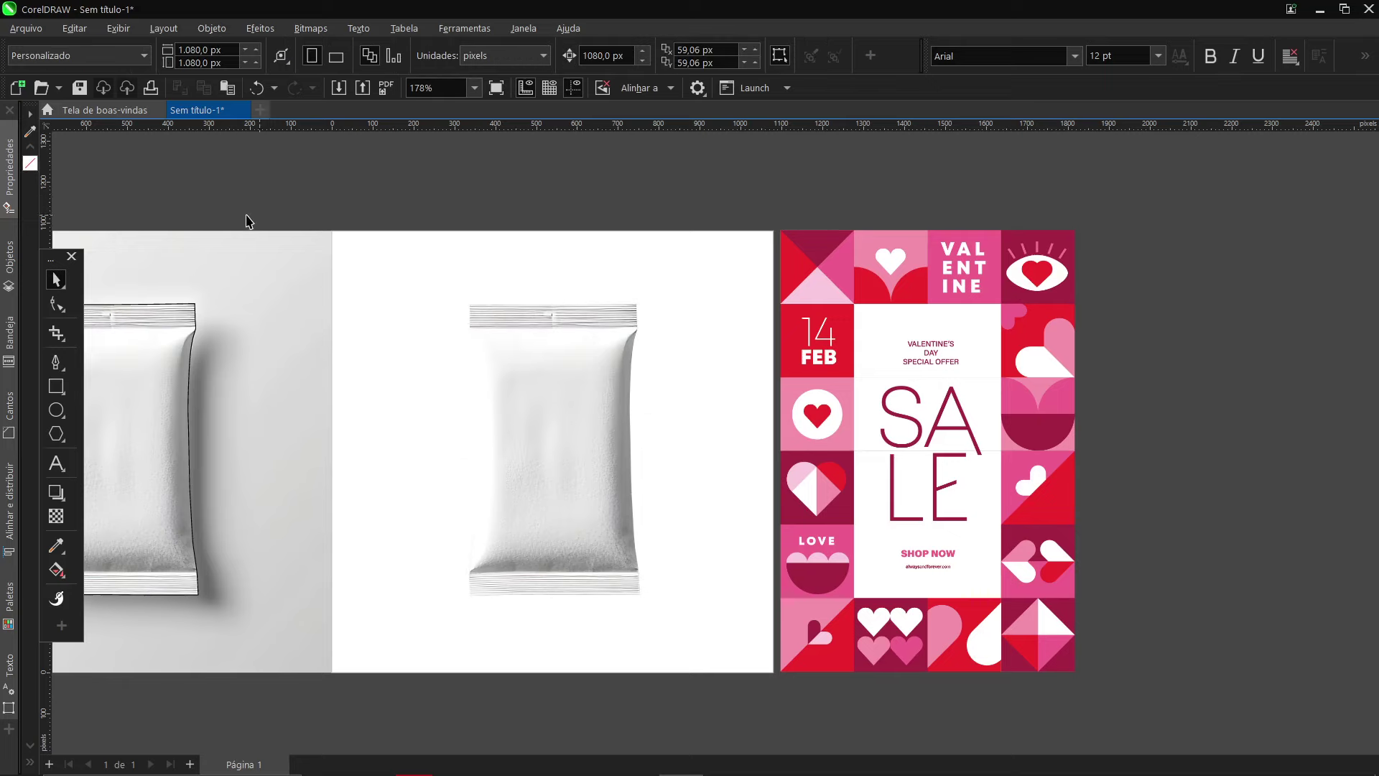
Add a page-sized rectangle and sample light pink, red, burgundy and magenta from the Valentine's artwork into the document palette
double_click(56, 387)
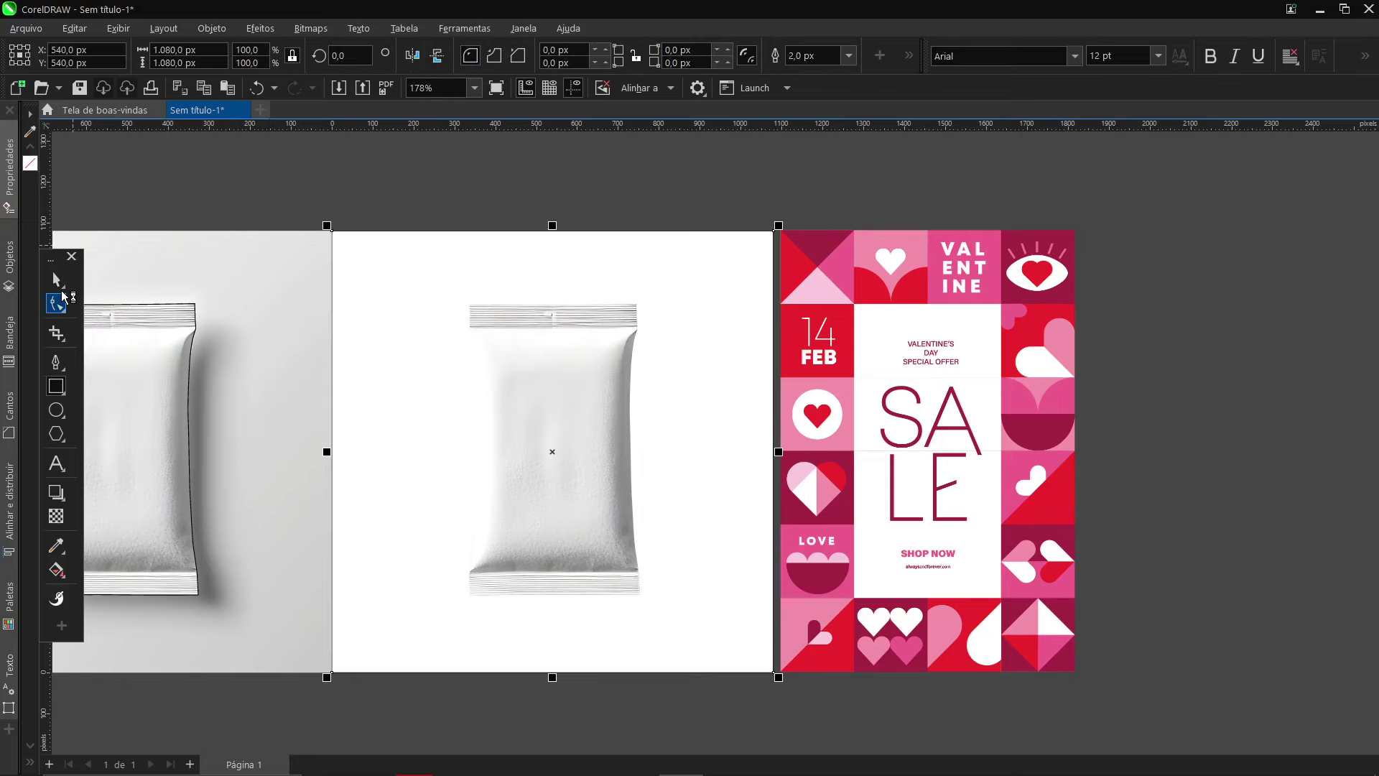
click(58, 280)
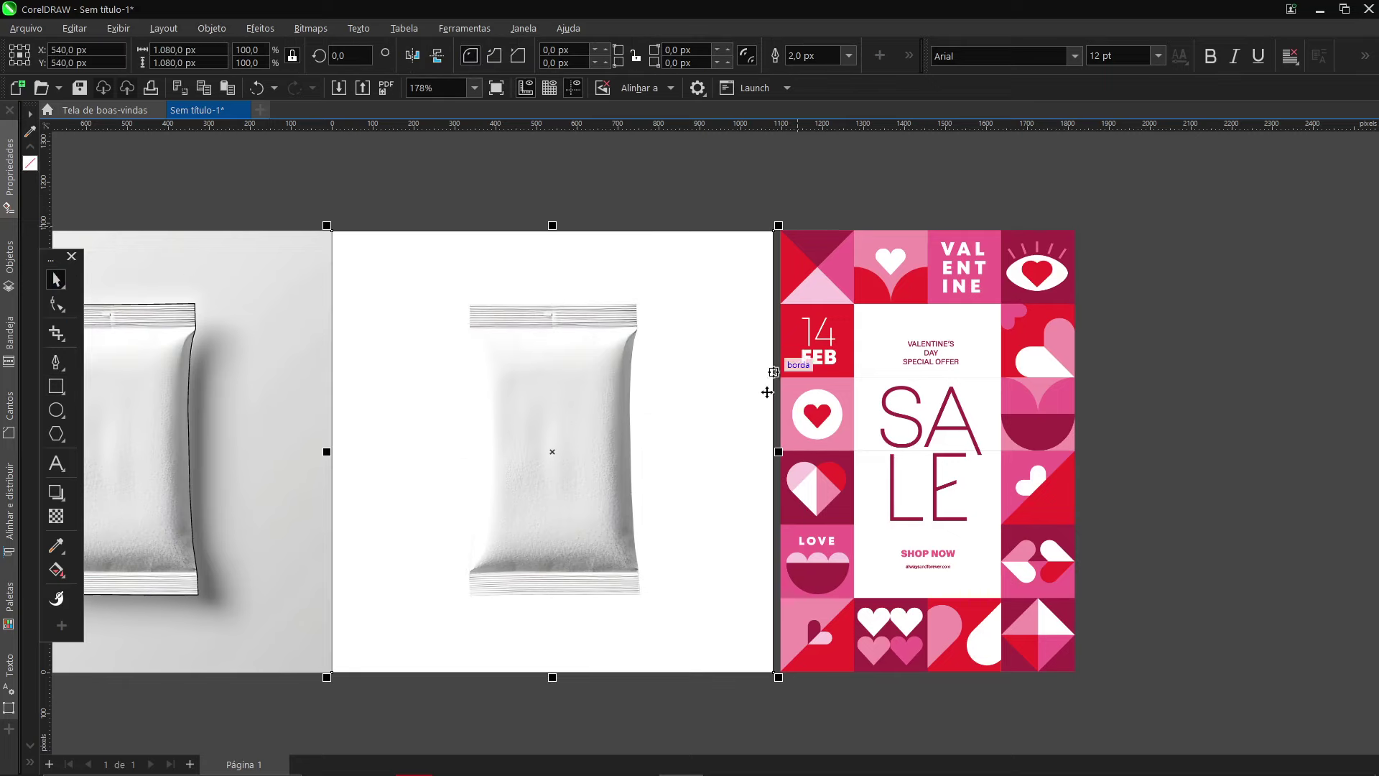
click(30, 131)
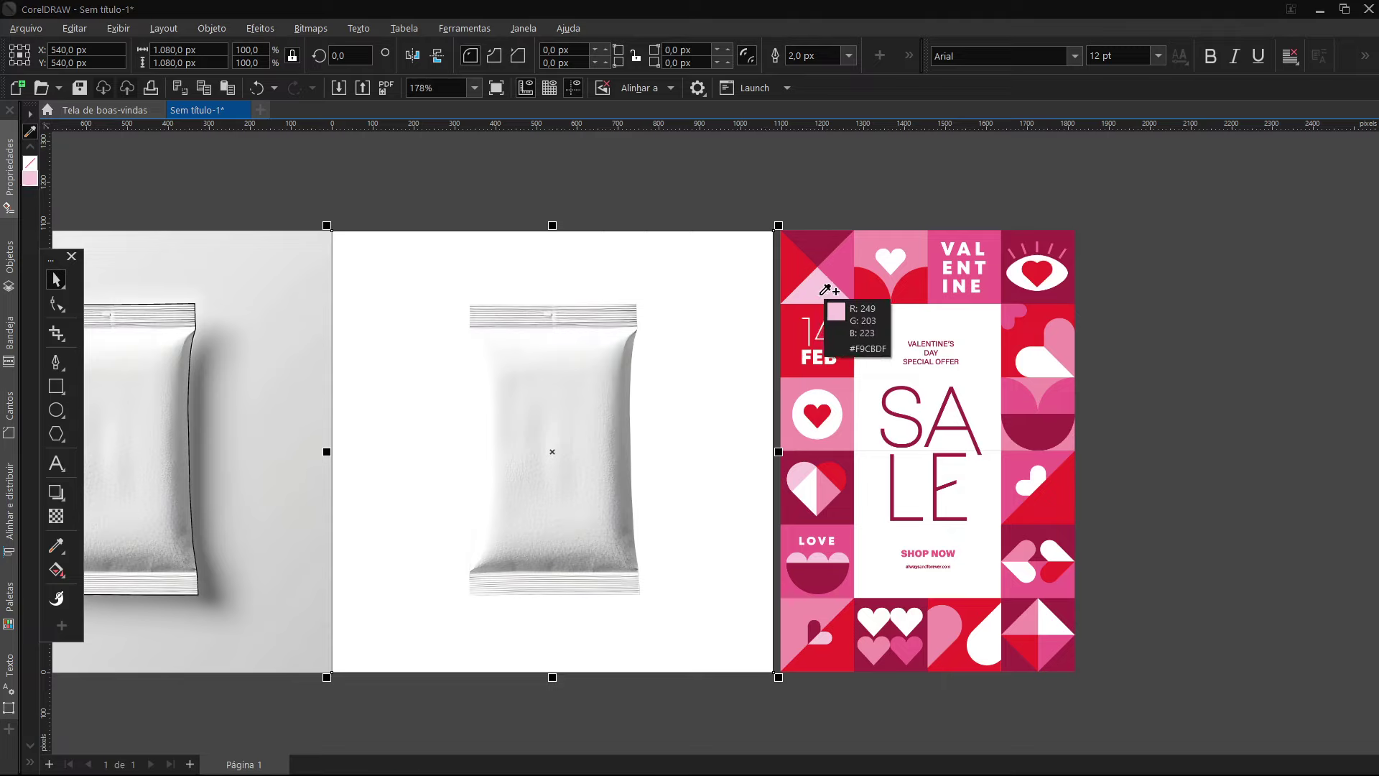
click(794, 267)
click(803, 242)
click(843, 270)
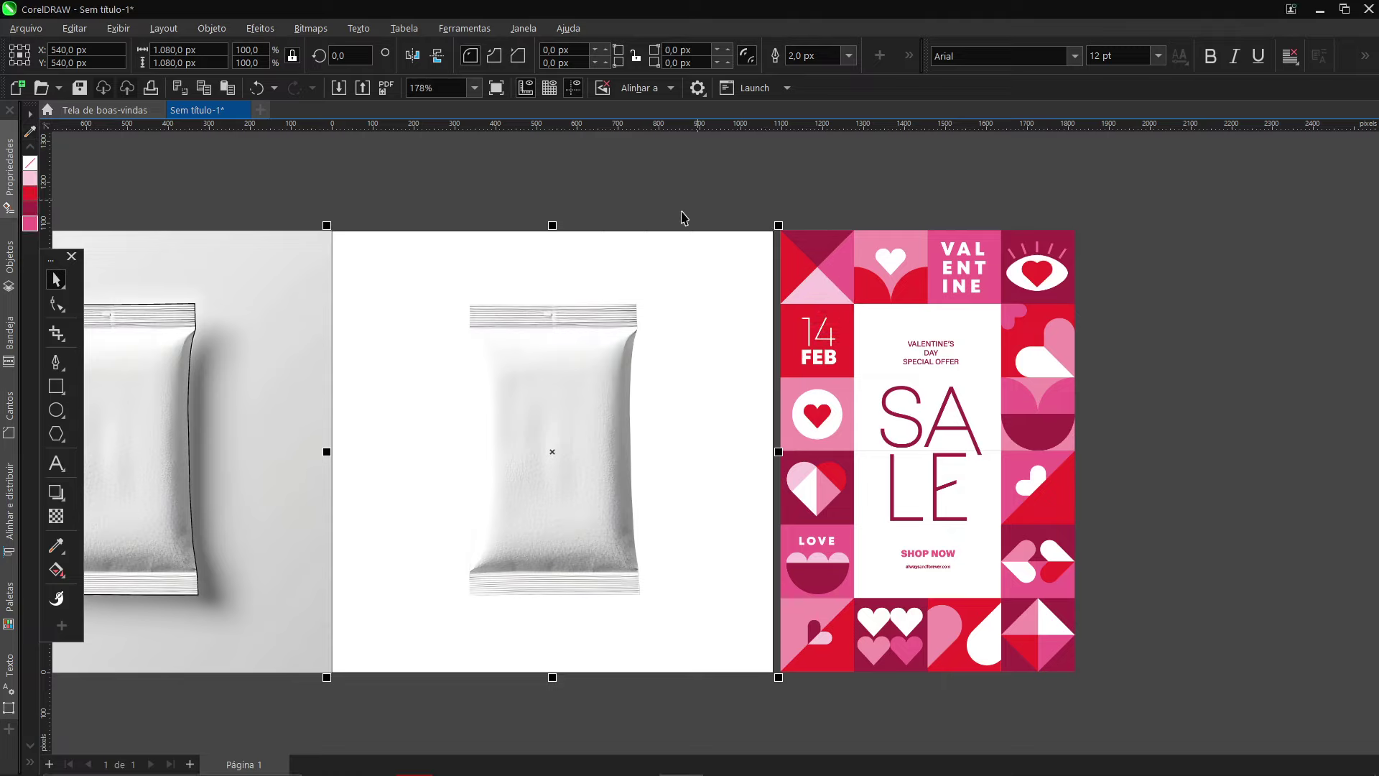
Fill the page-sized rectangle with the sampled burgundy and remove its outline
click(30, 207)
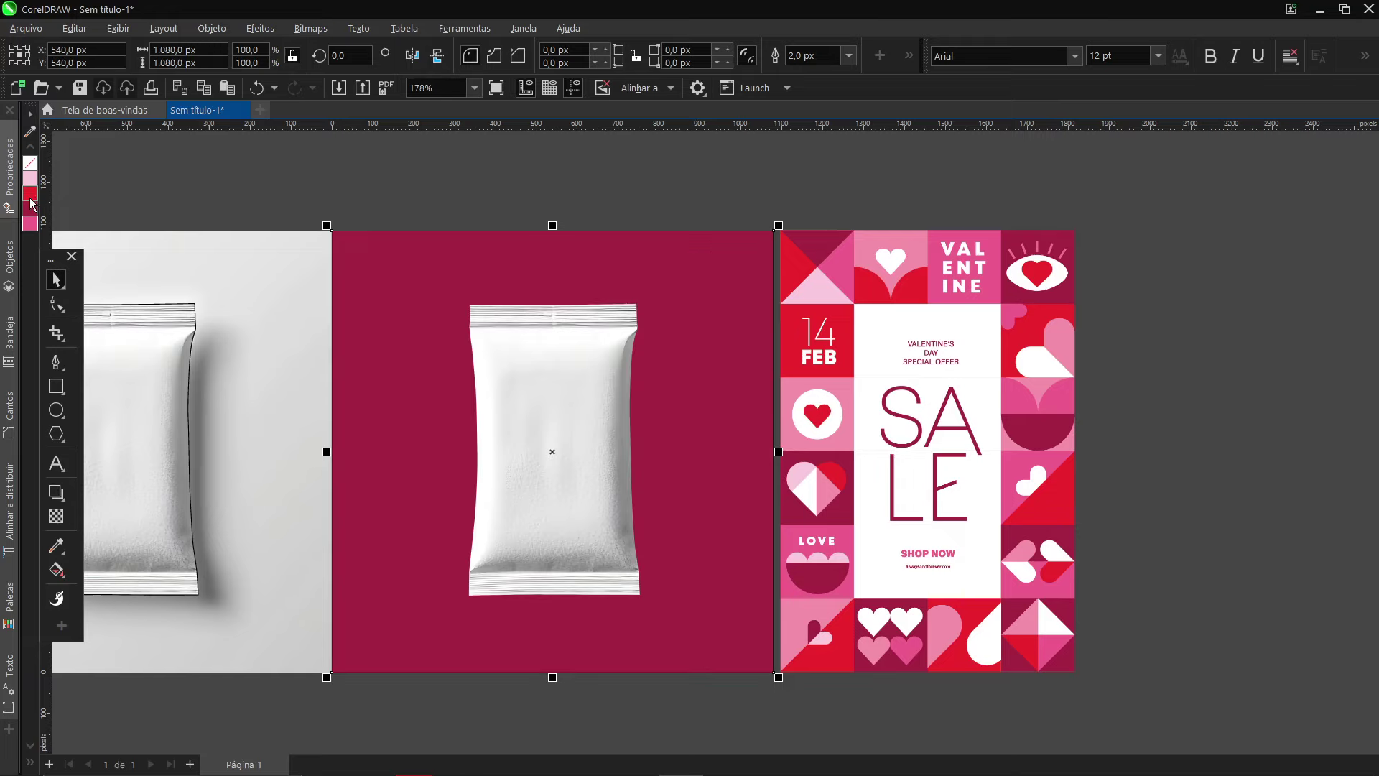
right_click(29, 163)
click(509, 173)
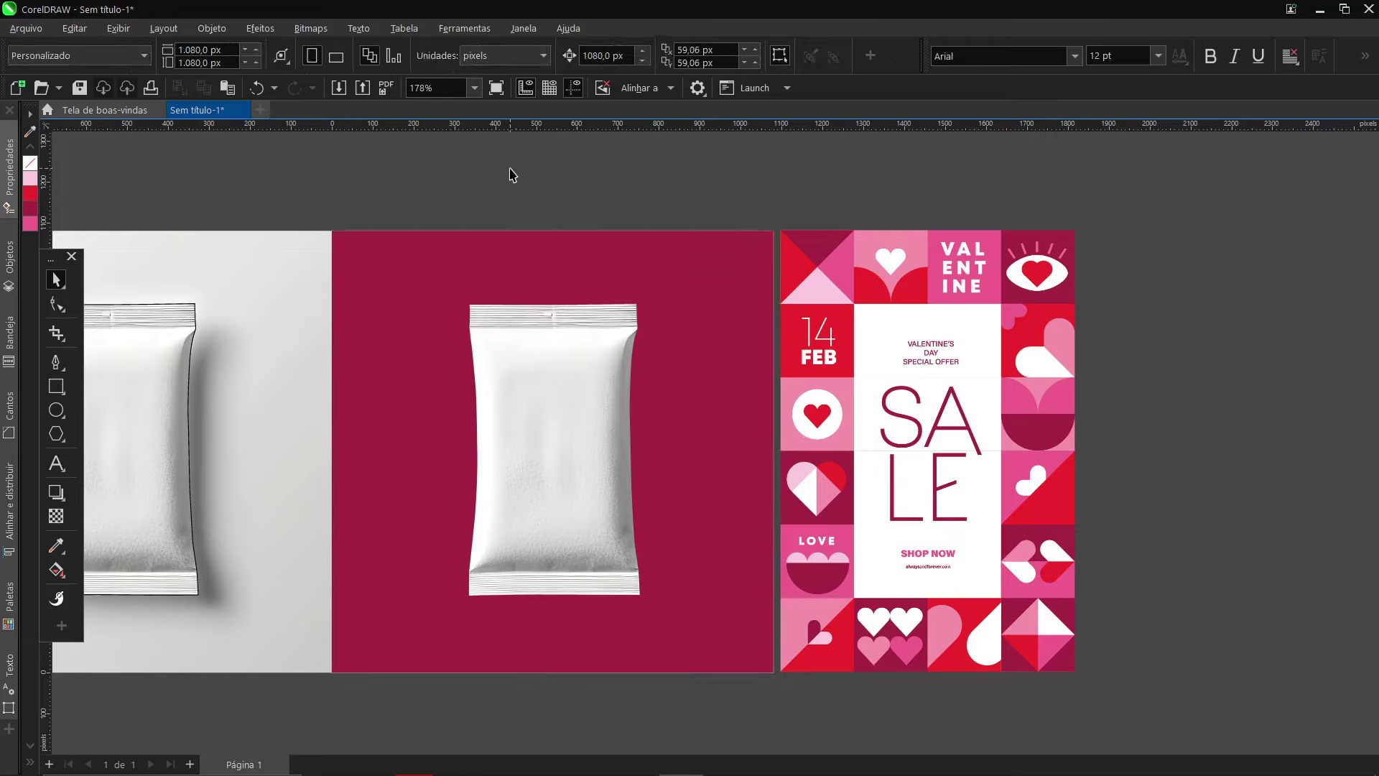
Centre the duplicate package photo on the page, over the burgundy background and the clipped package
click(597, 401)
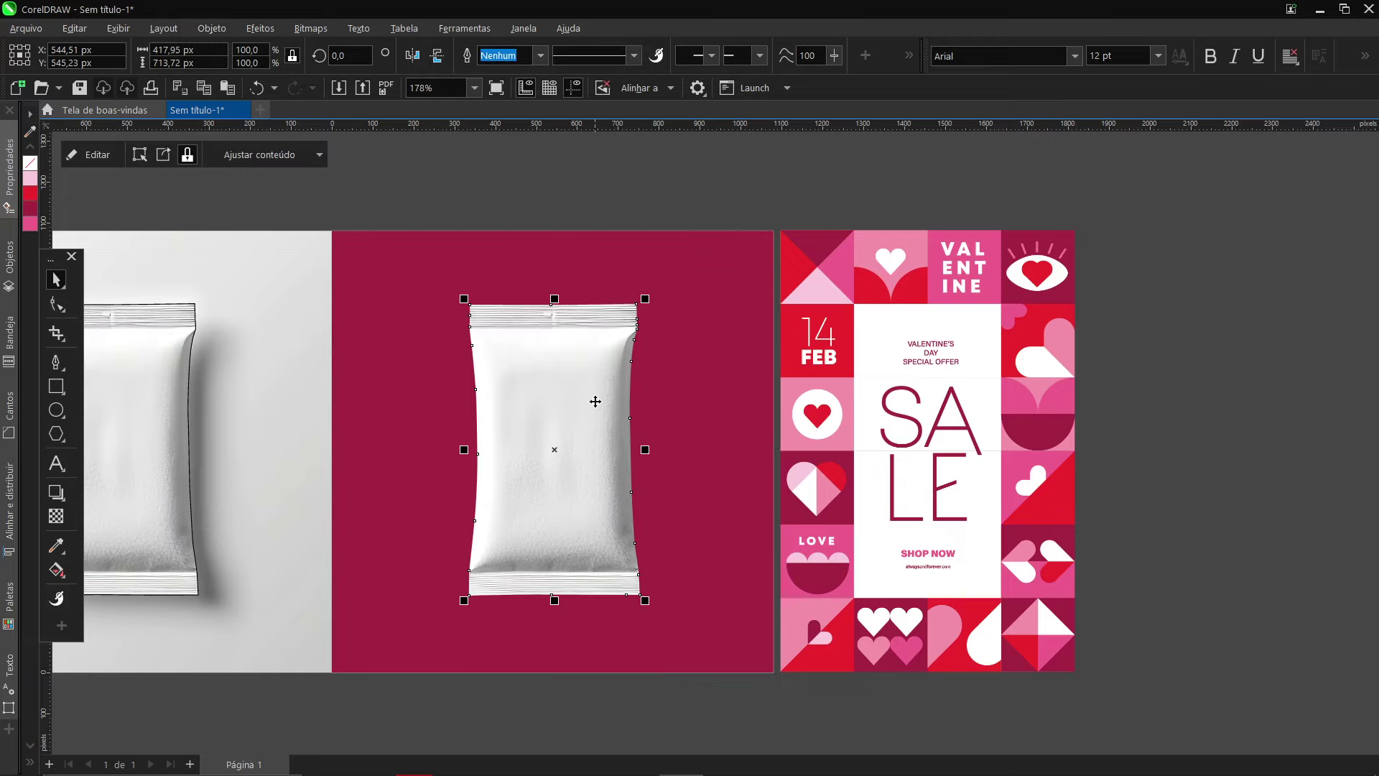
scroll(600, 401, down, 2)
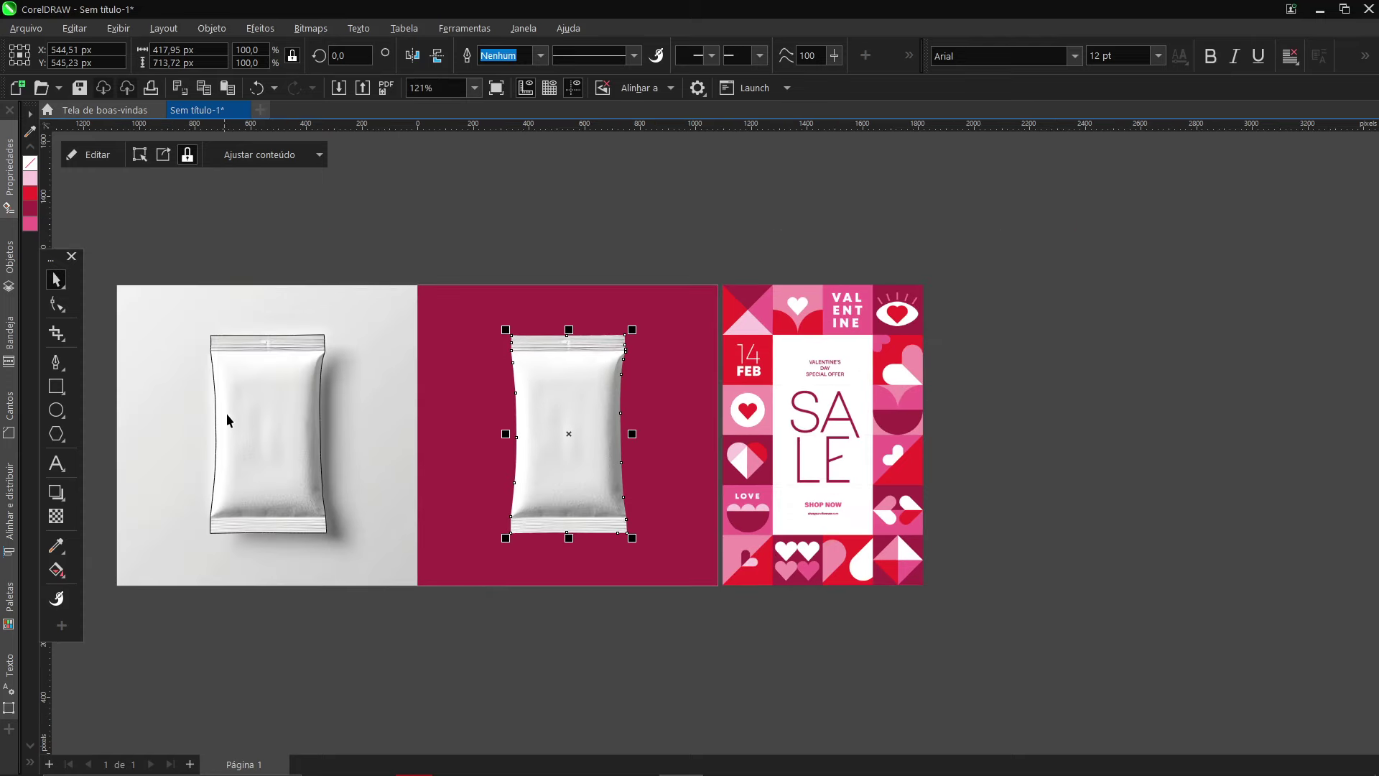
scroll(258, 406, up, 2)
click(270, 399)
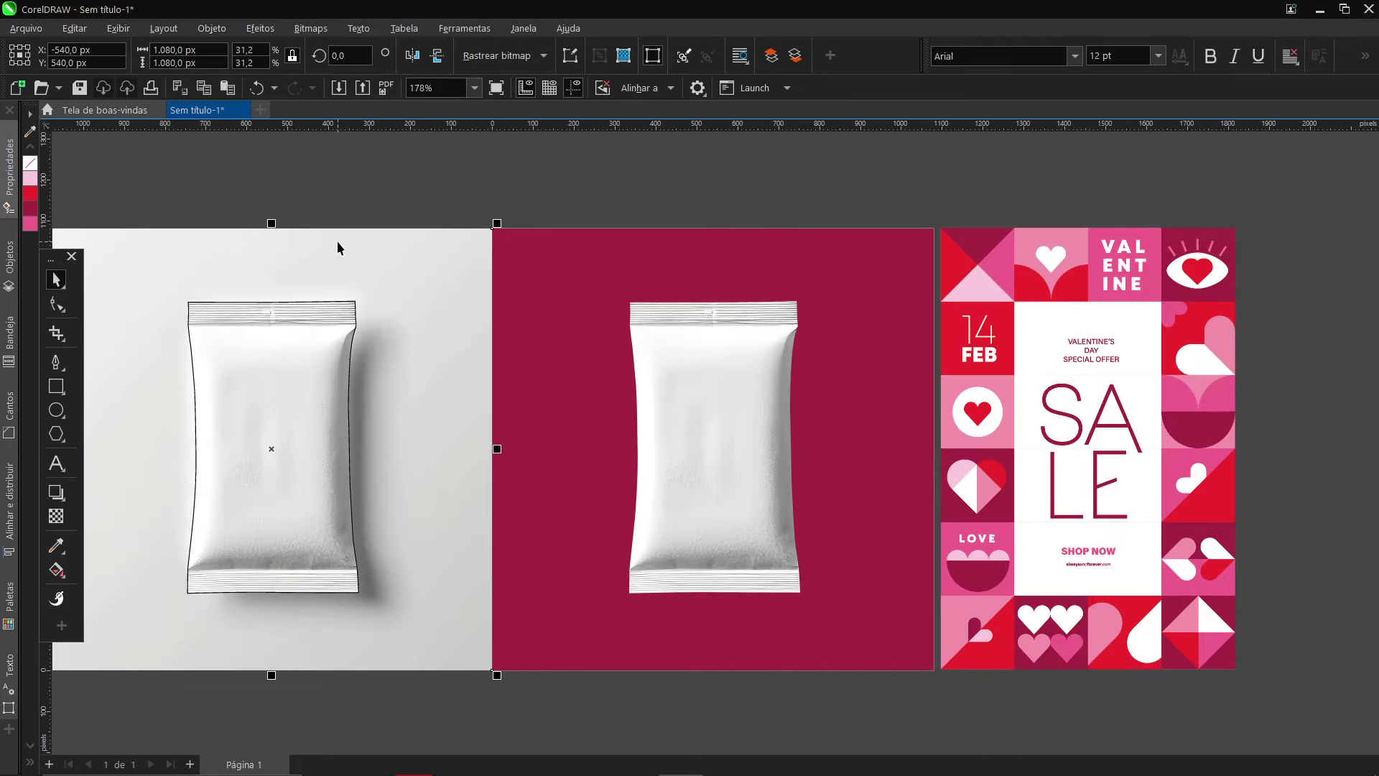
key(p)
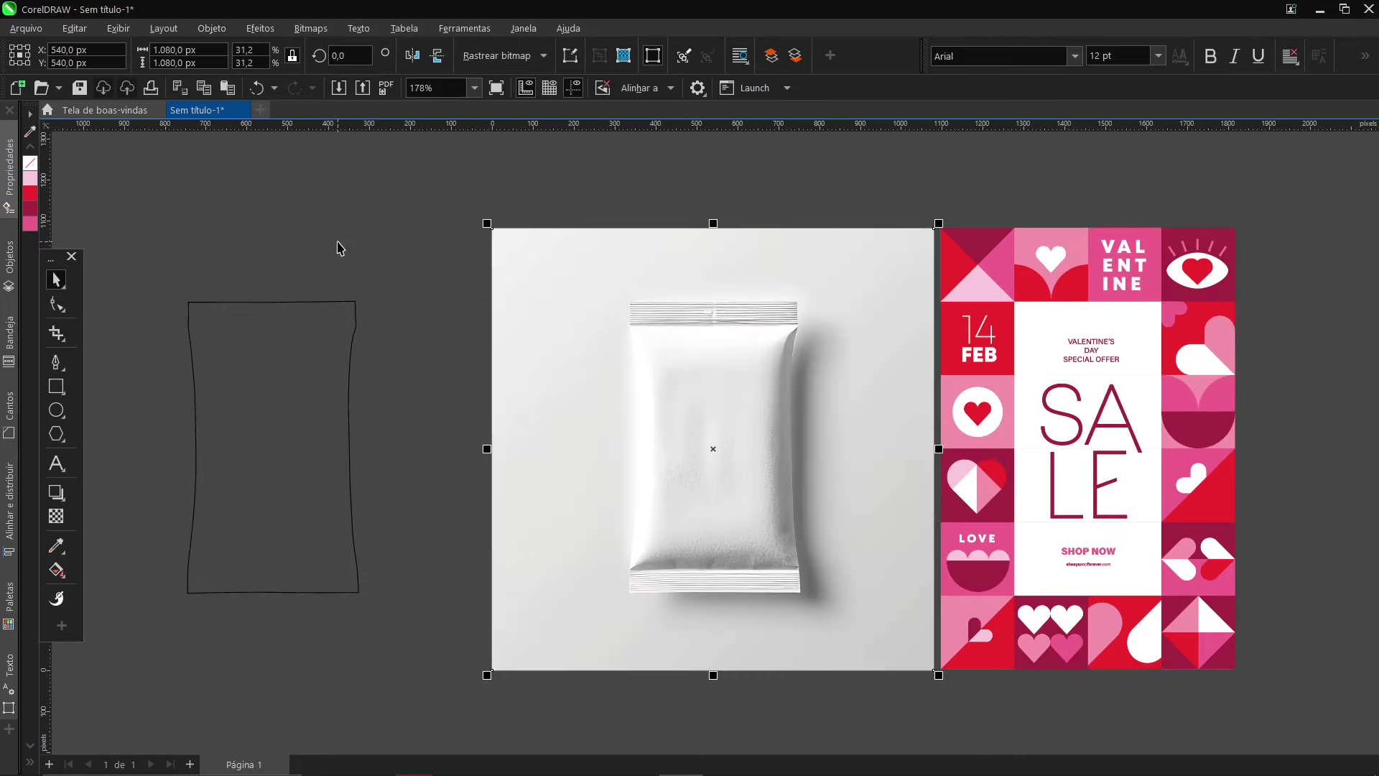
Set the centred package photo's transparency merge mode to Multiply (Multiplicar) and deselect it
click(56, 516)
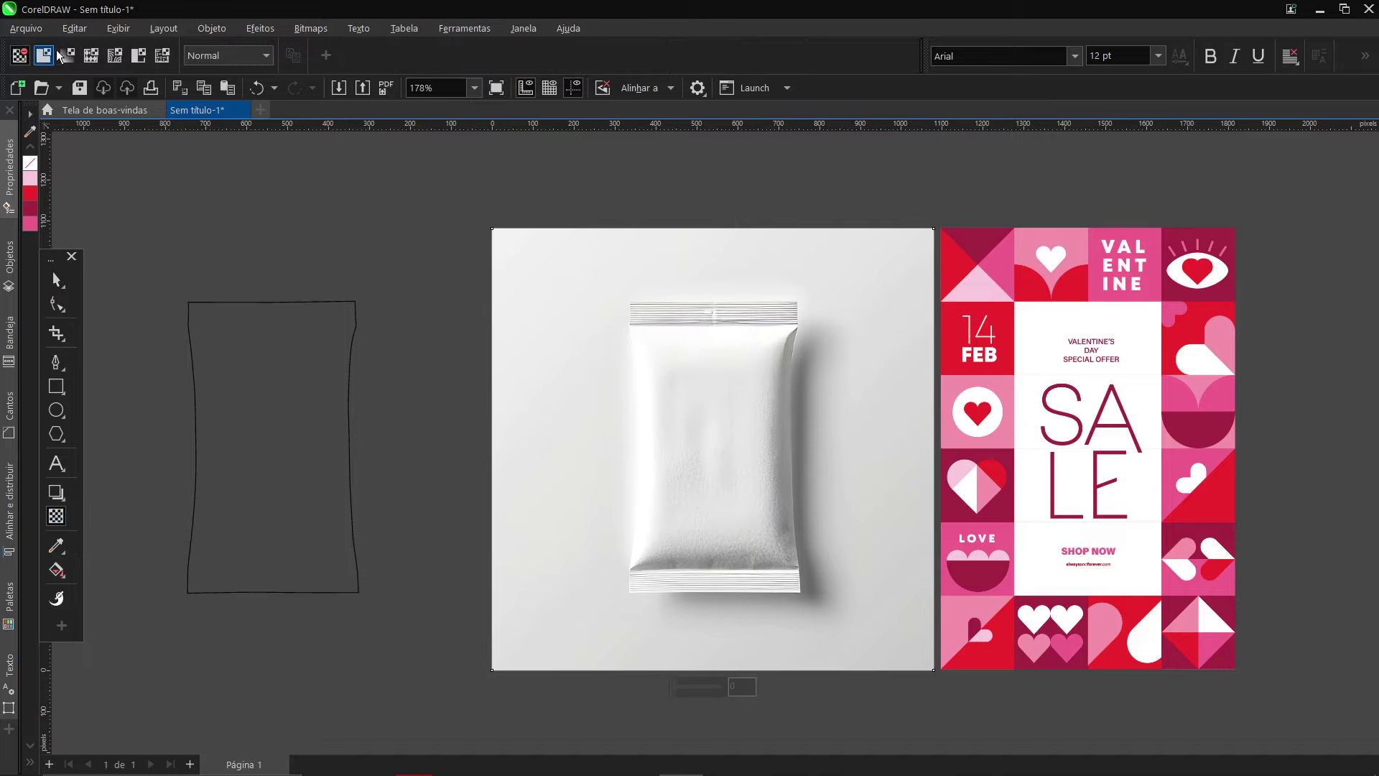
click(230, 55)
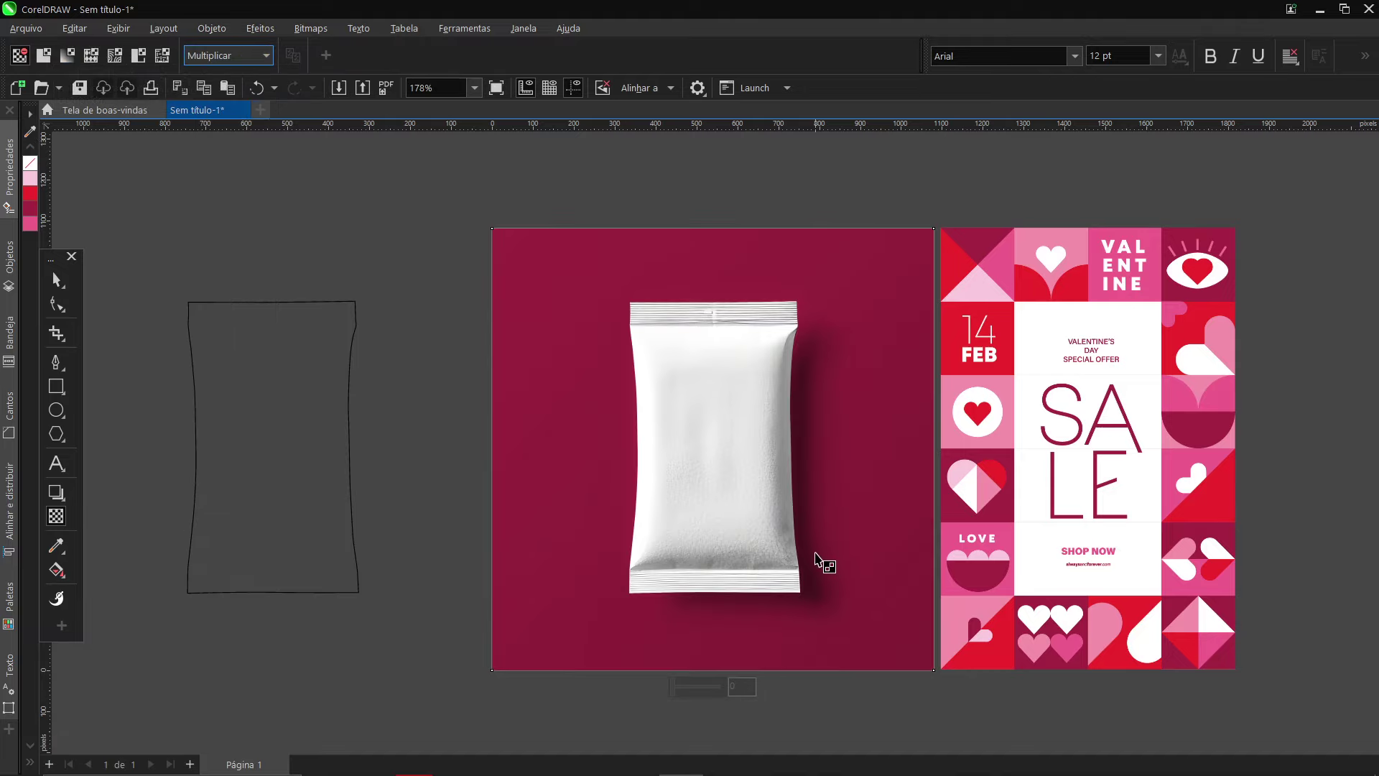
click(56, 280)
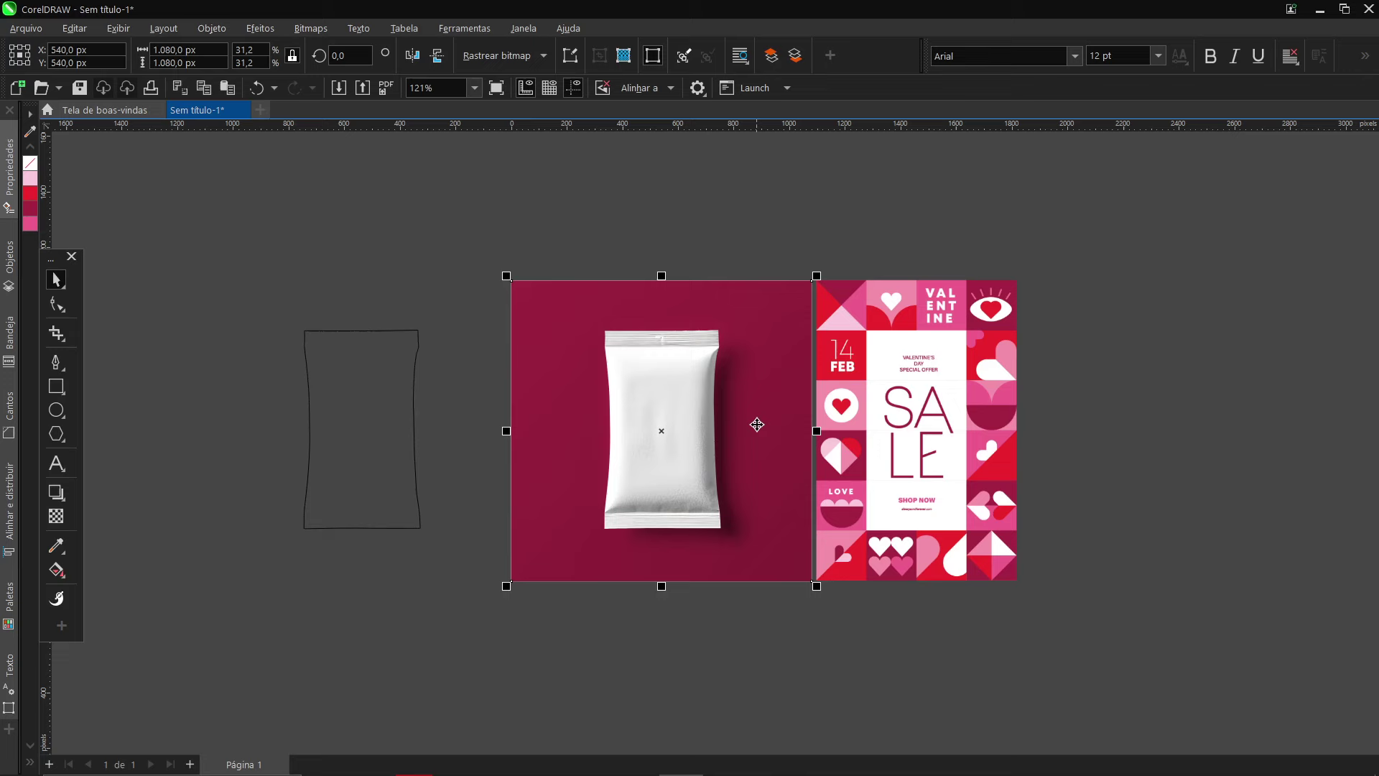
scroll(758, 424, right, 2)
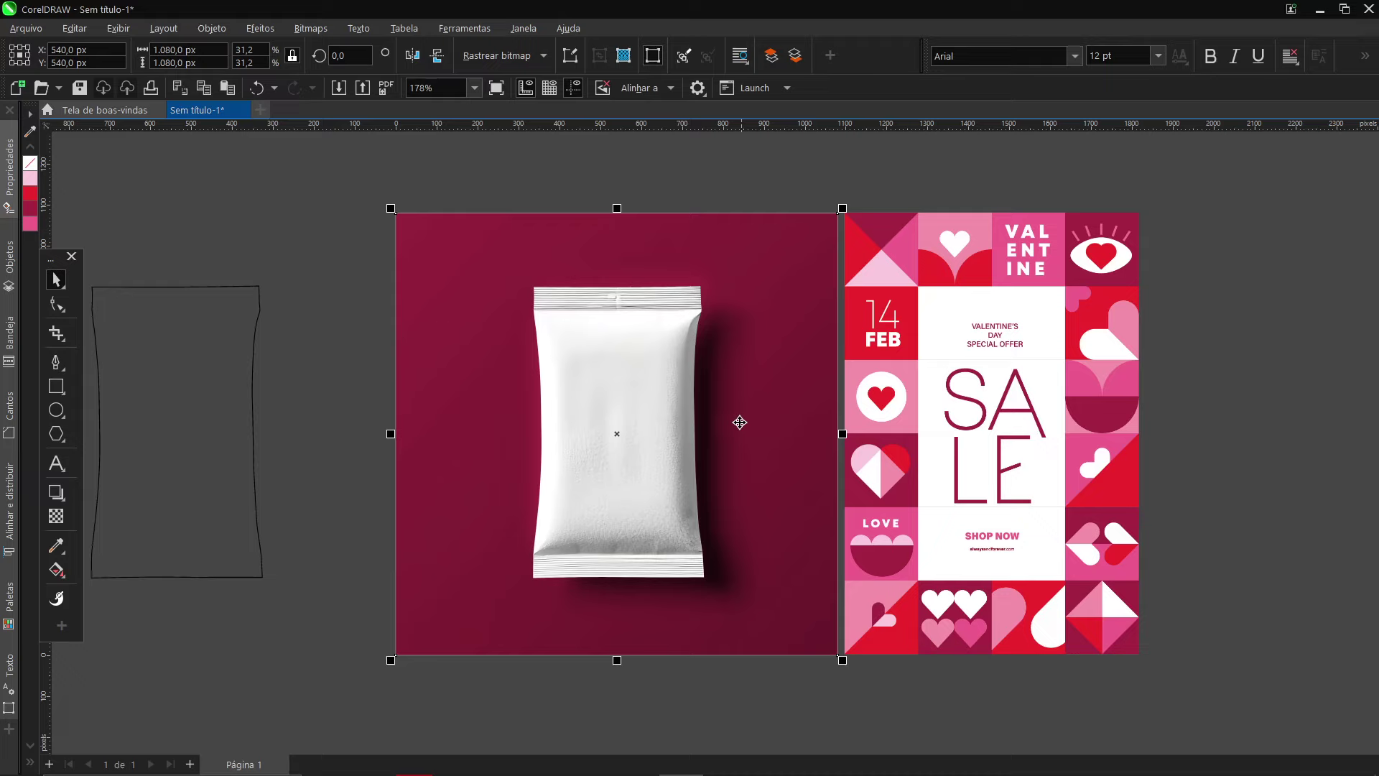
click(325, 269)
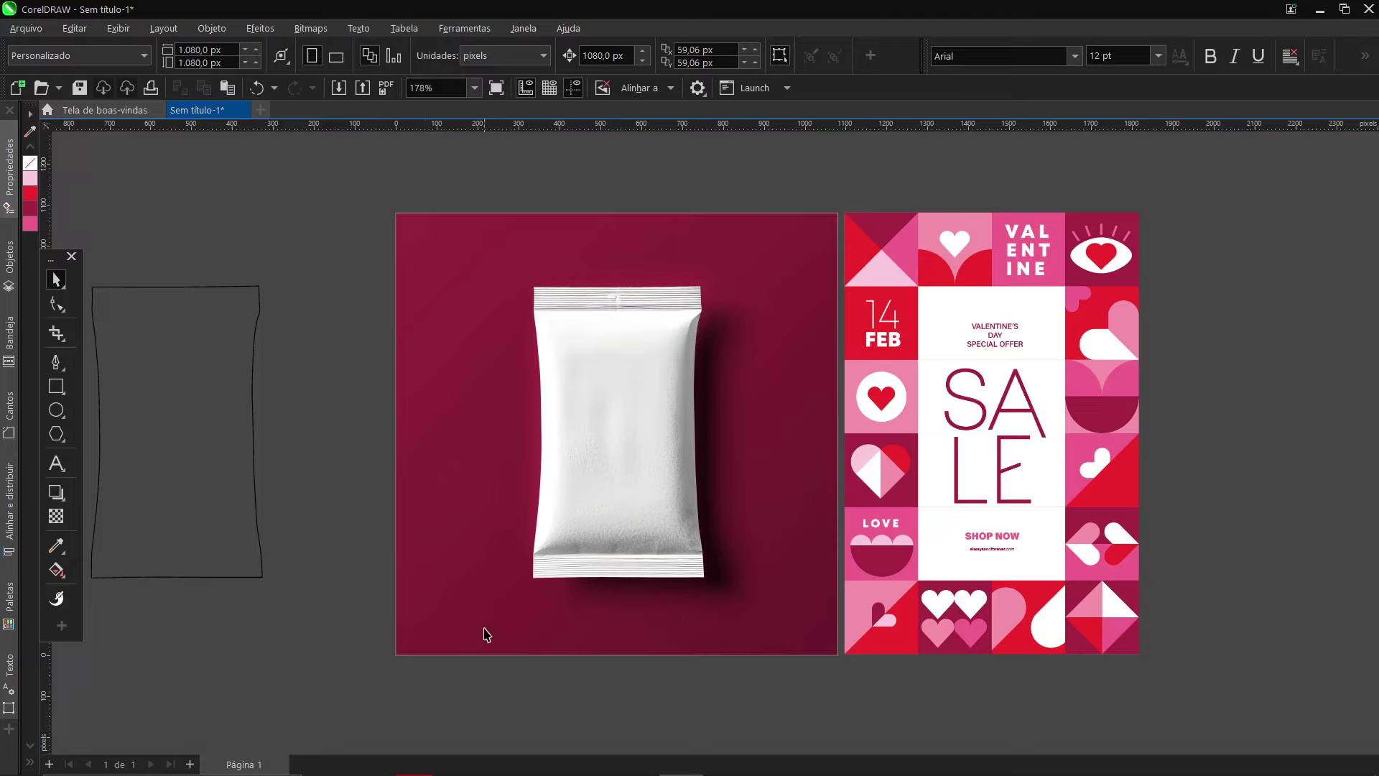
Duplicate the spare package outline 1080 px to the right and PowerClip the Valentine's sale artwork inside the copy
click(227, 424)
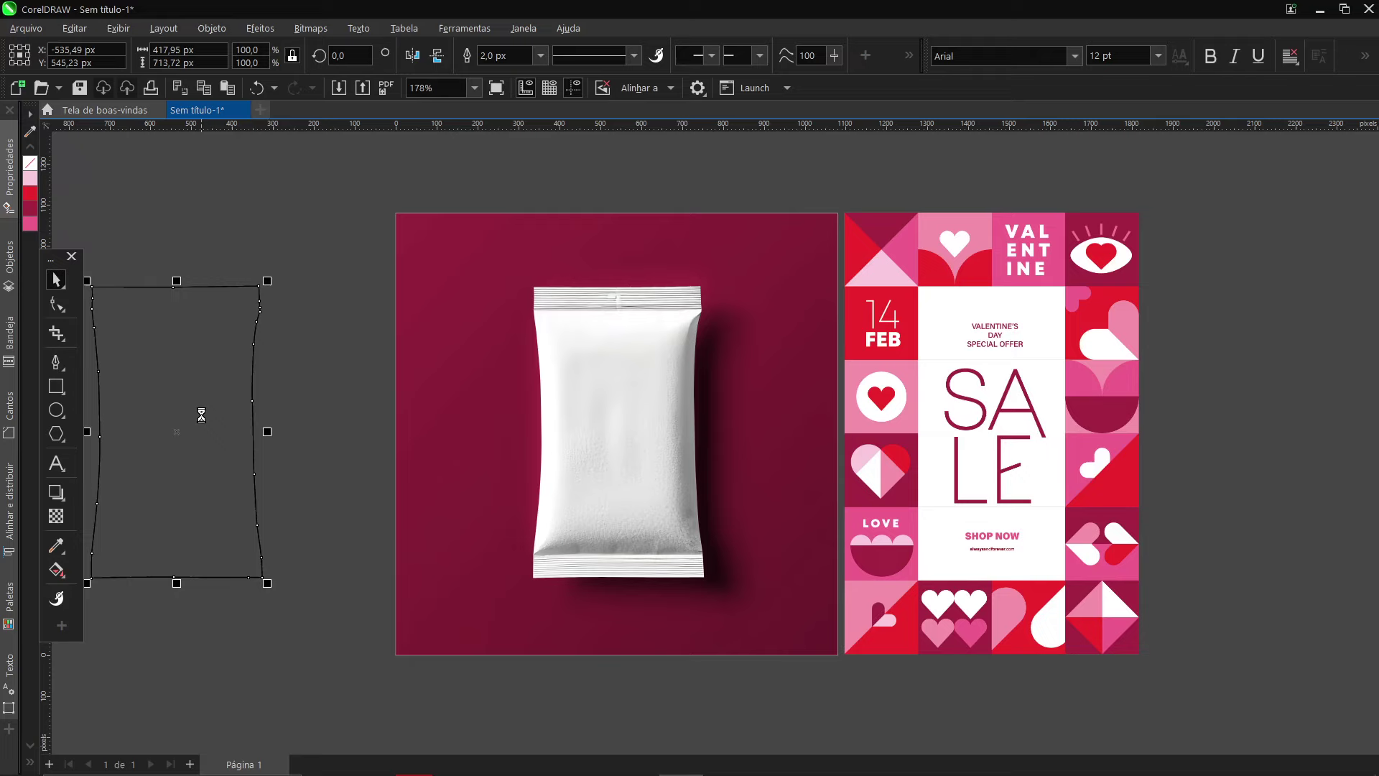
click(948, 402)
right_click(976, 378)
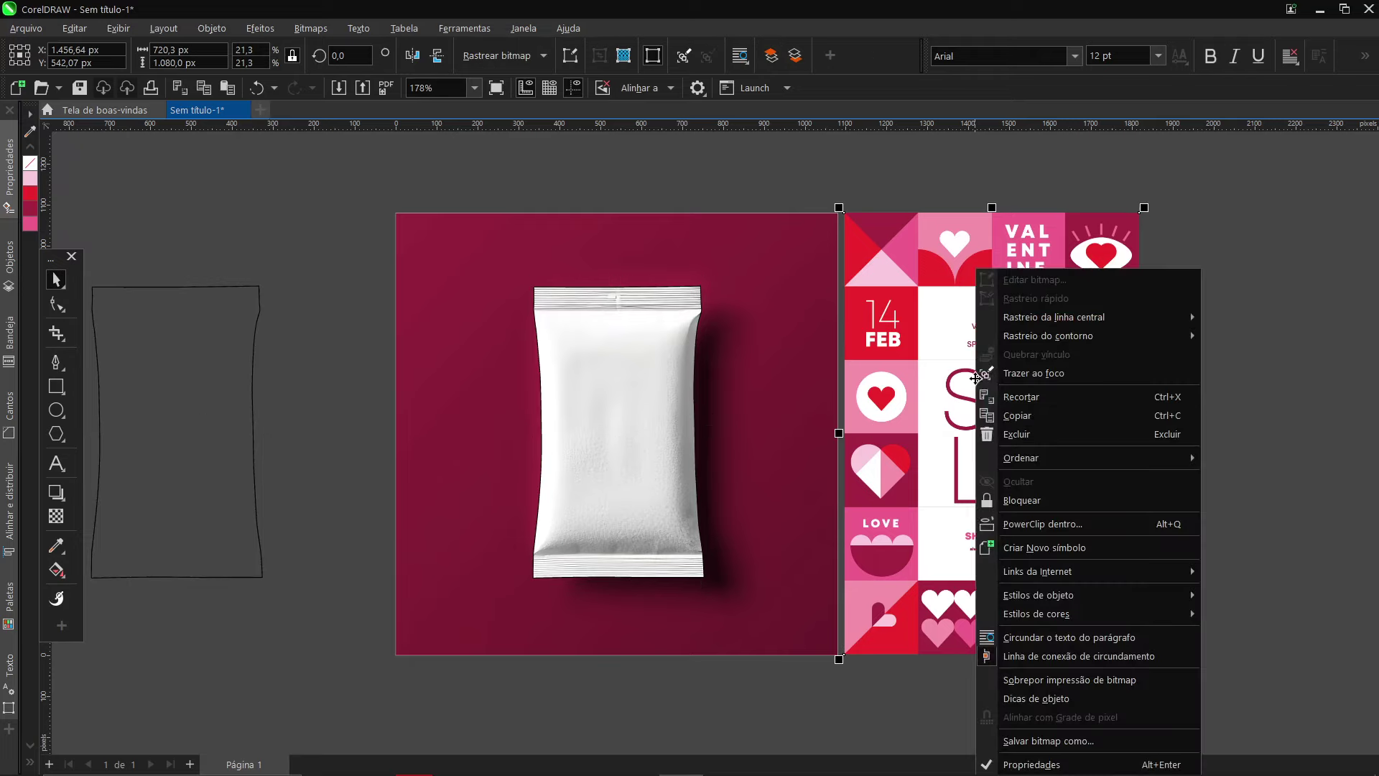
click(1047, 524)
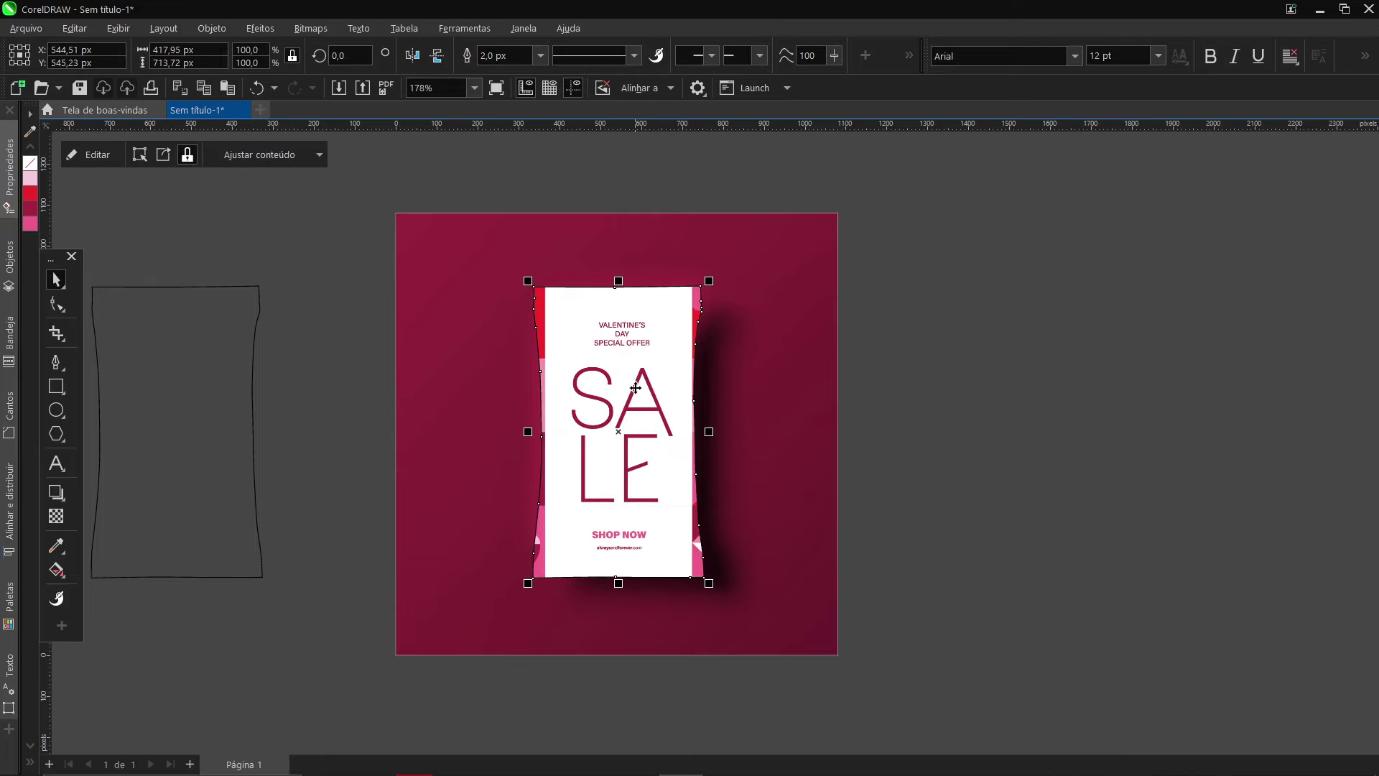
Scale the artwork inside the PowerClip to about 490 × 735 px, finish editing, and remove the frame's outline
double_click(601, 357)
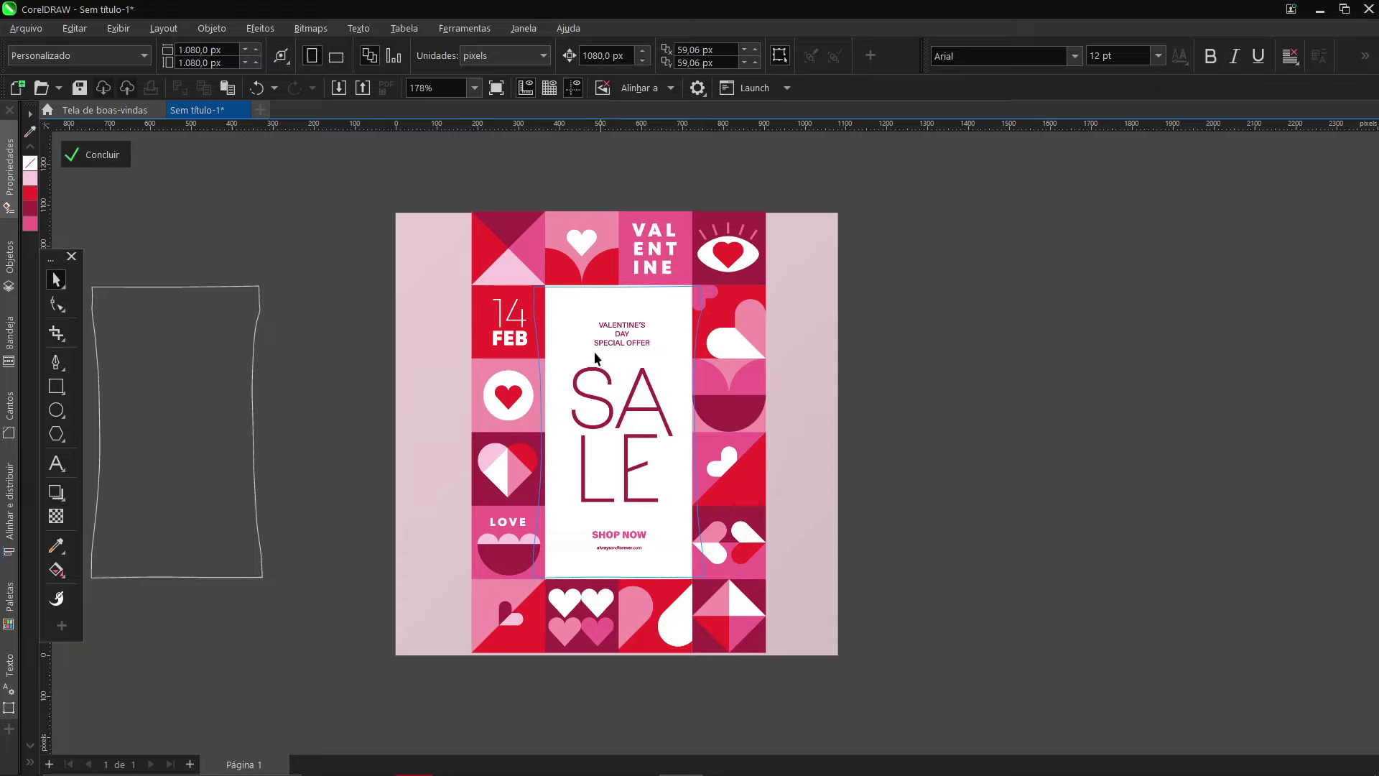
drag(467, 207, 509, 276)
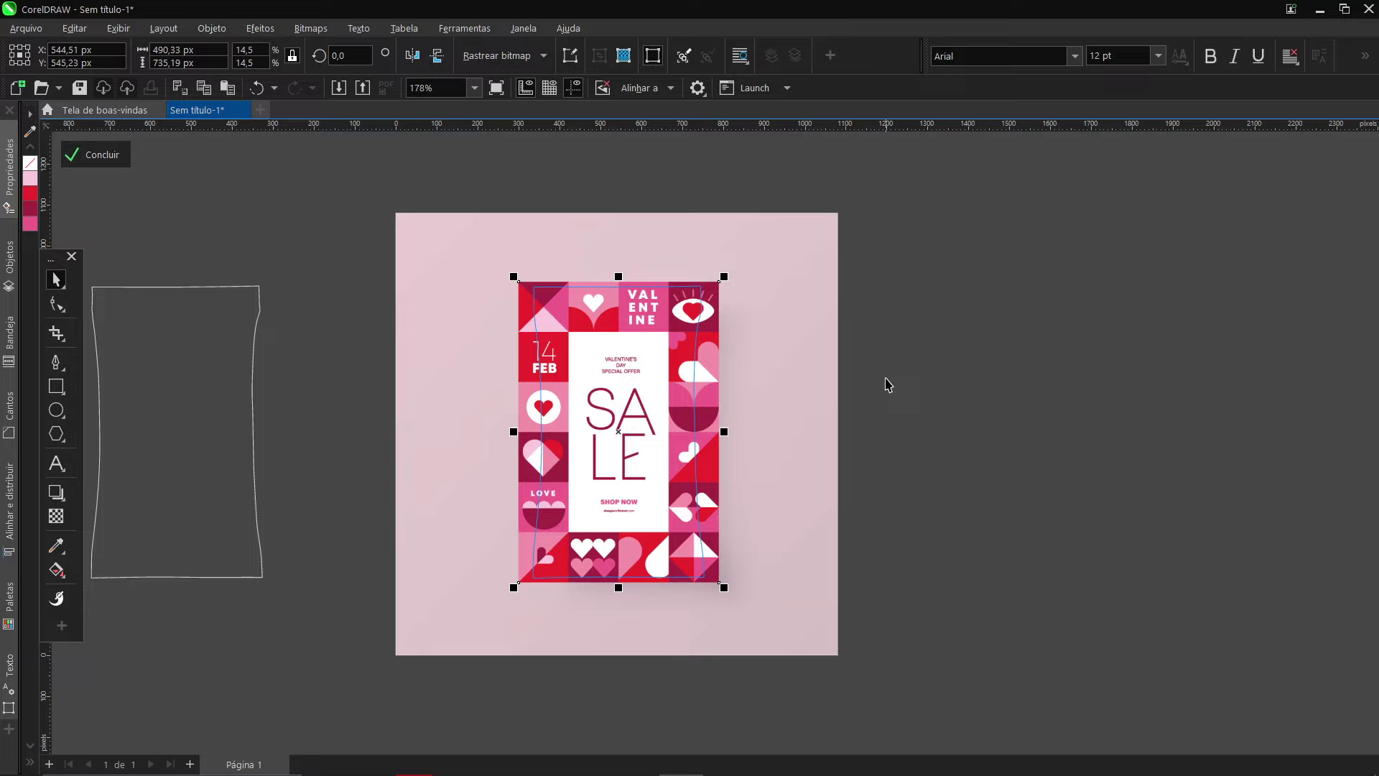
key(Escape)
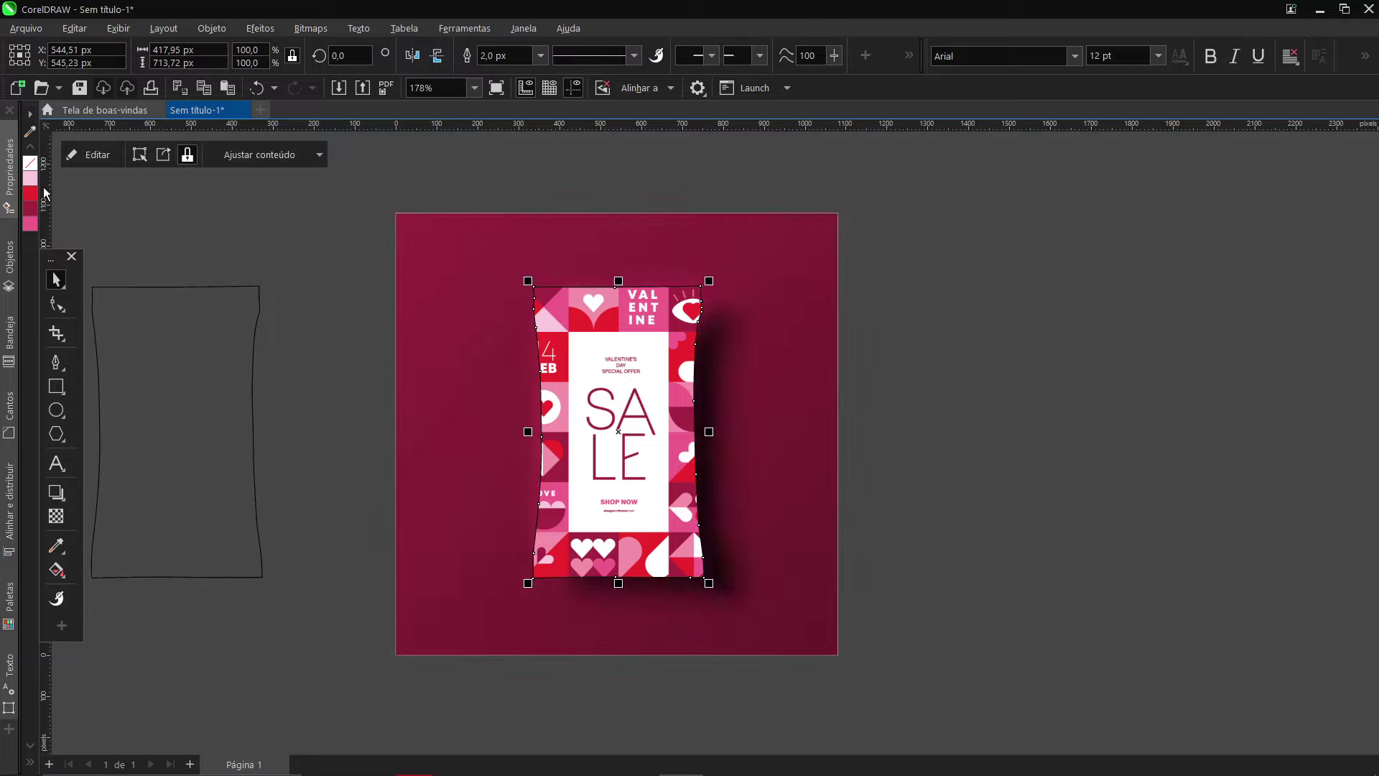
right_click(30, 164)
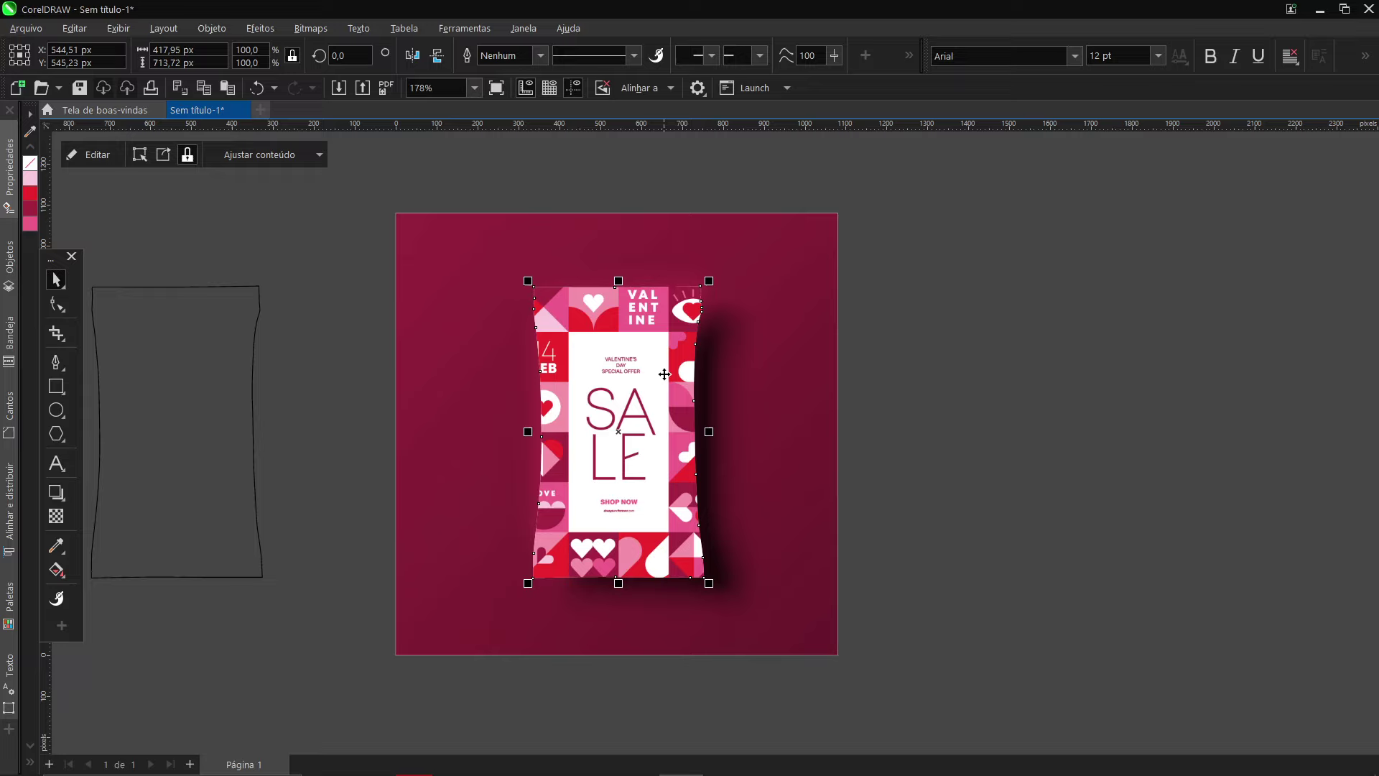
Convert the clipped Valentine's artwork to a bitmap at 500 dpi
click(323, 34)
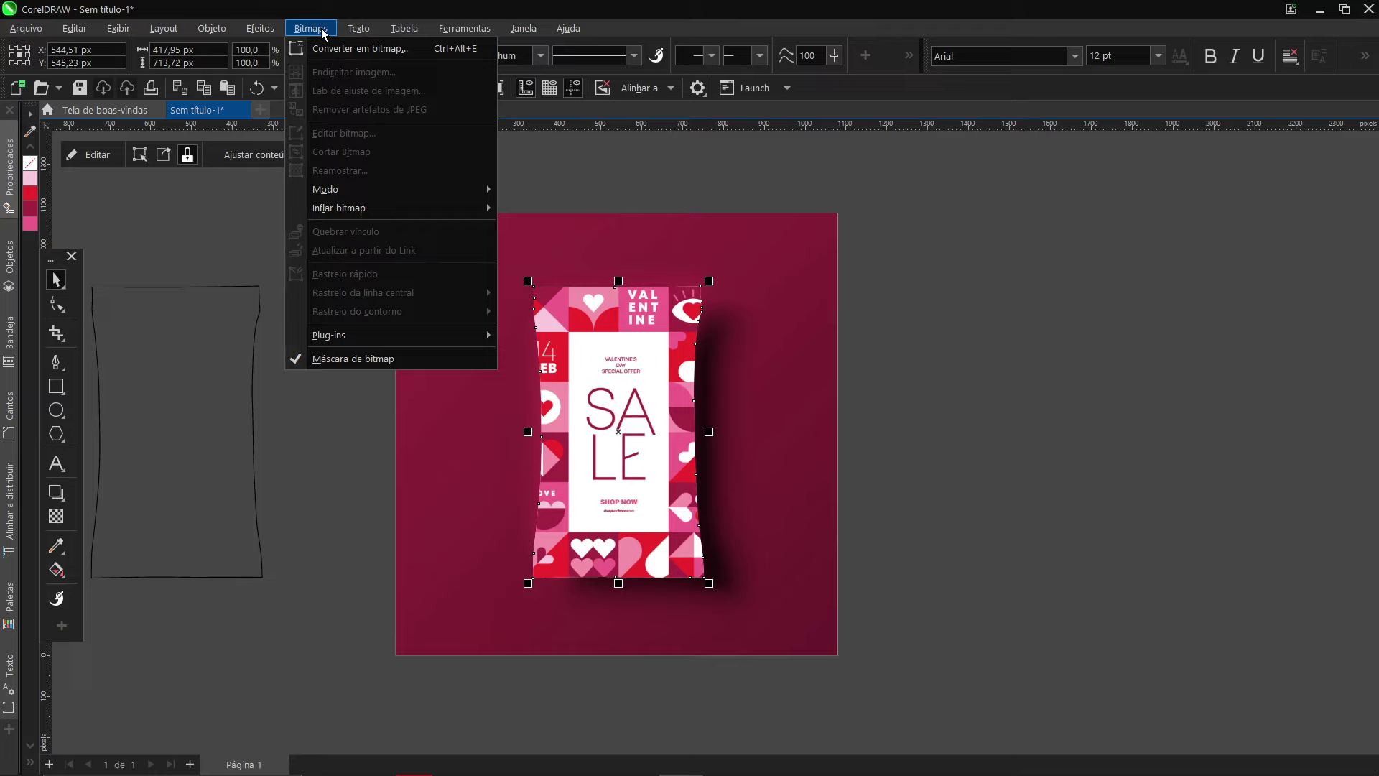
click(329, 47)
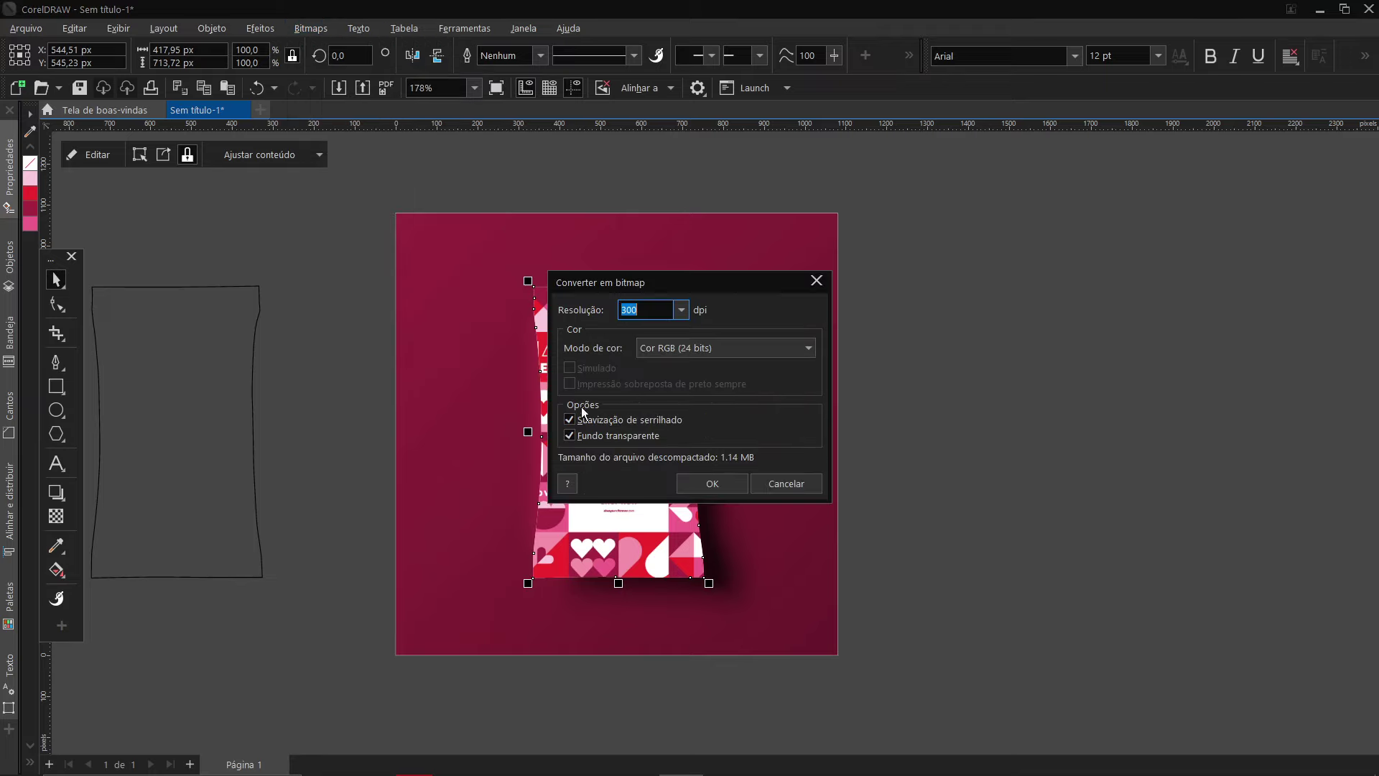
click(680, 310)
click(680, 309)
text(500)
click(721, 488)
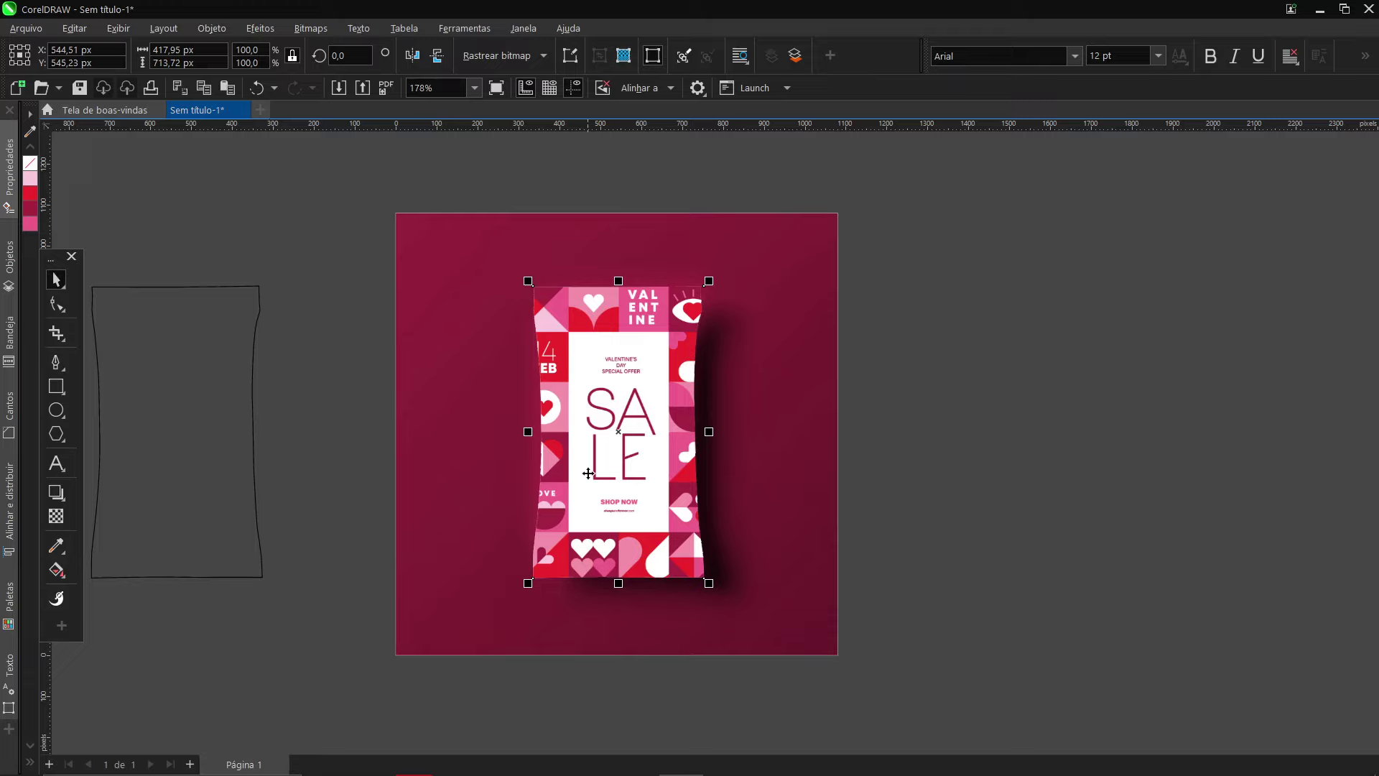
Set the artwork bitmap's transparency merge mode to Multiply (Multiplicar) and deselect it
click(56, 516)
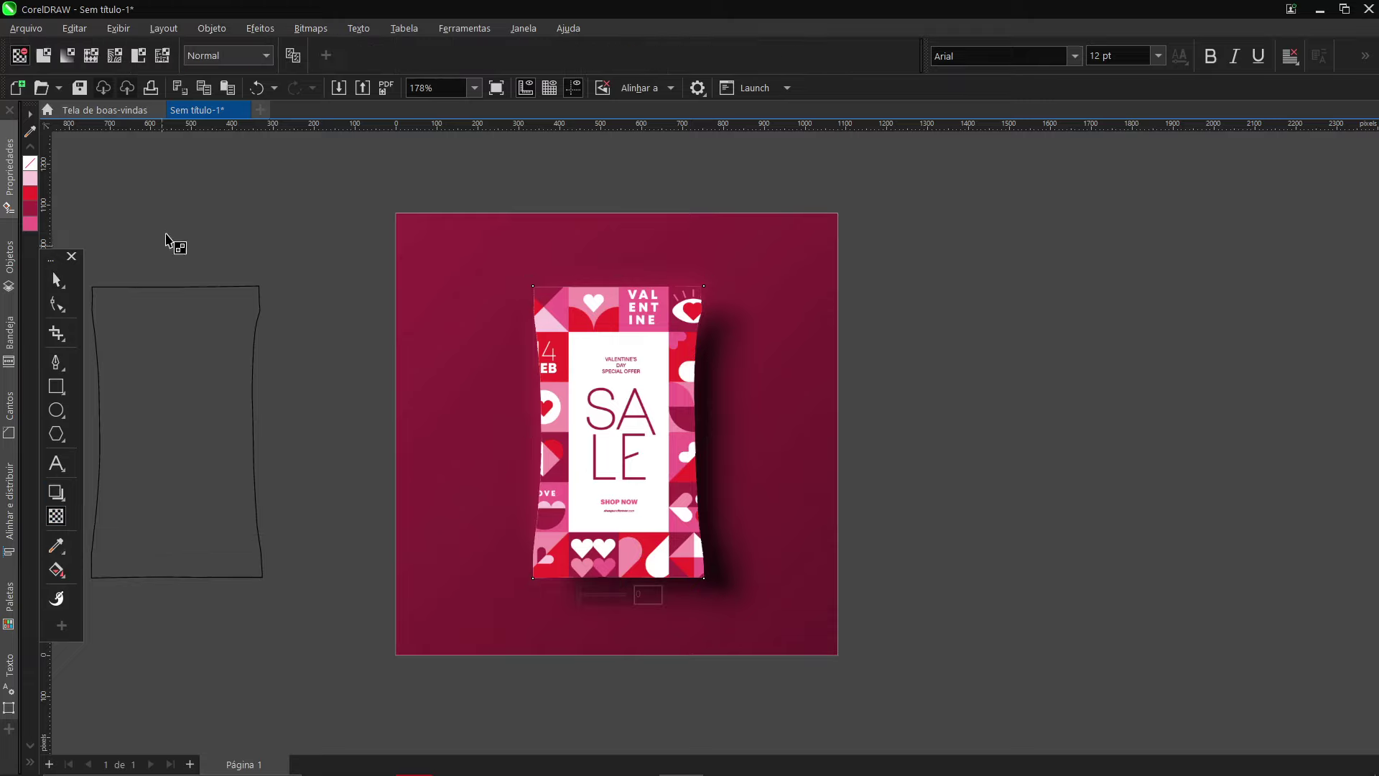
click(224, 55)
click(216, 142)
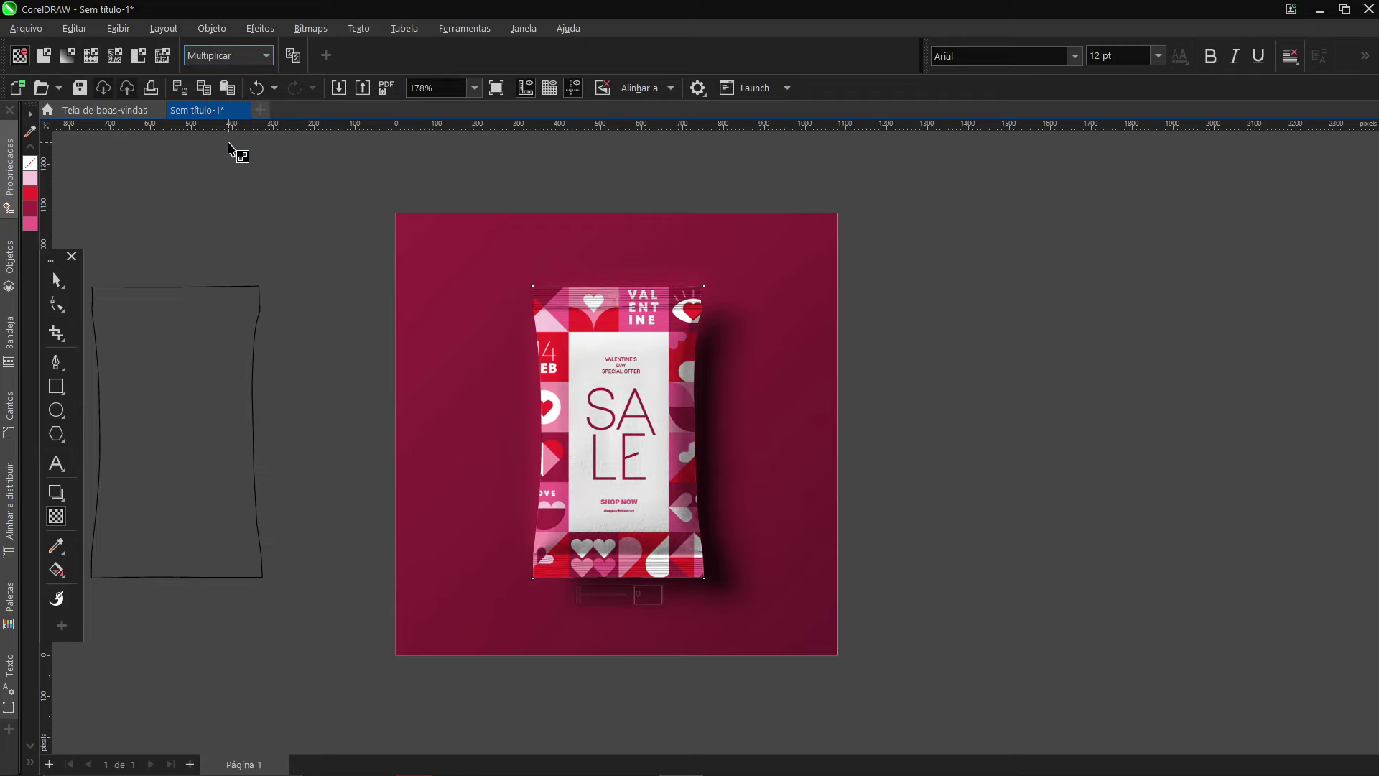
click(56, 279)
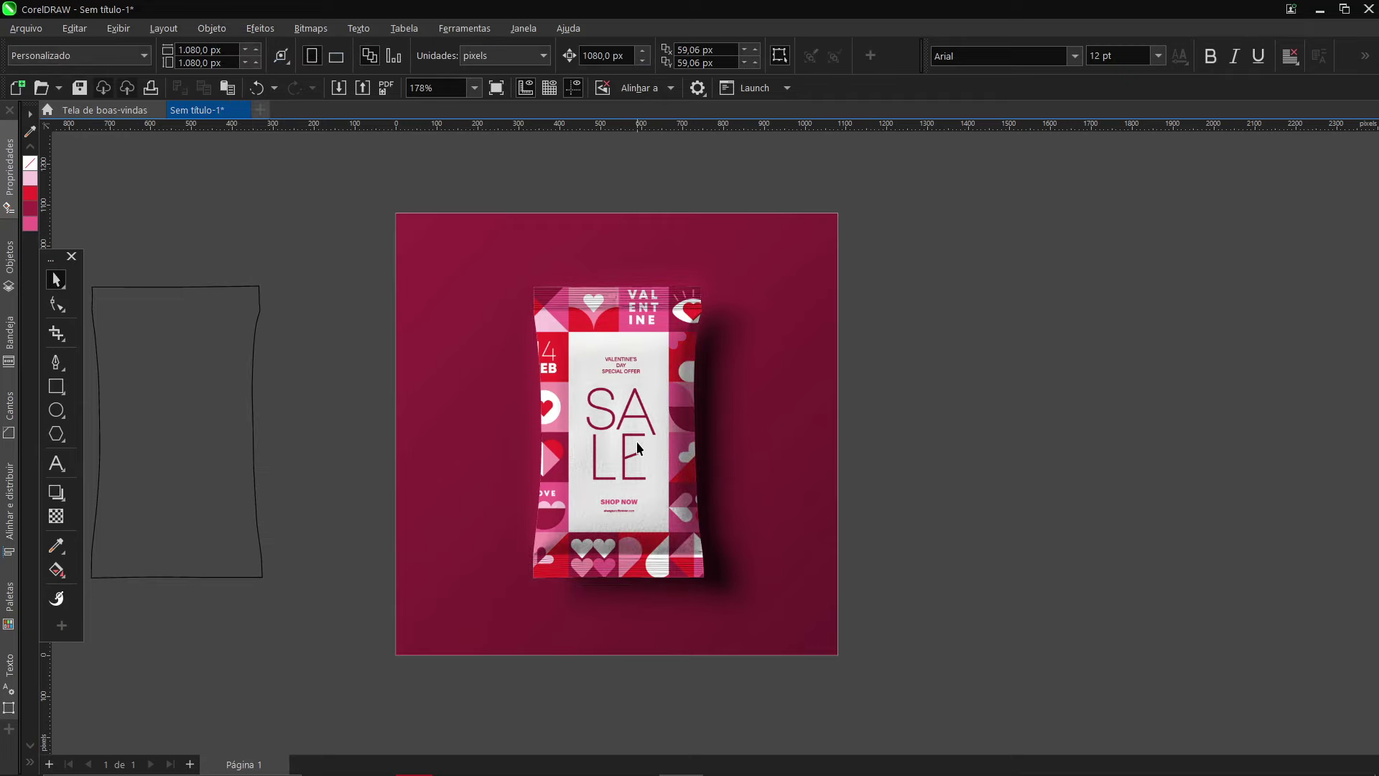
Convert the blank package PowerClip to an RGB bitmap at 500 dpi with a transparent background
scroll(637, 441, up, 2)
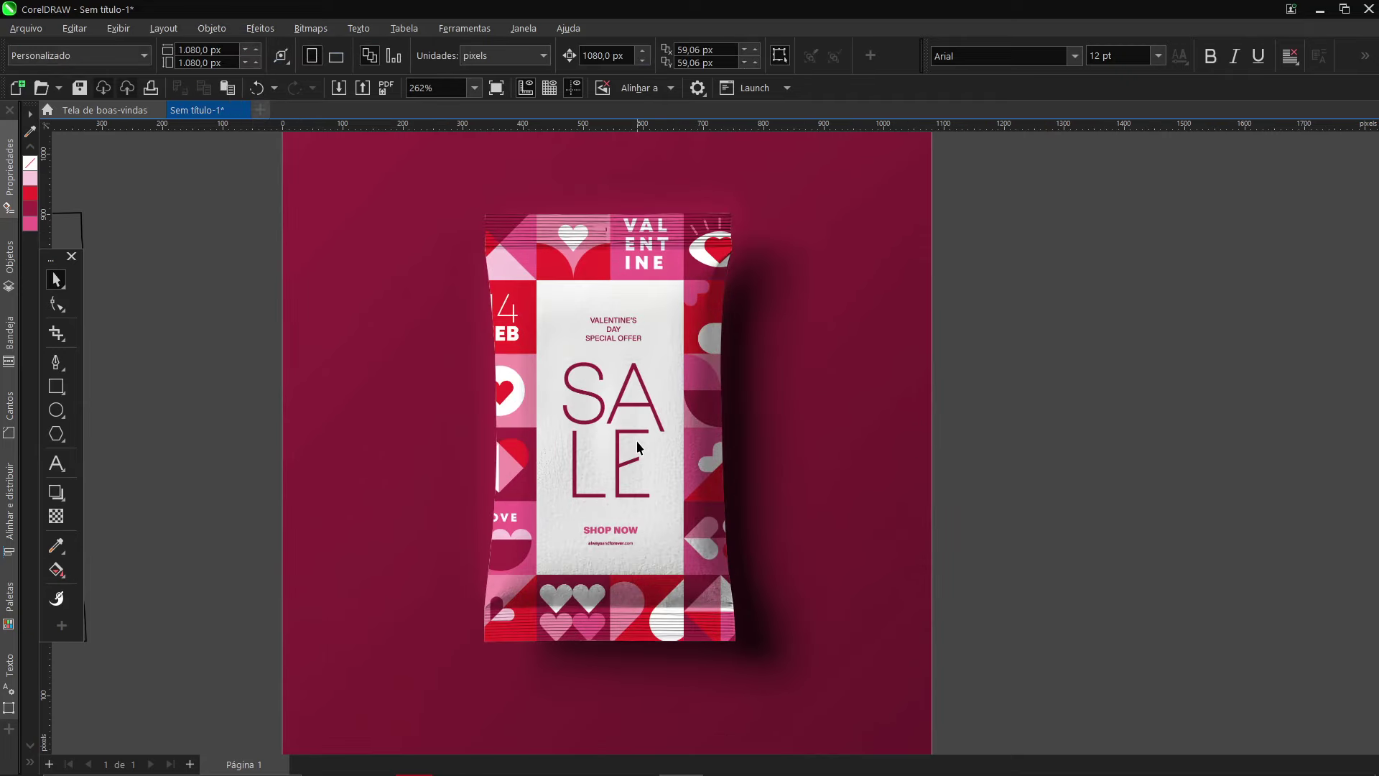
click(637, 441)
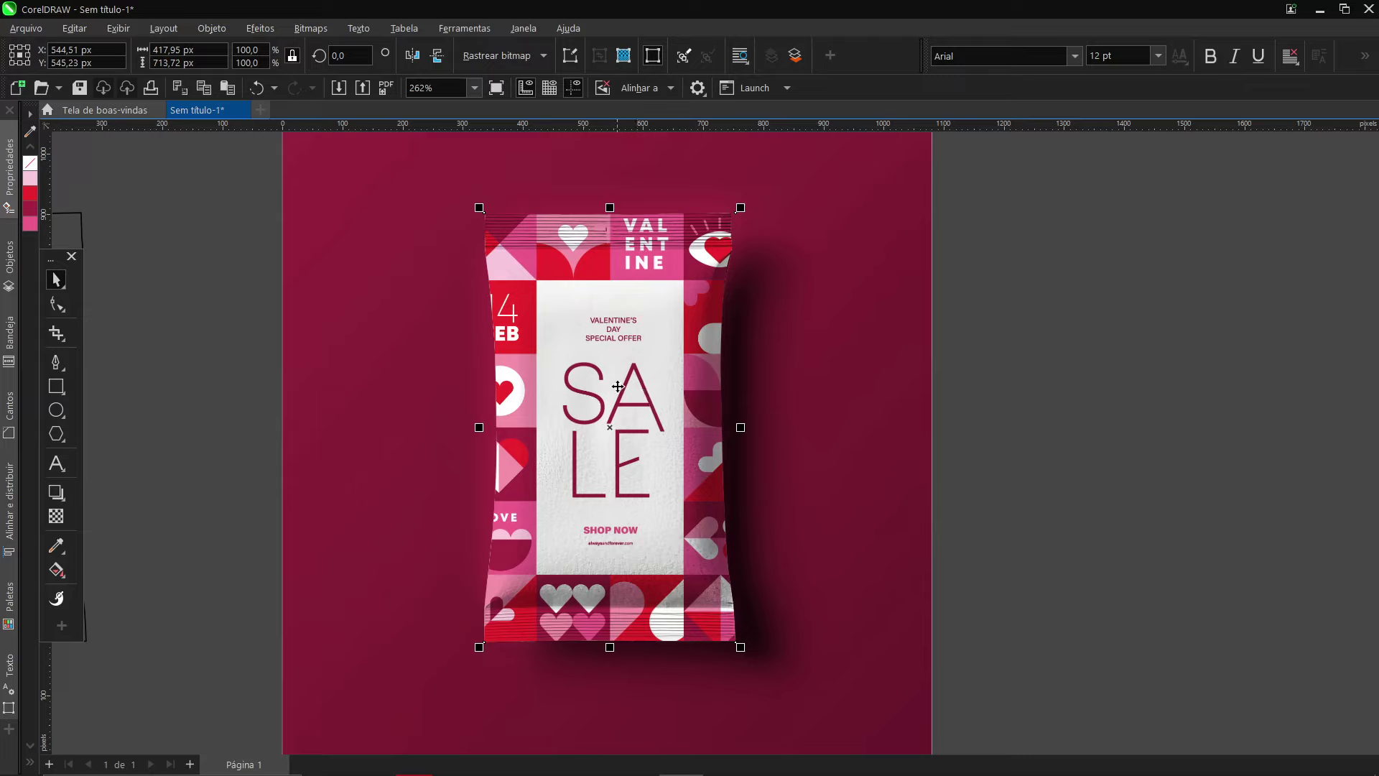
click(627, 327)
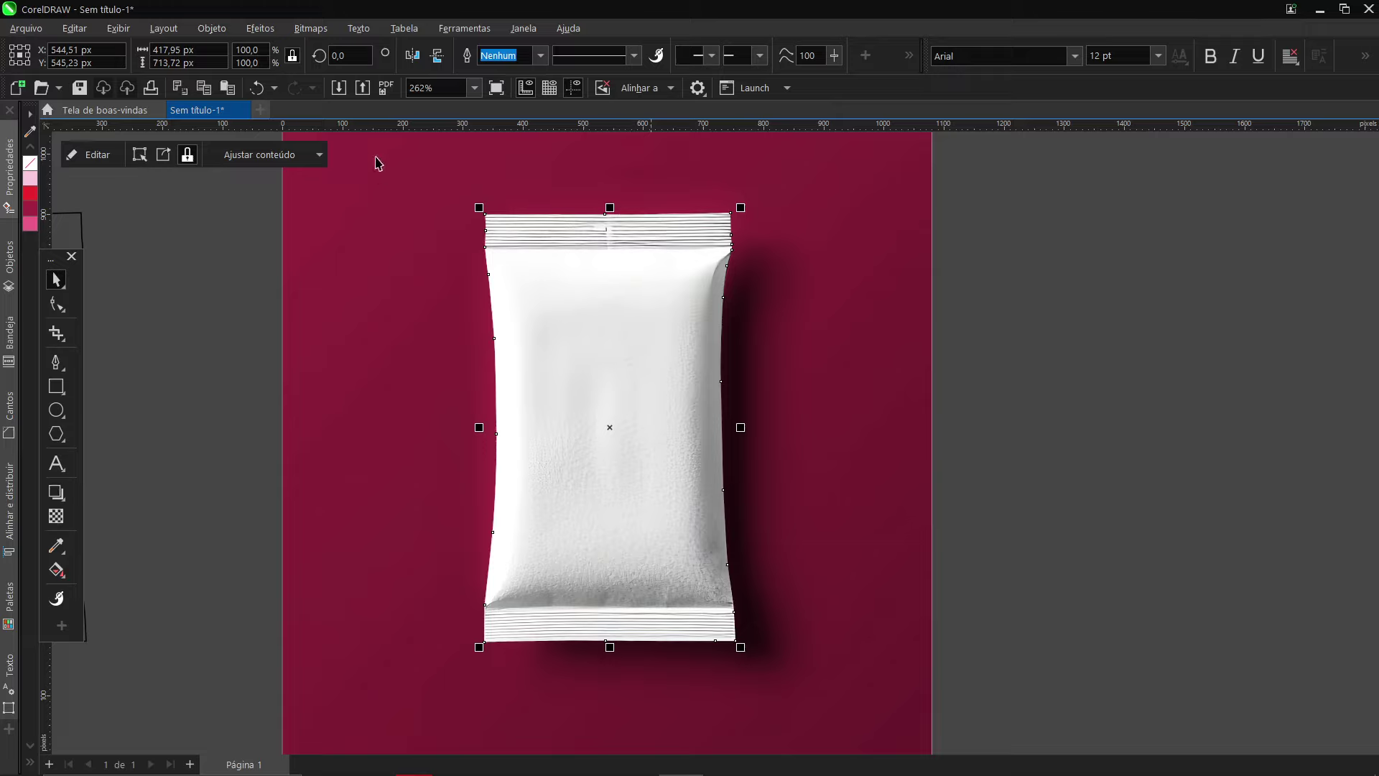
click(315, 28)
click(332, 50)
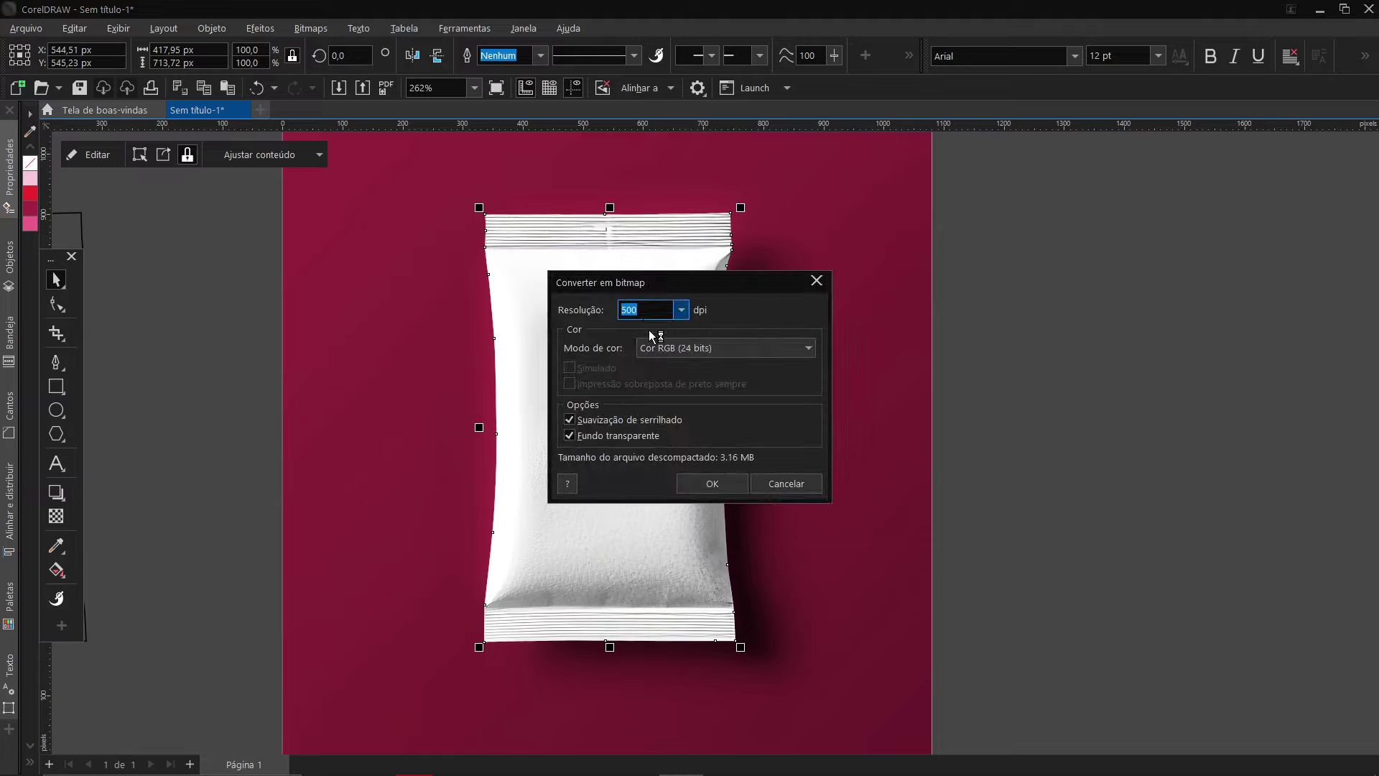
click(701, 481)
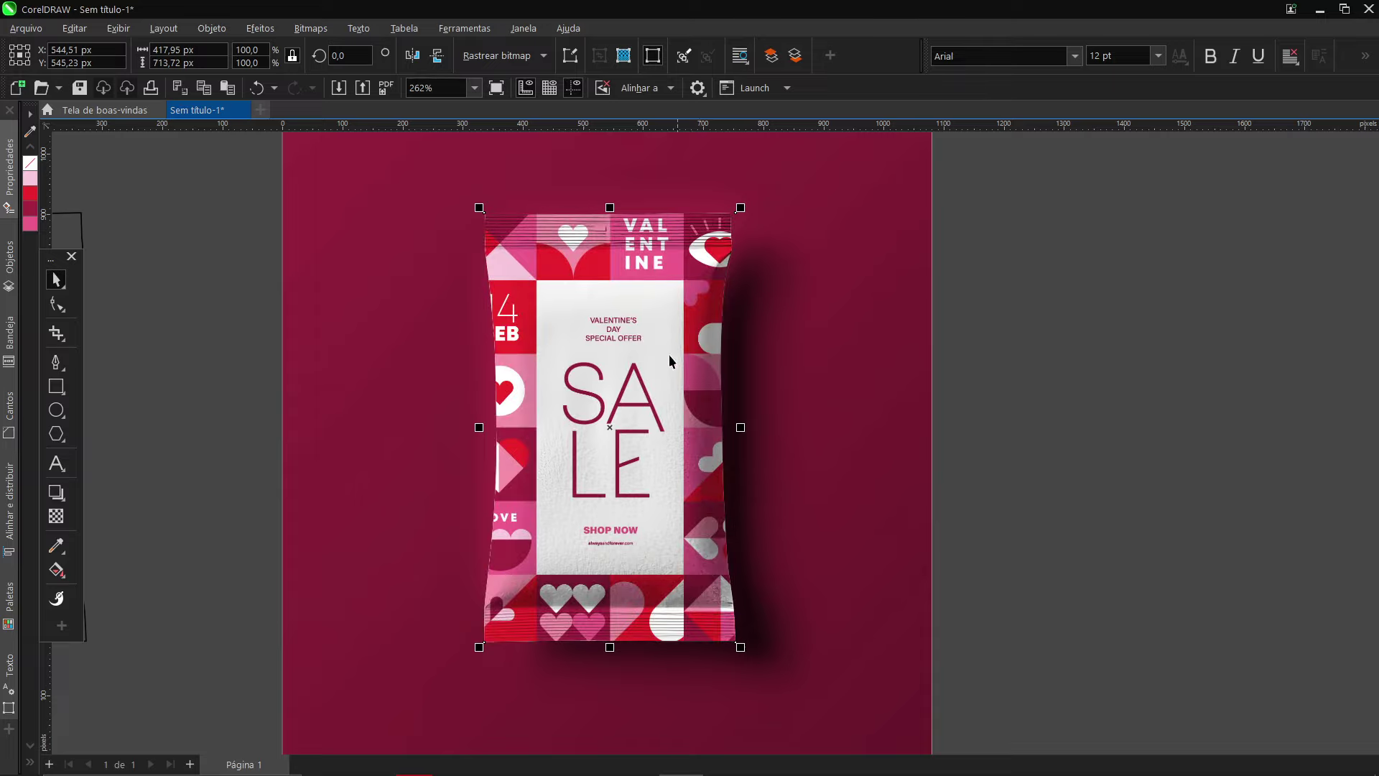
Try darkening the package bitmap with a two-point Tone Curve, the upper point at X 190, Y 157, and undo it
click(260, 29)
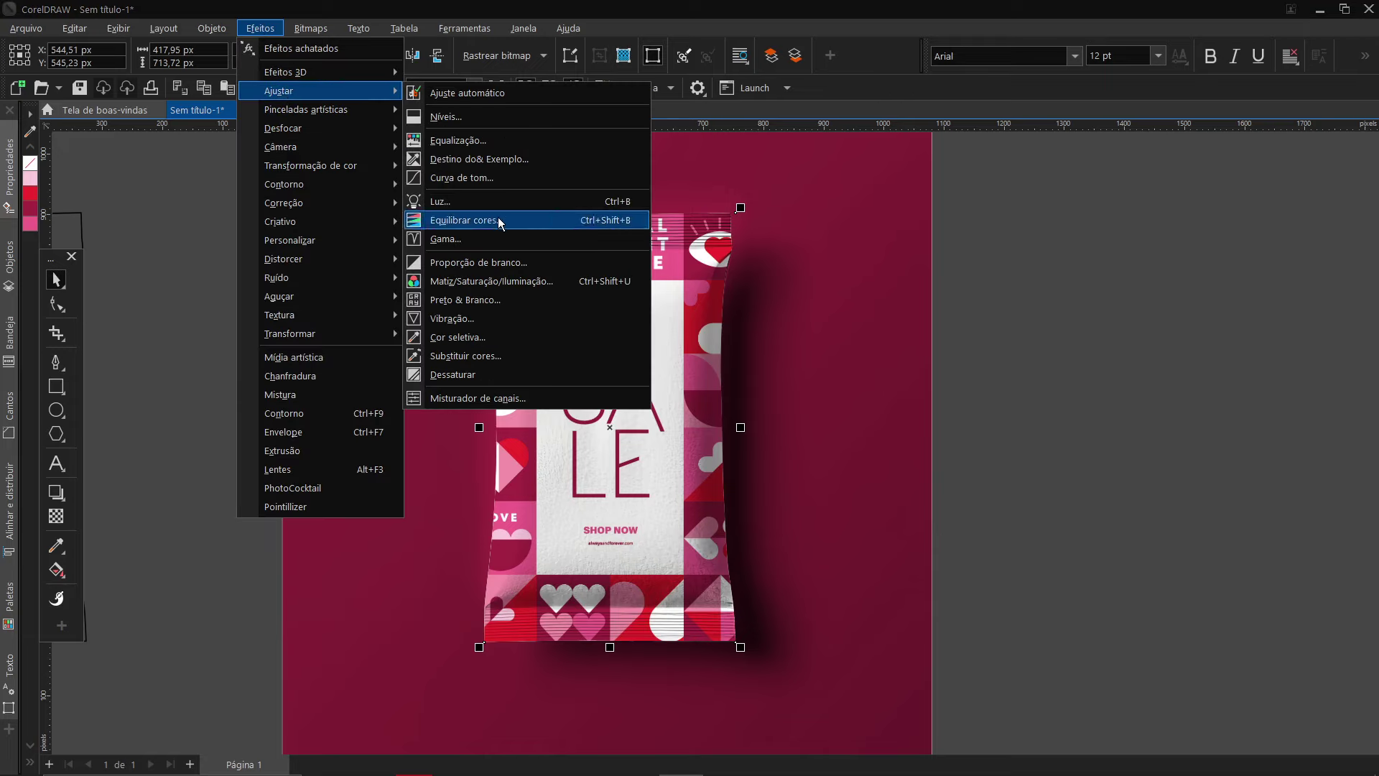
click(477, 180)
mouse_move(213, 523)
mouse_down()
mouse_move(201, 511)
mouse_move(212, 540)
mouse_up()
mouse_move(105, 649)
mouse_down()
mouse_move(96, 627)
mouse_move(119, 655)
mouse_up()
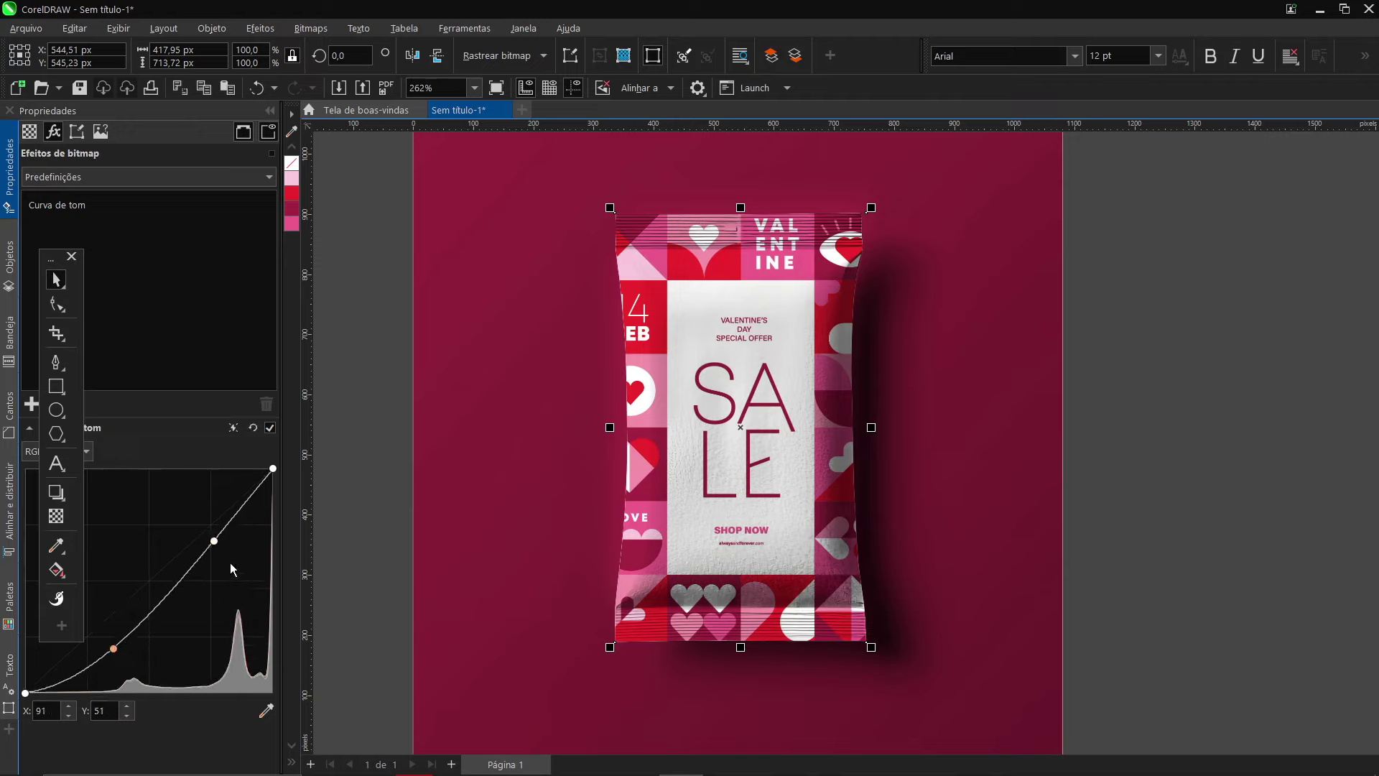
drag(217, 542, 205, 541)
drag(114, 649, 115, 646)
drag(206, 543, 211, 553)
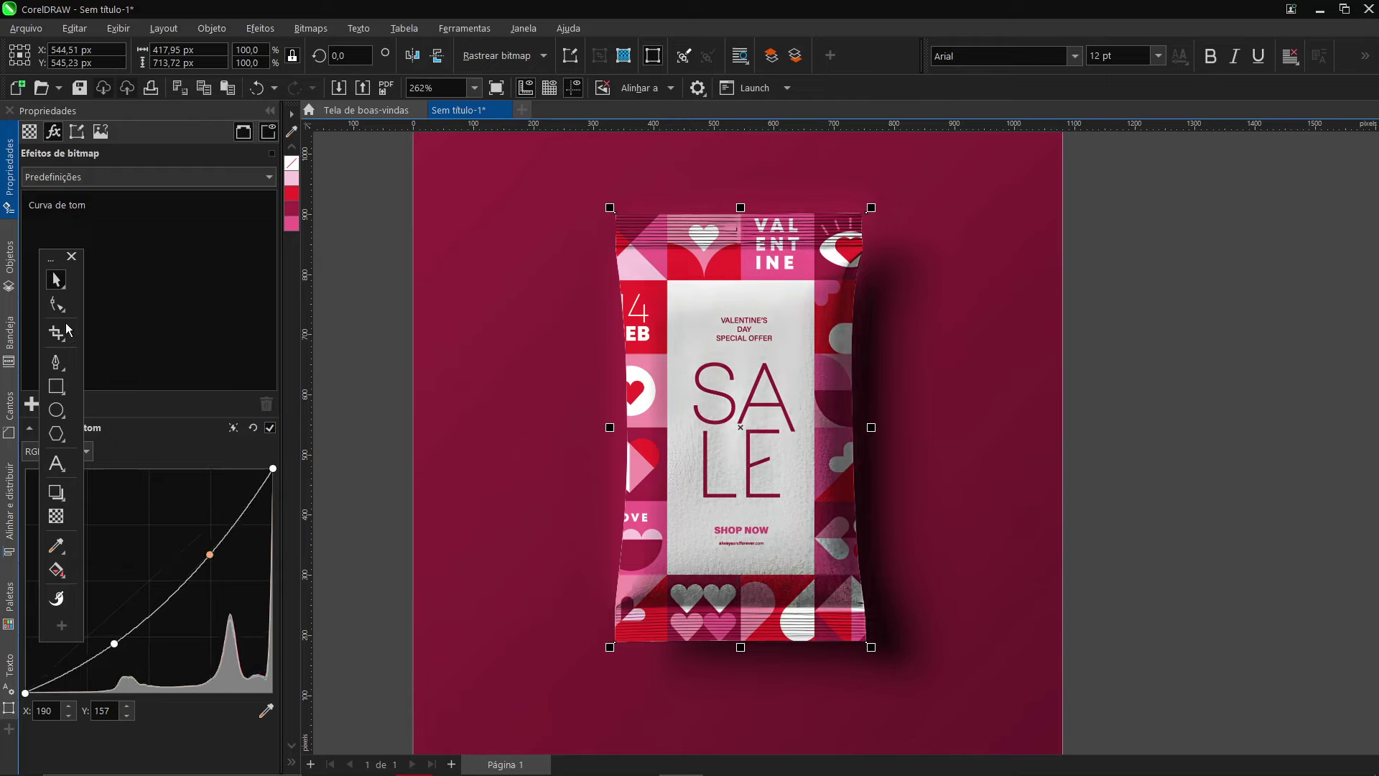
click(348, 331)
key(ctrl+z)
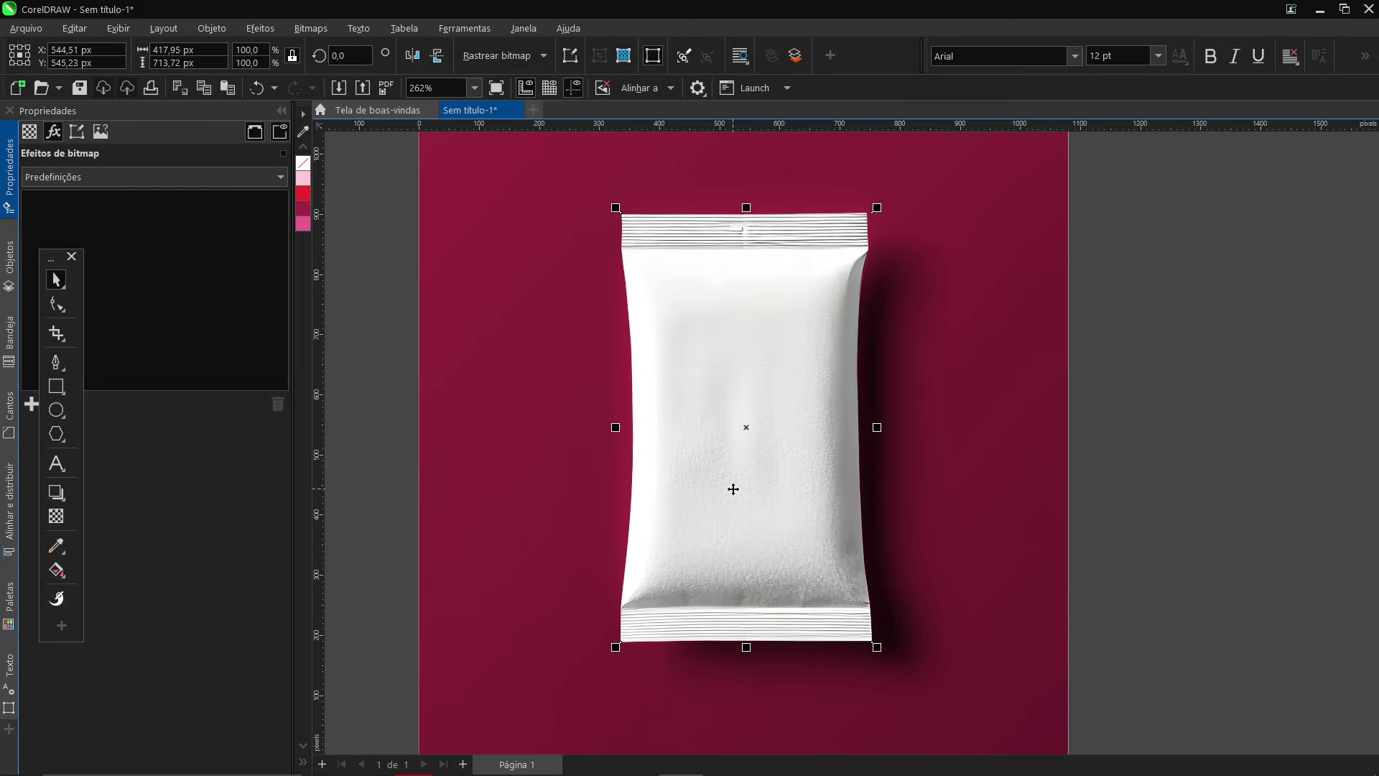
Set the blank package bitmap's merge mode to Subtract (Subtrair) with a uniform transparency of 71, and deselect it
click(57, 516)
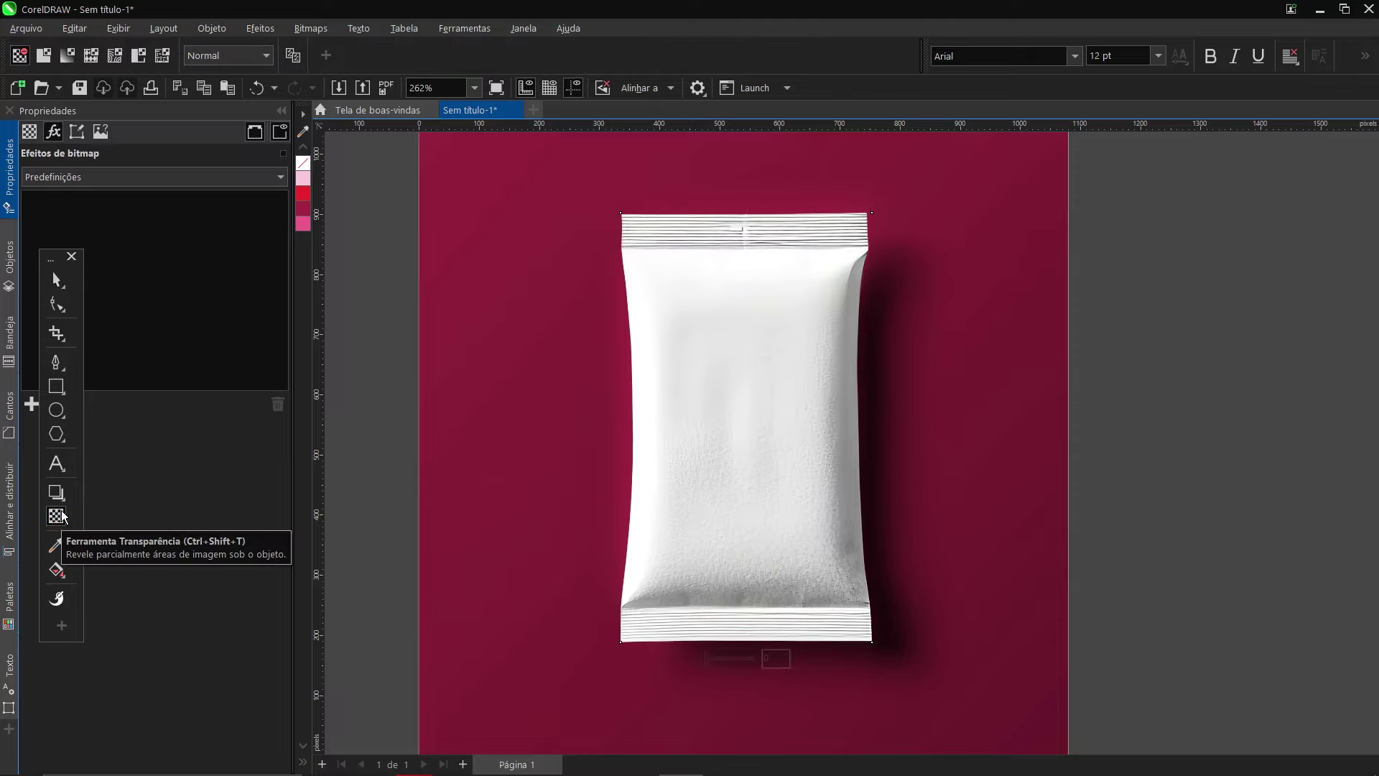
click(240, 58)
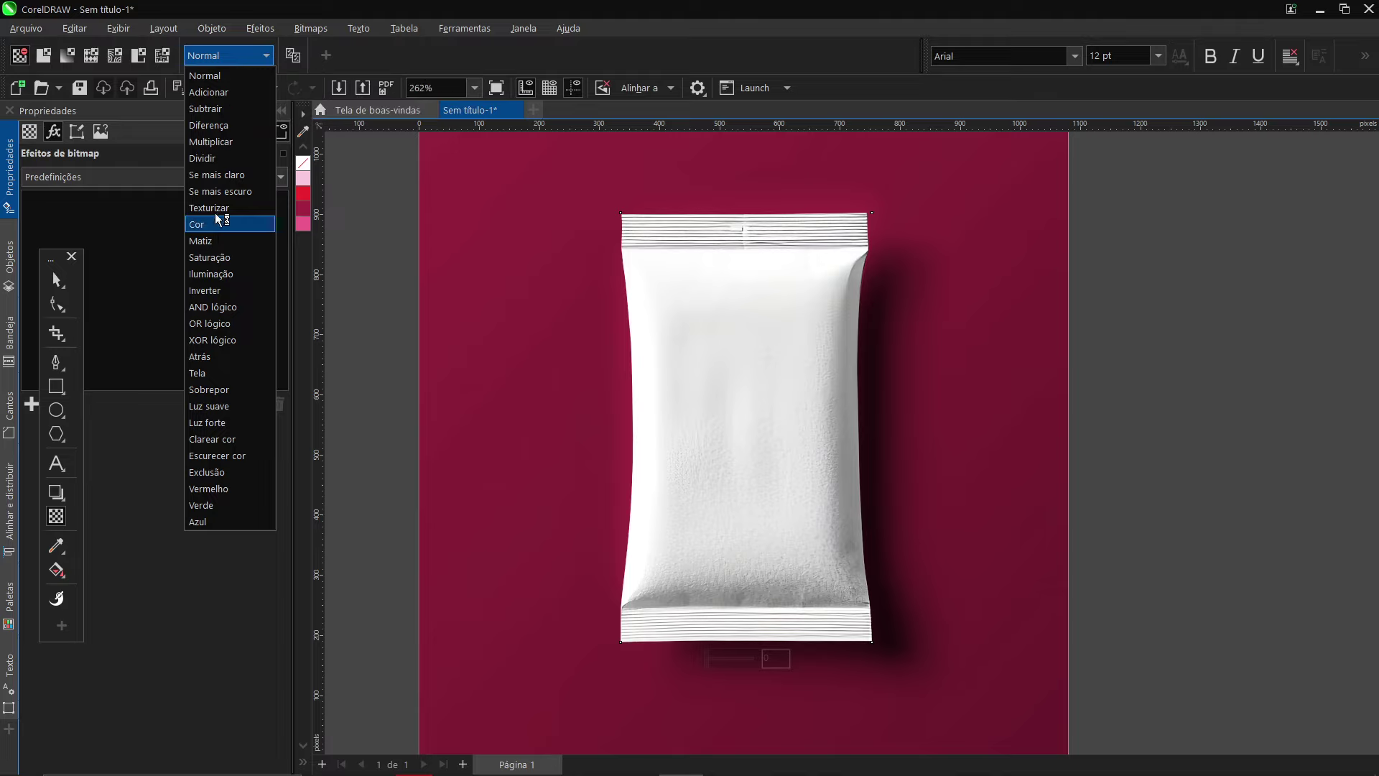
click(218, 111)
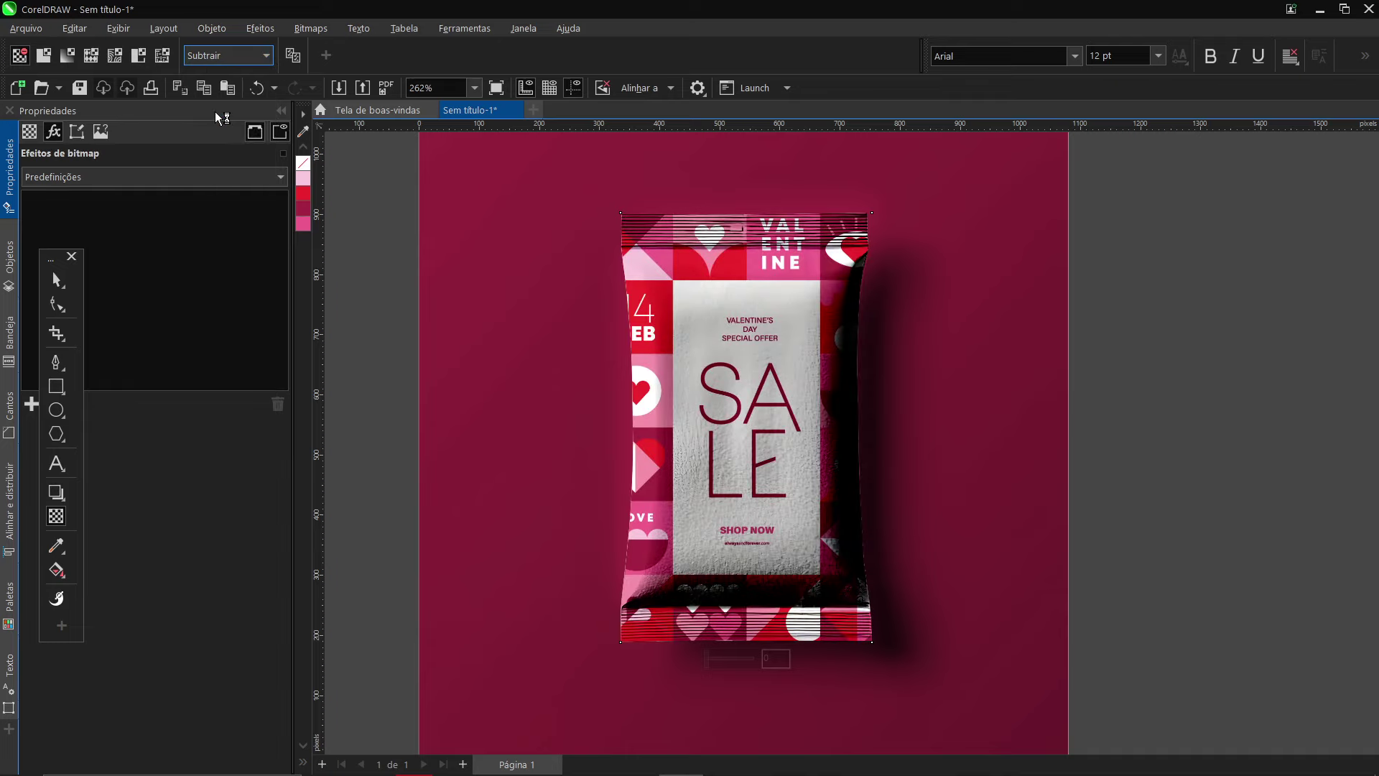
click(48, 61)
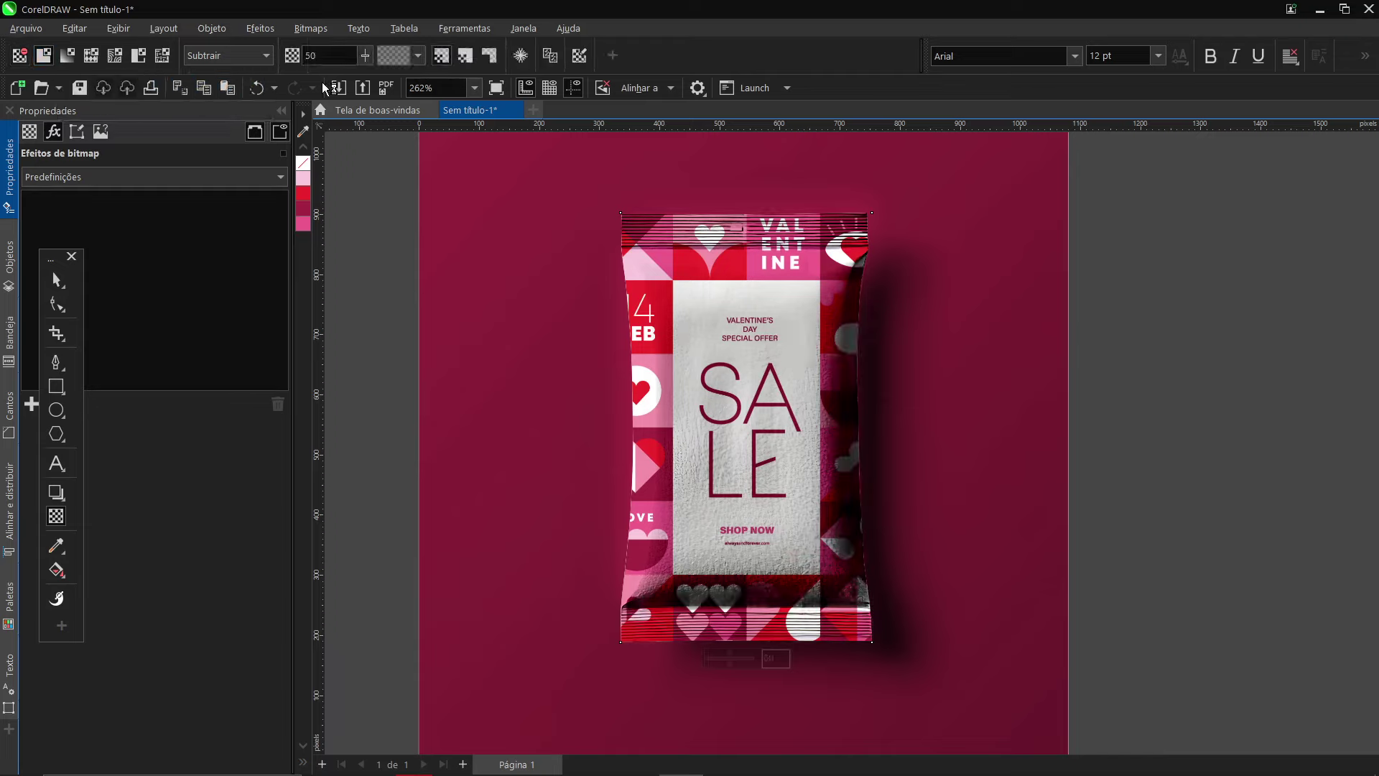
drag(367, 60, 377, 105)
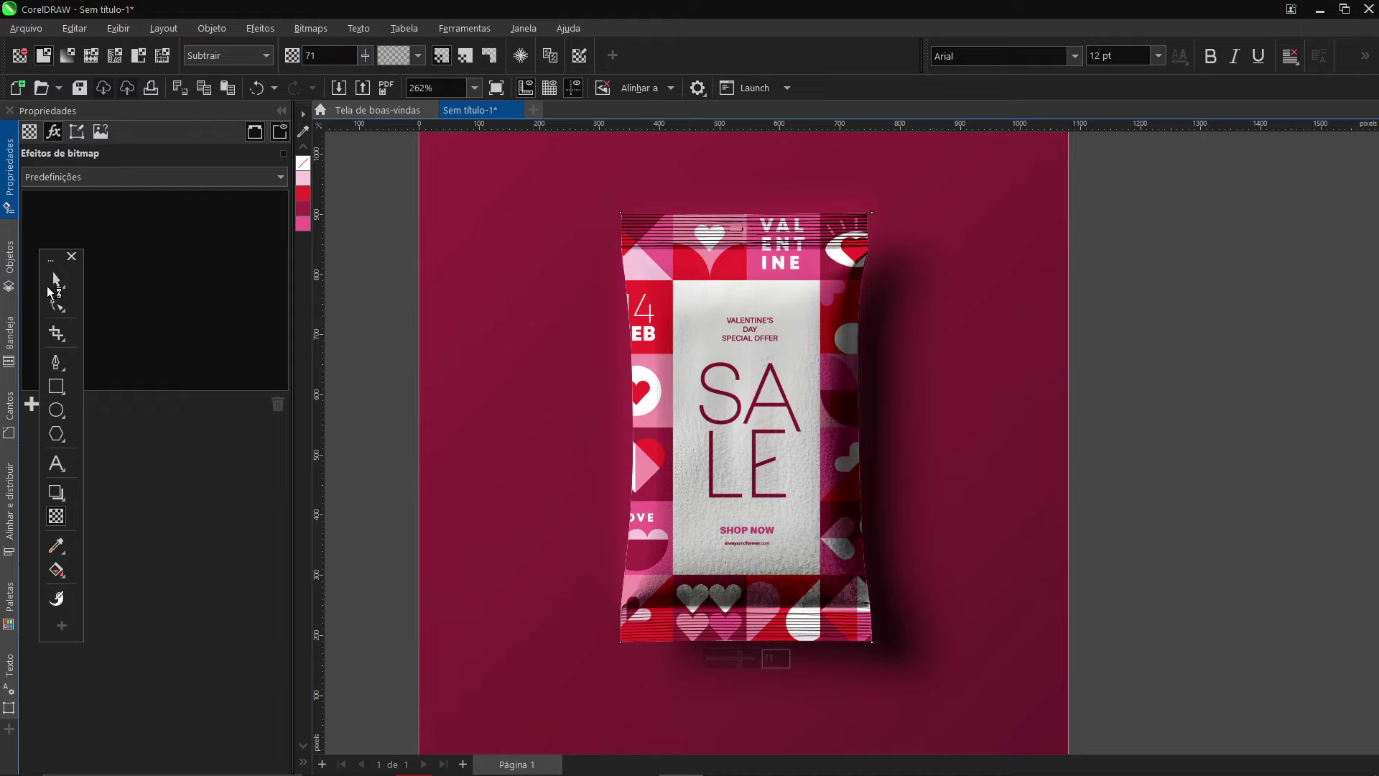
click(11, 177)
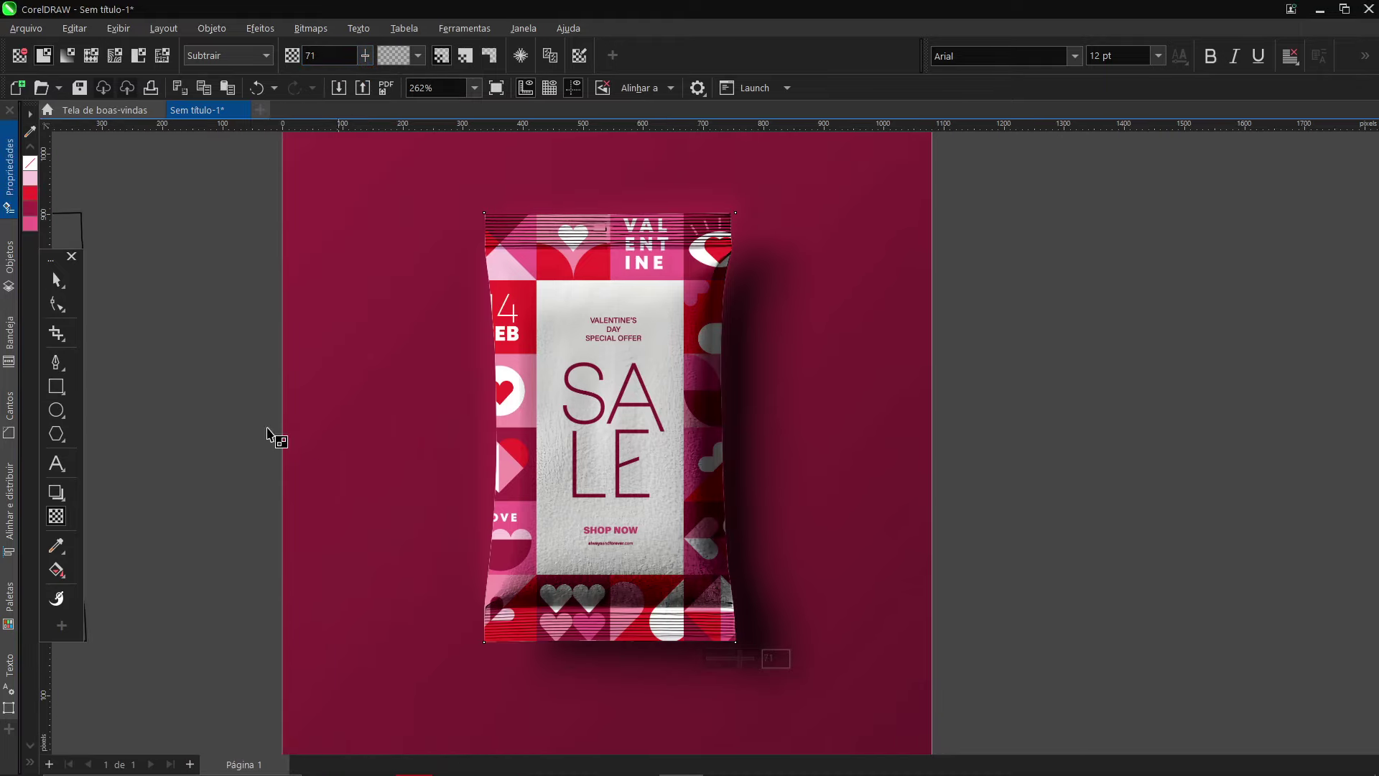
click(58, 279)
click(187, 338)
Draw a 1080 × 1080 px square and place it 1080 px to the right, directly beside the mockup
scroll(505, 464, down, 1)
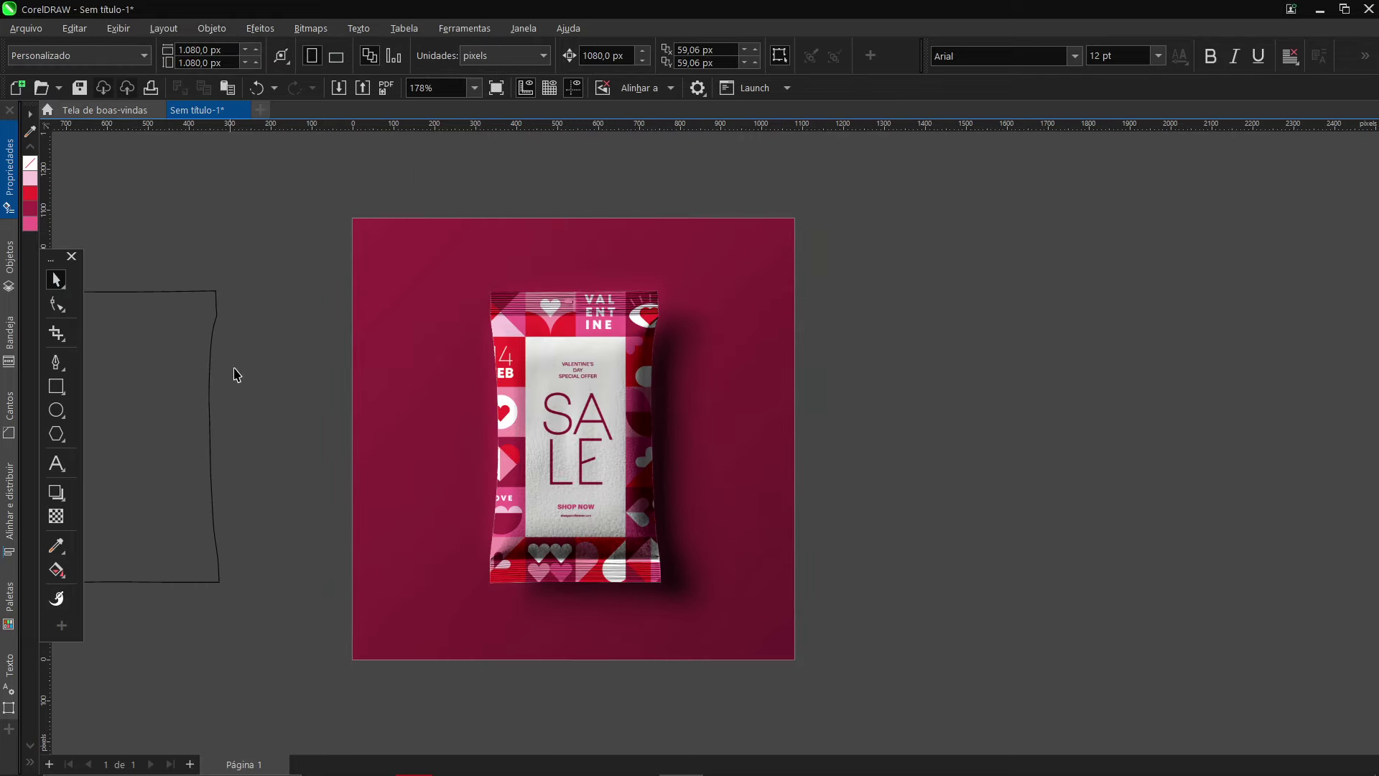
scroll(582, 308, up, 4)
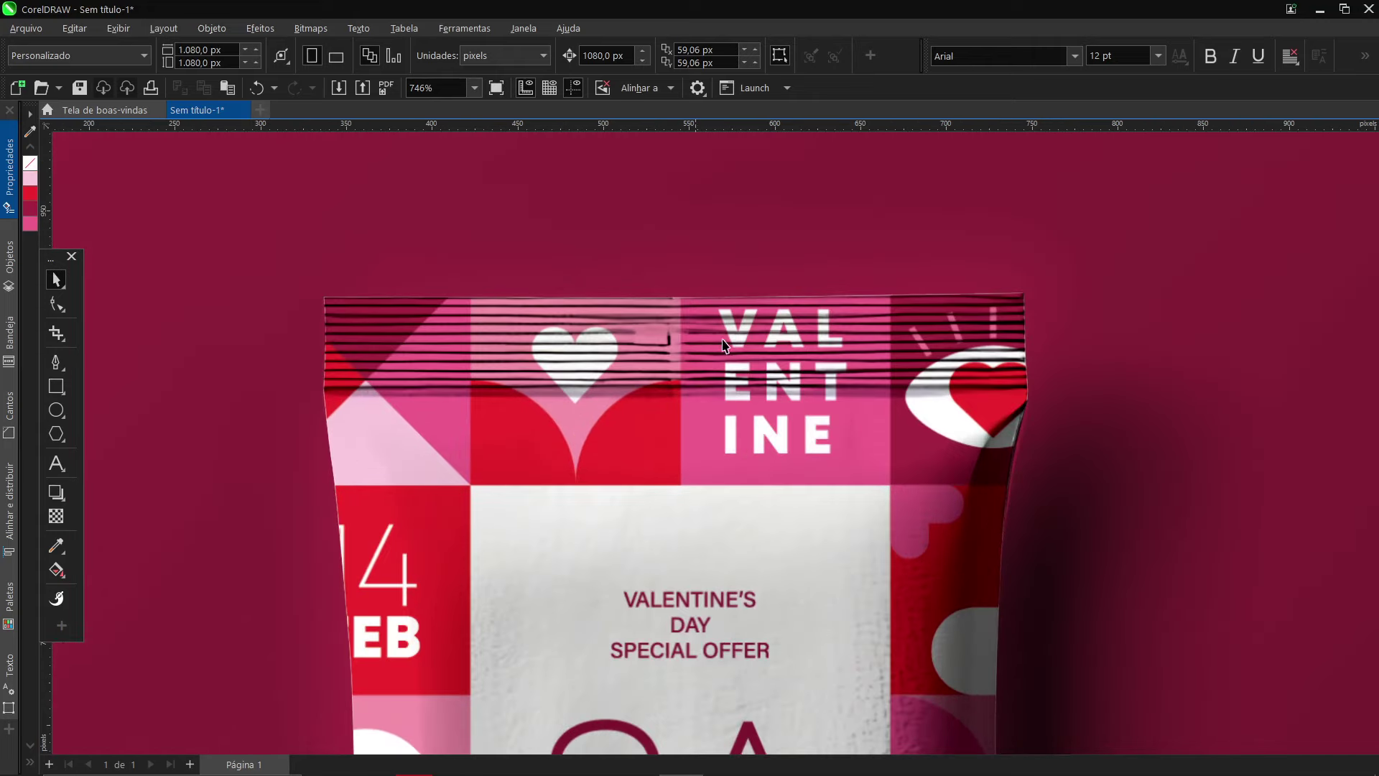
scroll(442, 392, down, 3)
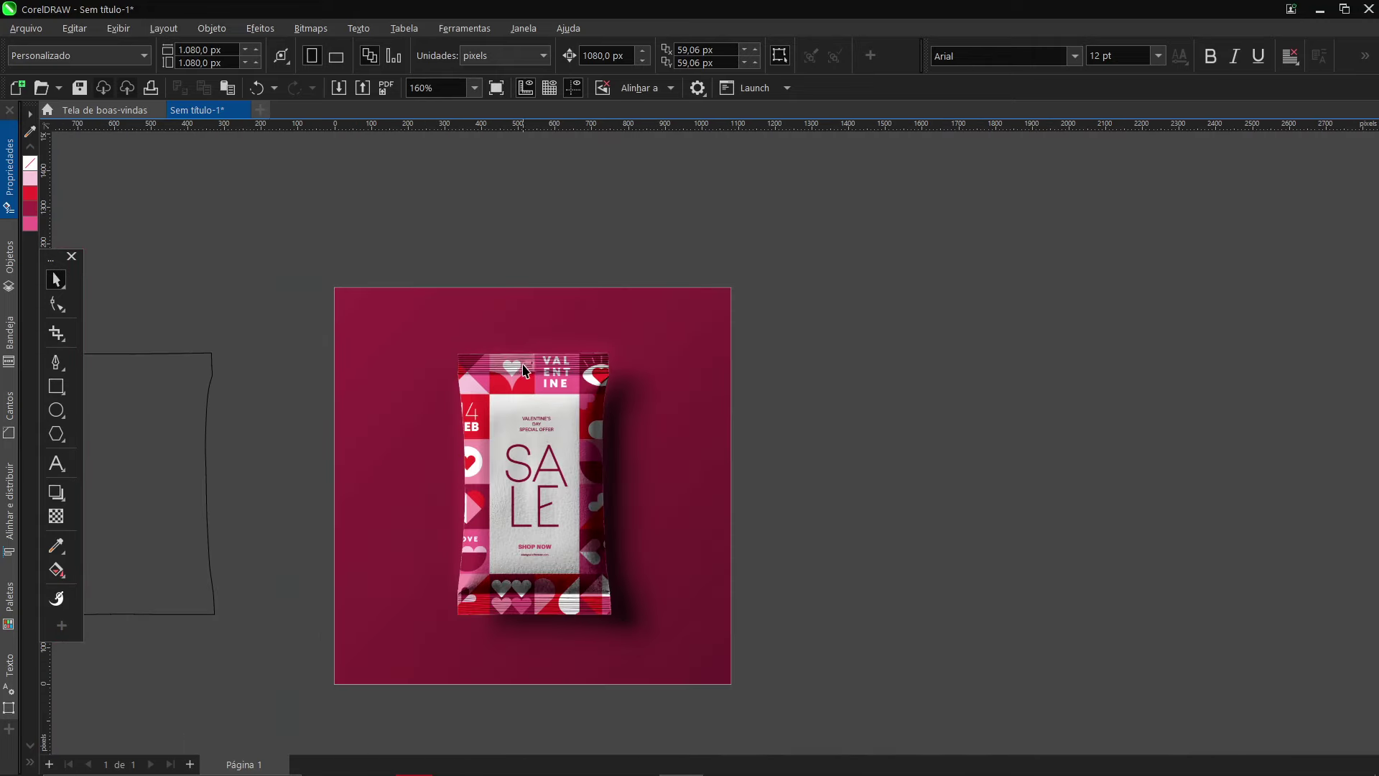
scroll(548, 413, up, 1)
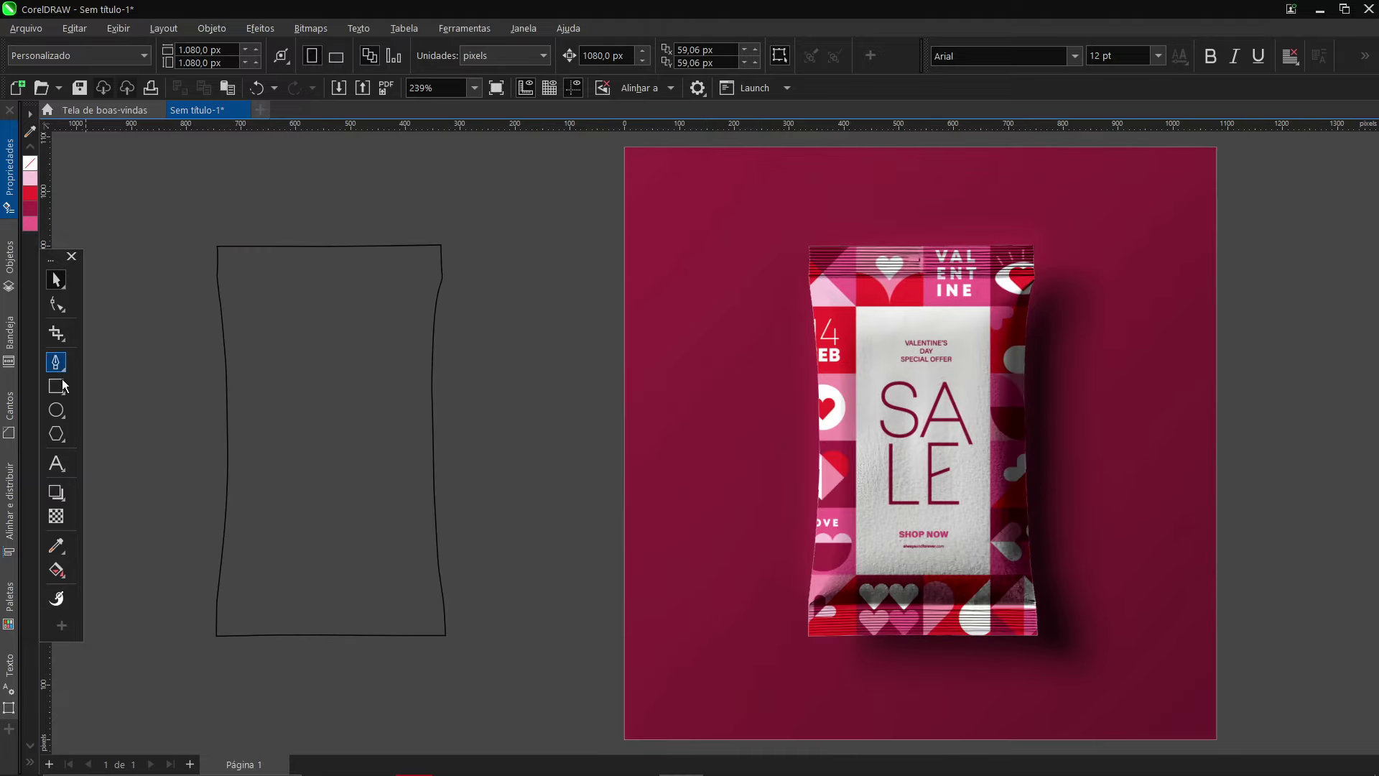
click(58, 387)
drag(625, 147, 1217, 740)
scroll(366, 411, down, 2)
scroll(717, 399, up, 1)
click(56, 279)
key(Tab)
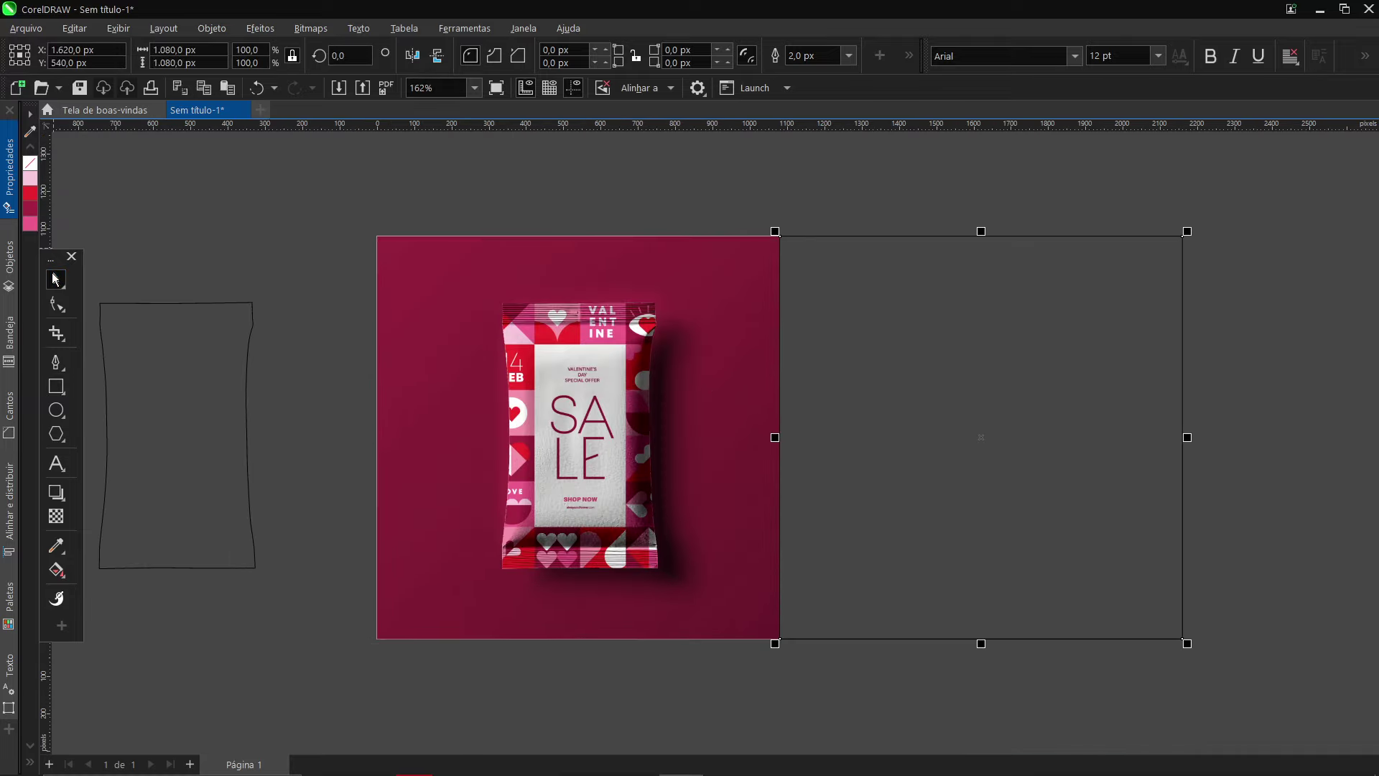
click(921, 211)
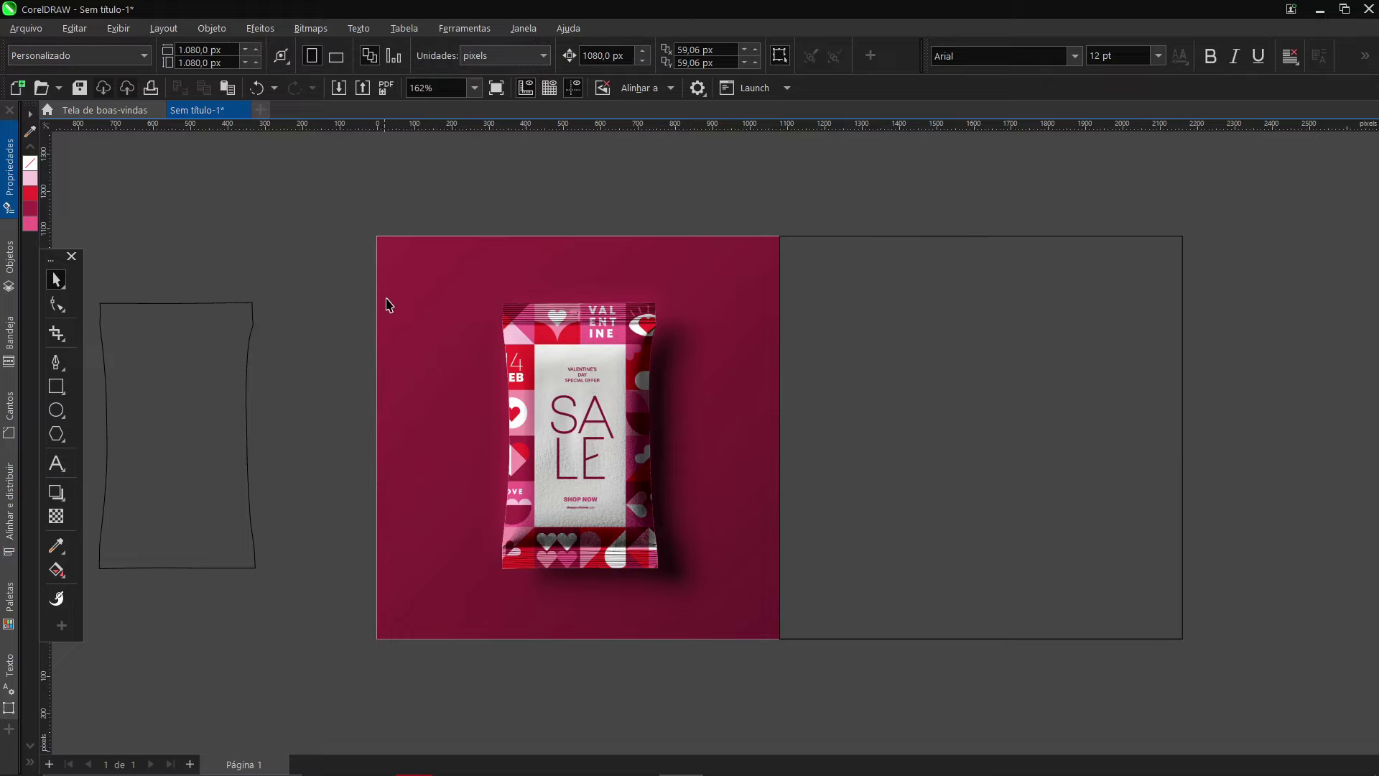
Try the red and pink #EF5A8E palette colours on the mockup's background square, and return it to burgundy #A71D40
click(400, 269)
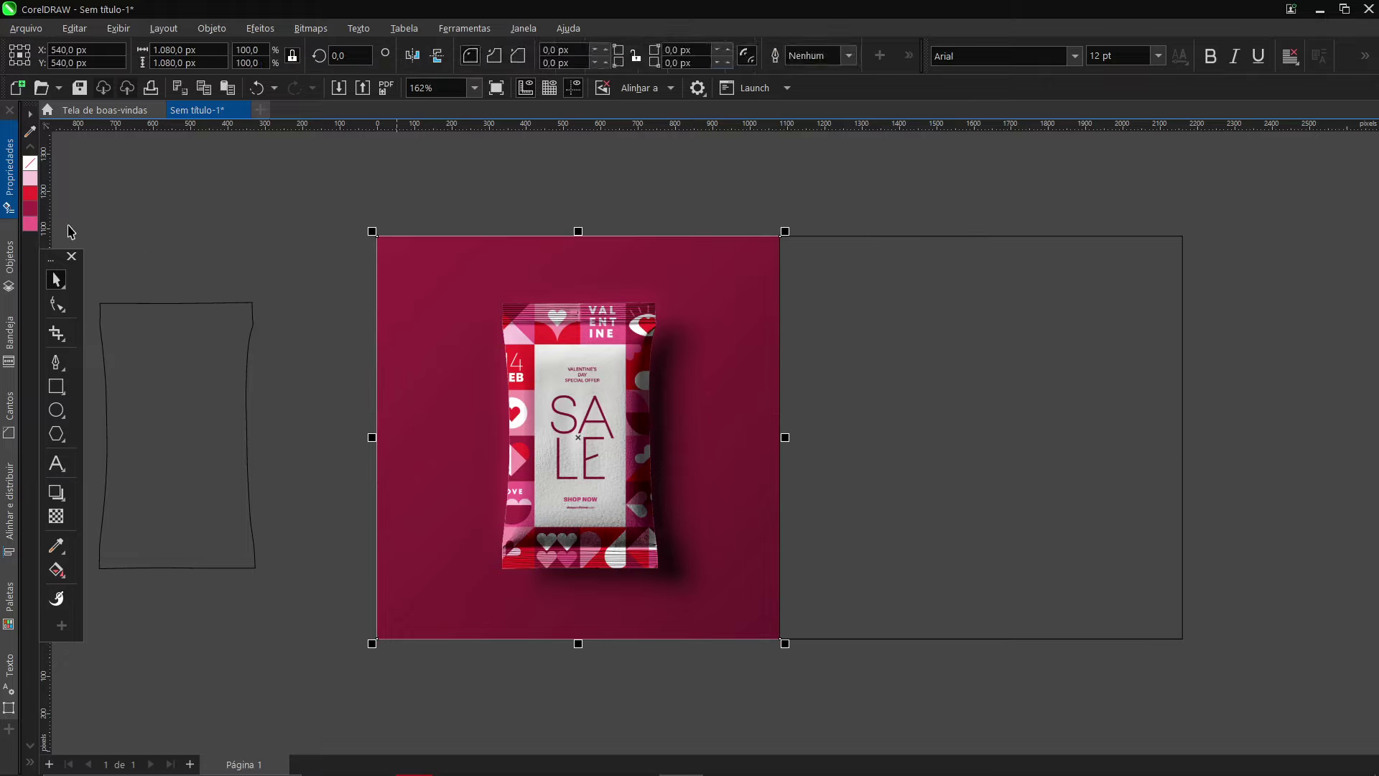
click(30, 194)
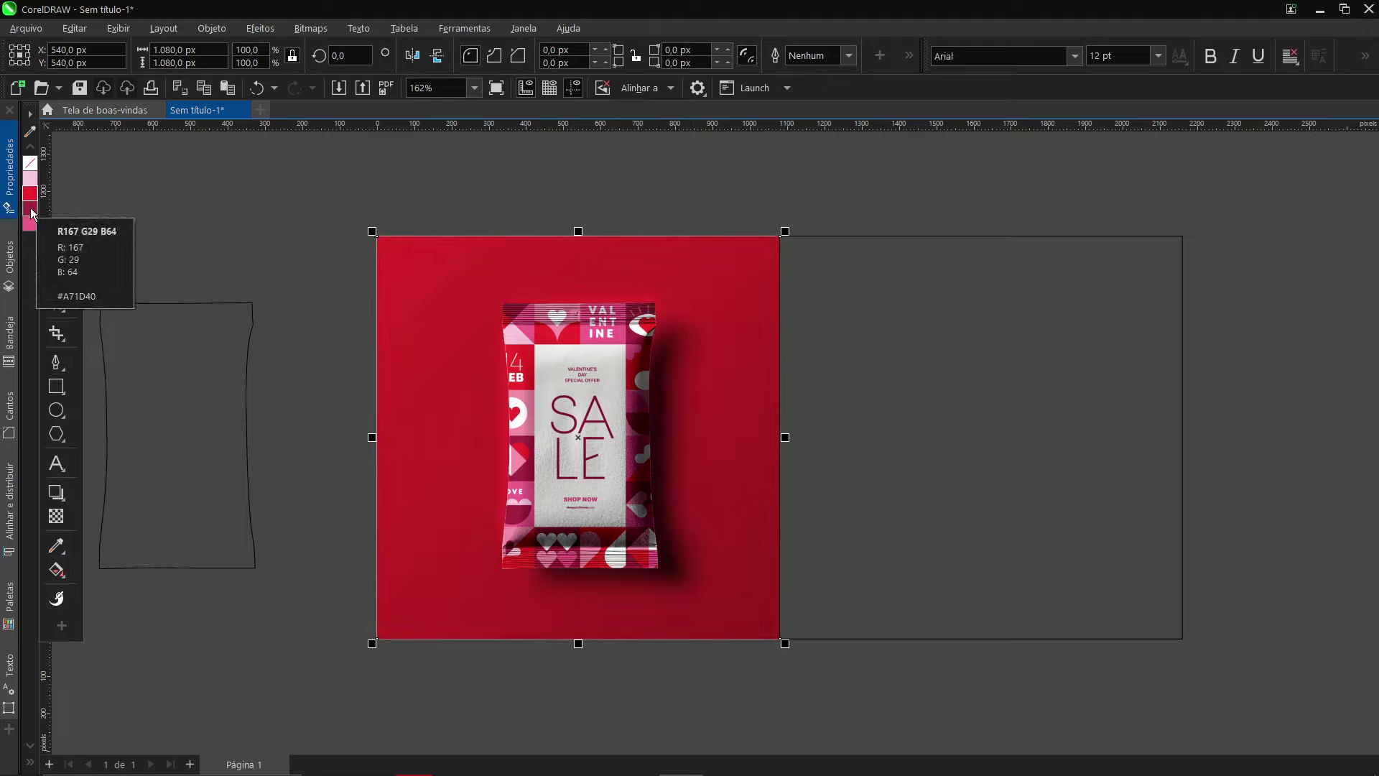
click(30, 209)
click(35, 227)
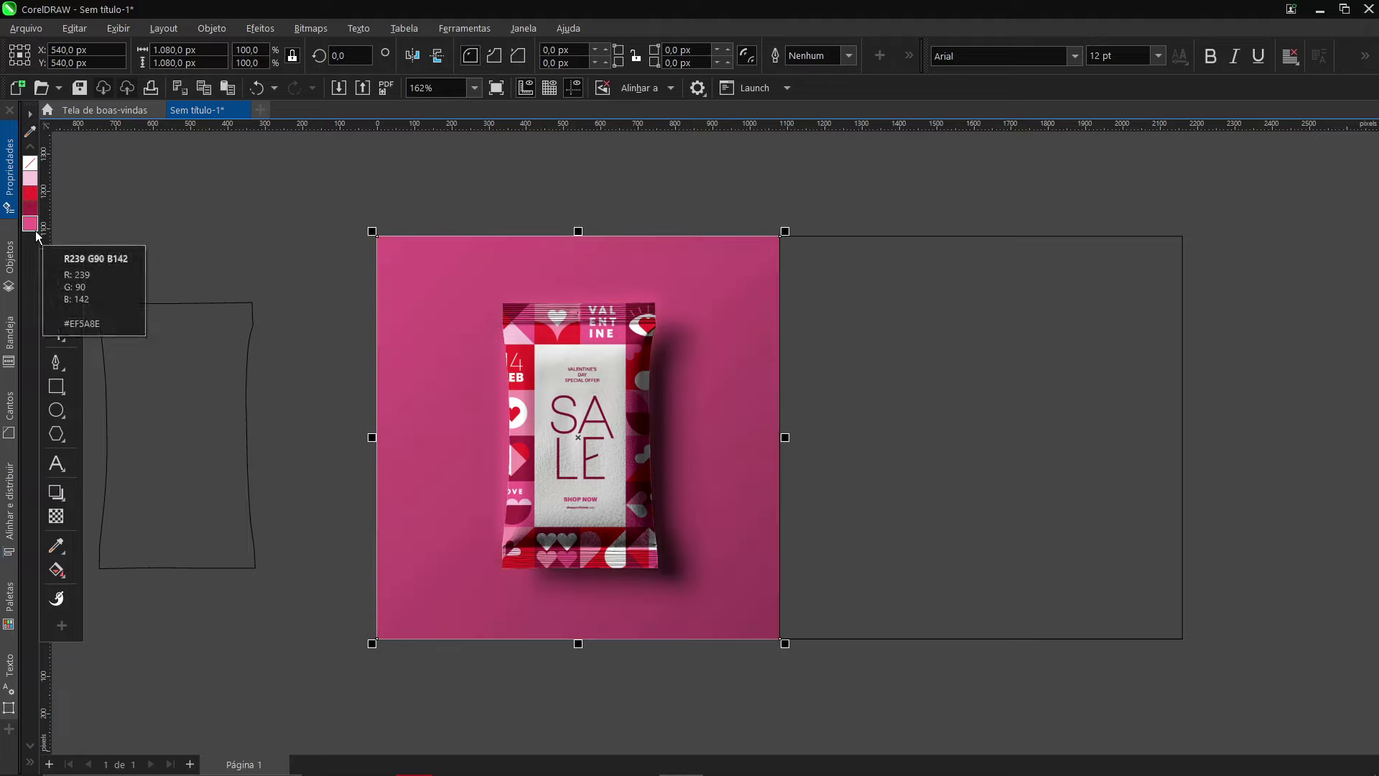
click(31, 196)
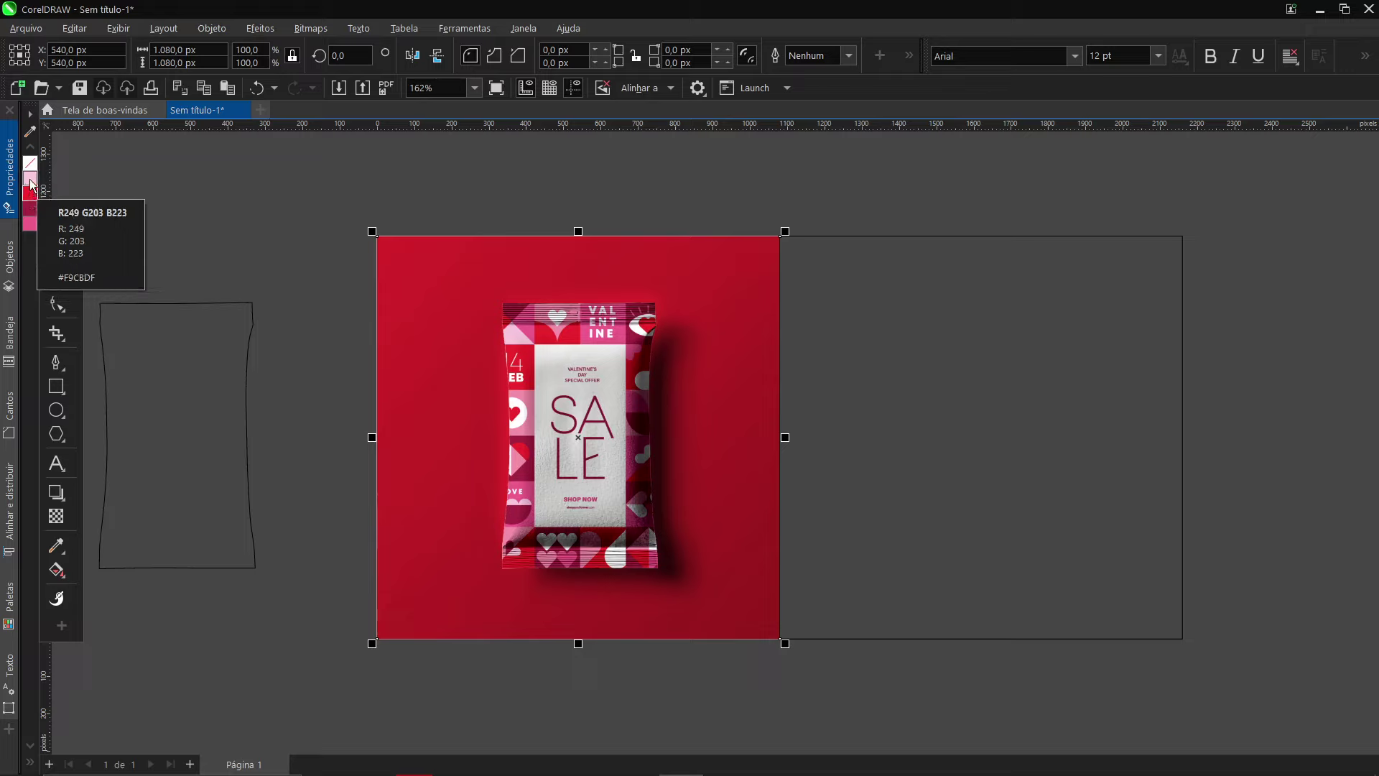
click(29, 209)
click(431, 194)
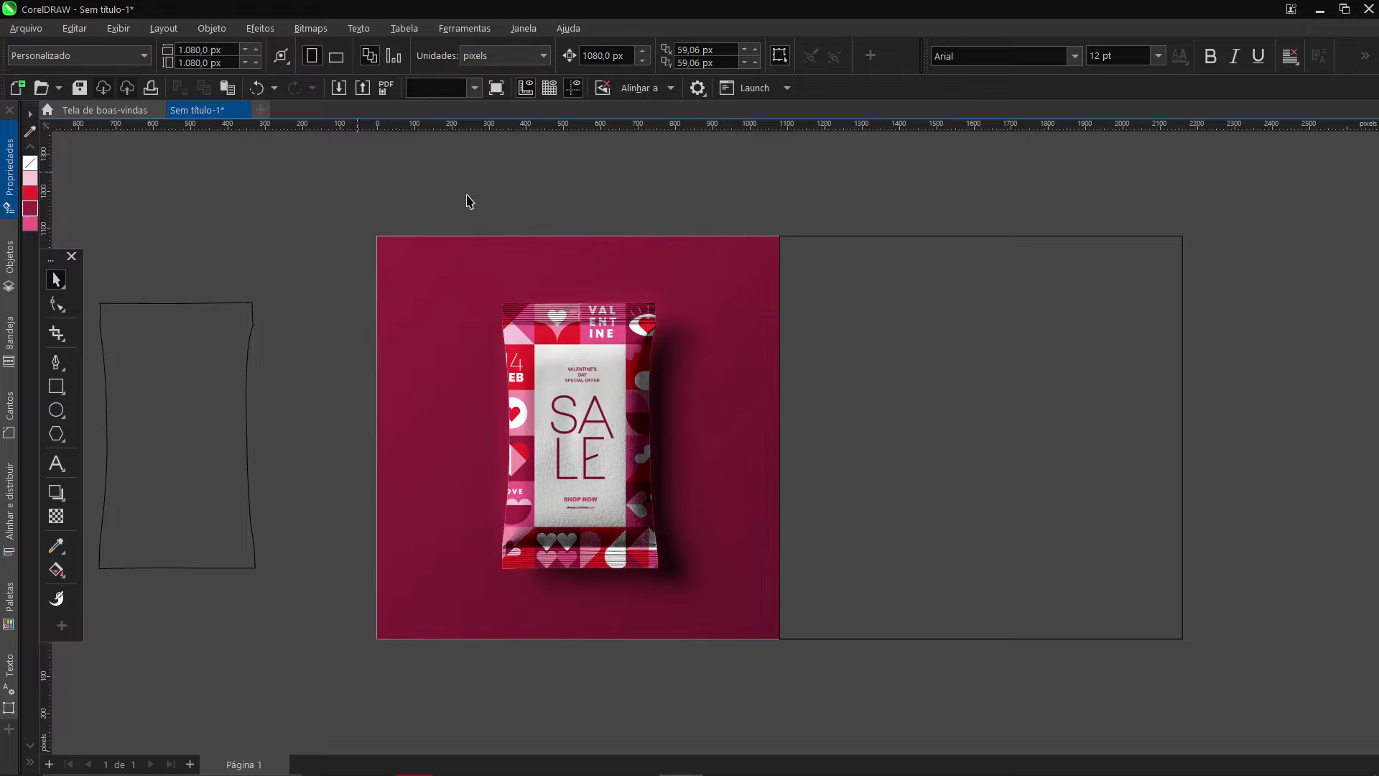
Draw both diagonals of the empty square with the Pen tool, from corner to opposite corner
click(147, 283)
click(58, 362)
click(780, 237)
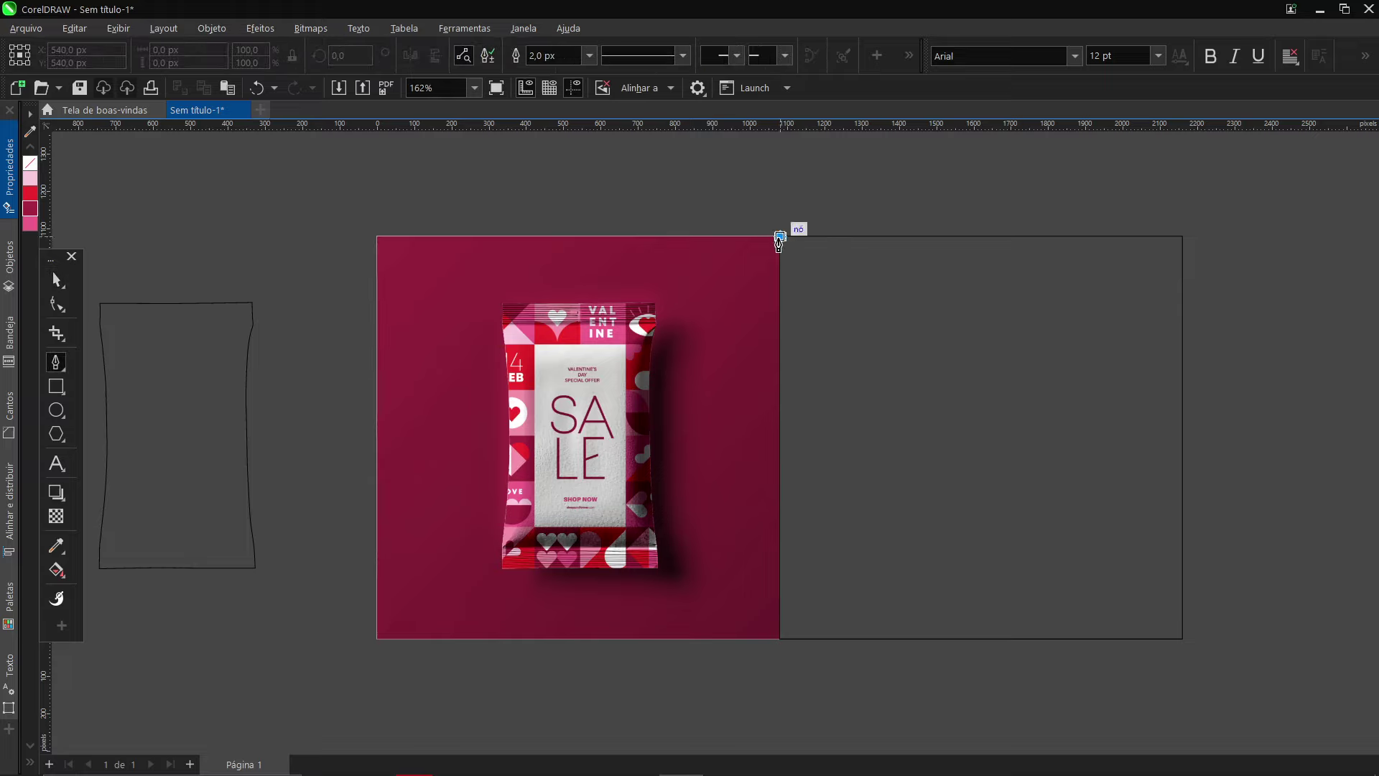
click(1182, 638)
double_click(784, 639)
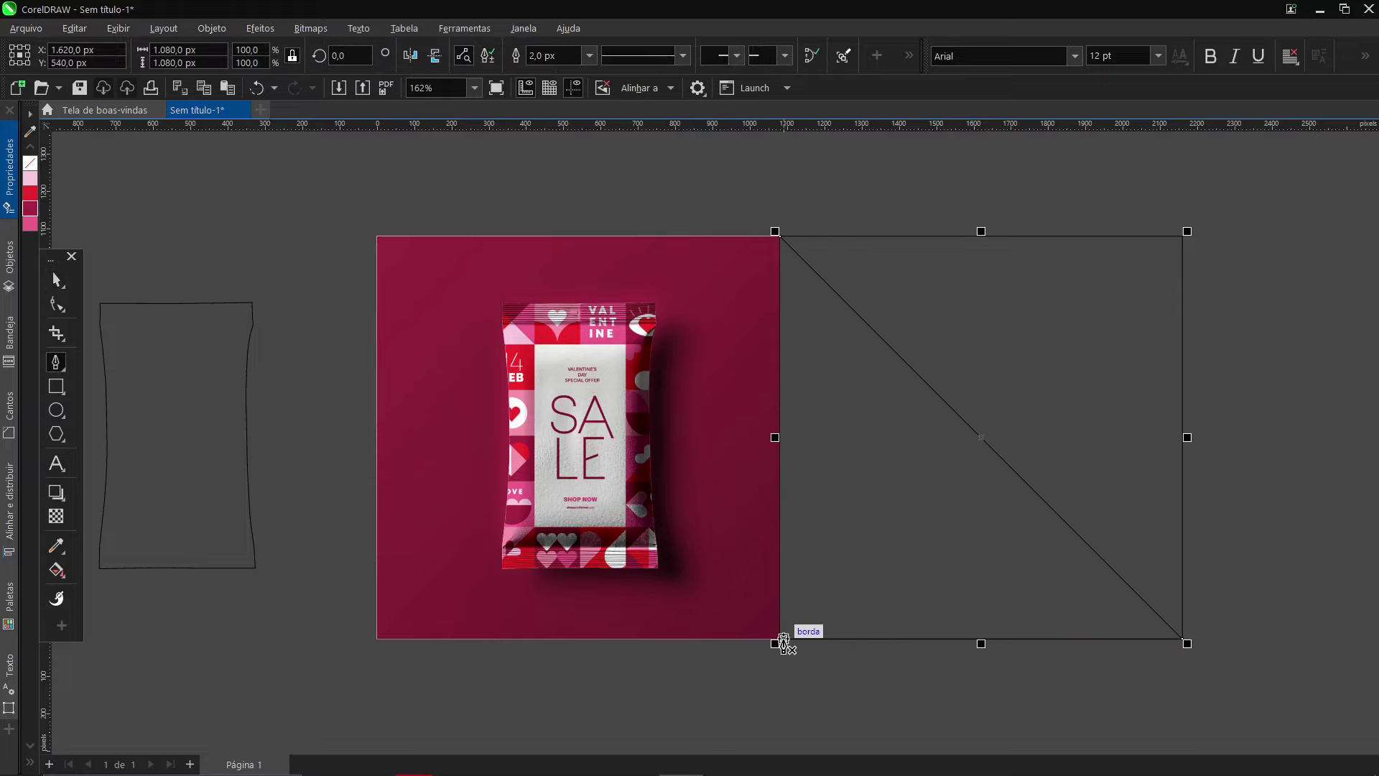
click(781, 639)
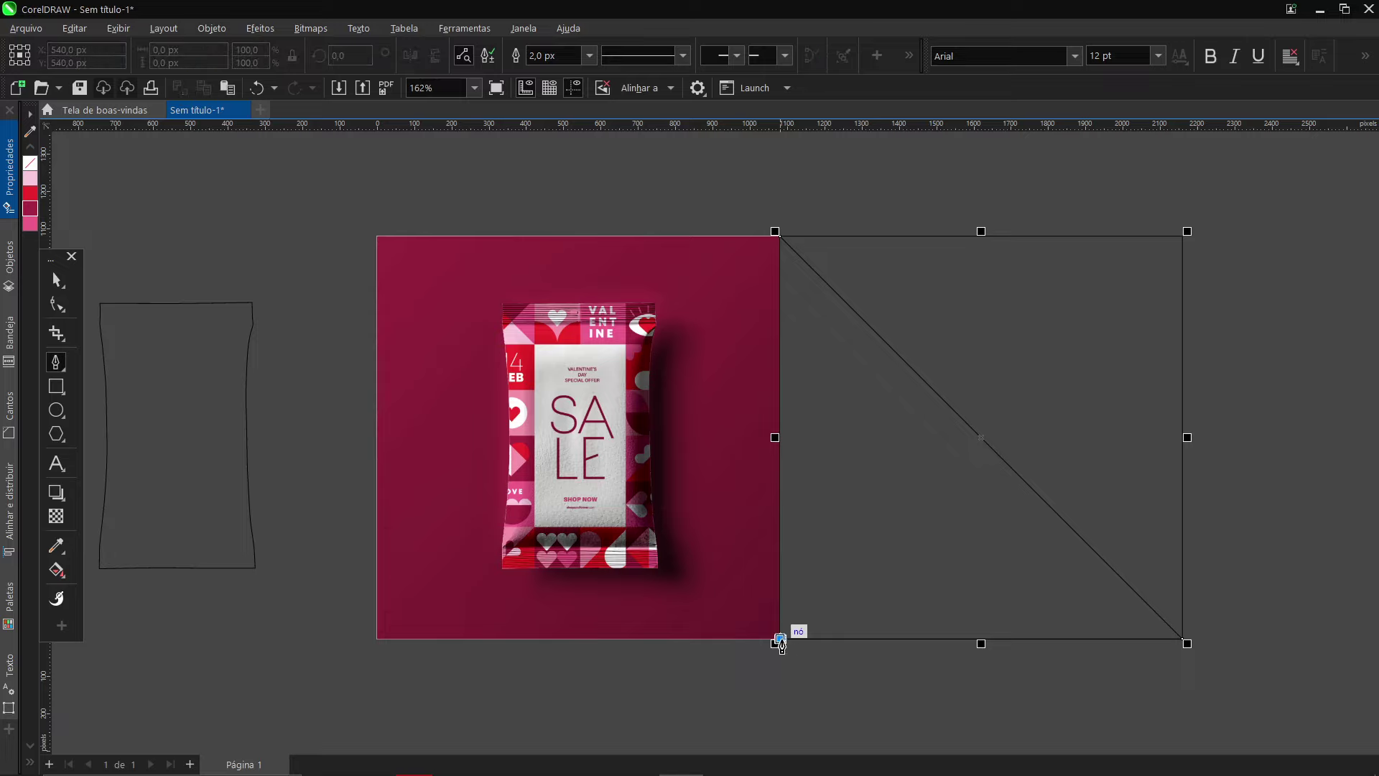
double_click(1183, 236)
key(space)
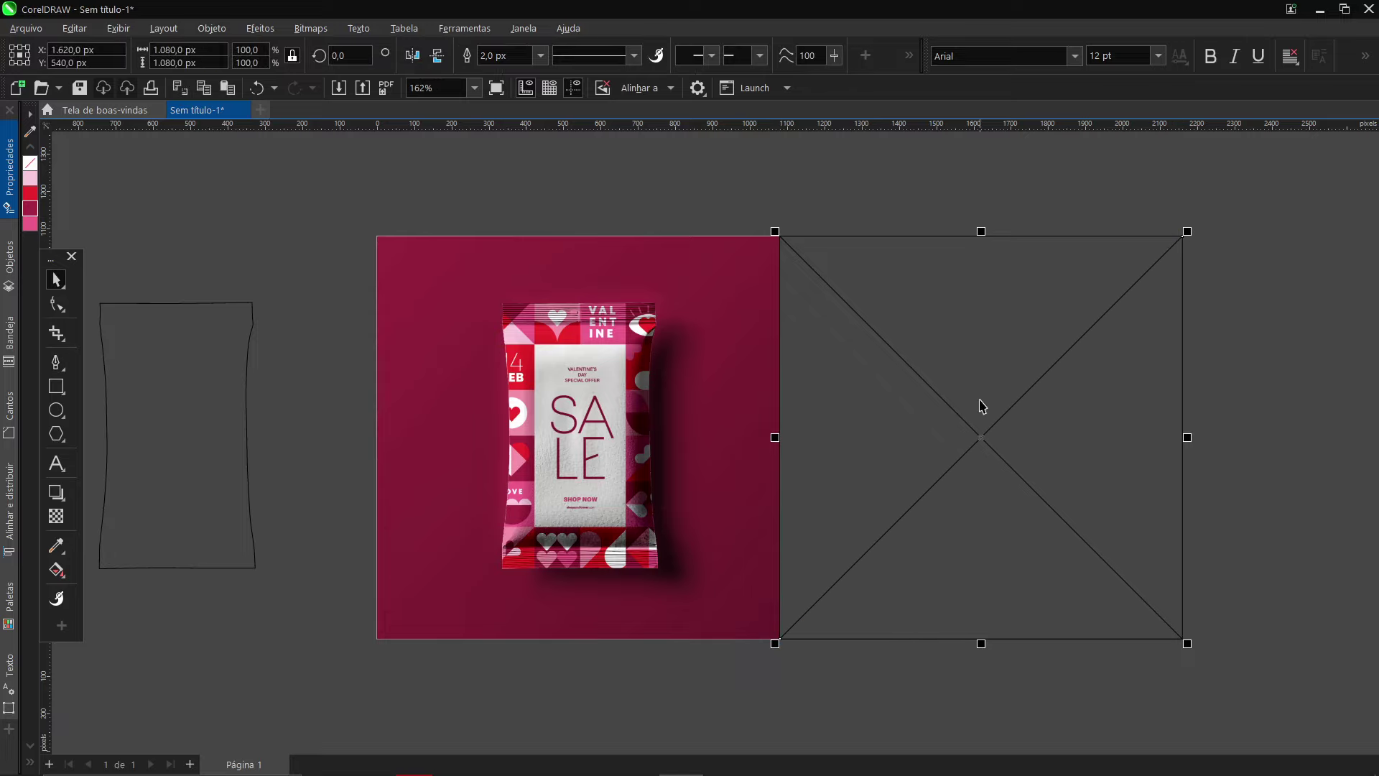
Fill the four triangles formed by the square's diagonals with green using Smart Fill (Preenchimento inteligente)
click(57, 571)
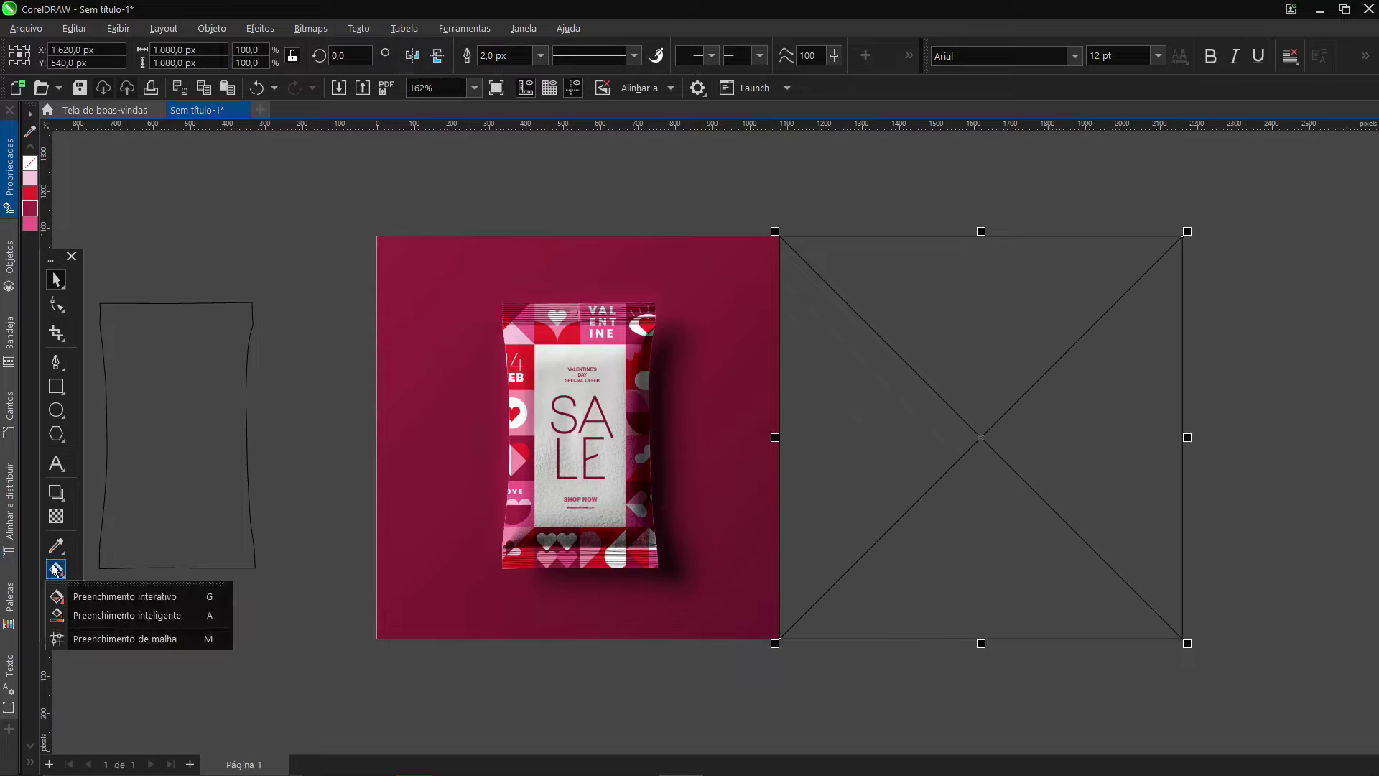
click(175, 616)
click(930, 311)
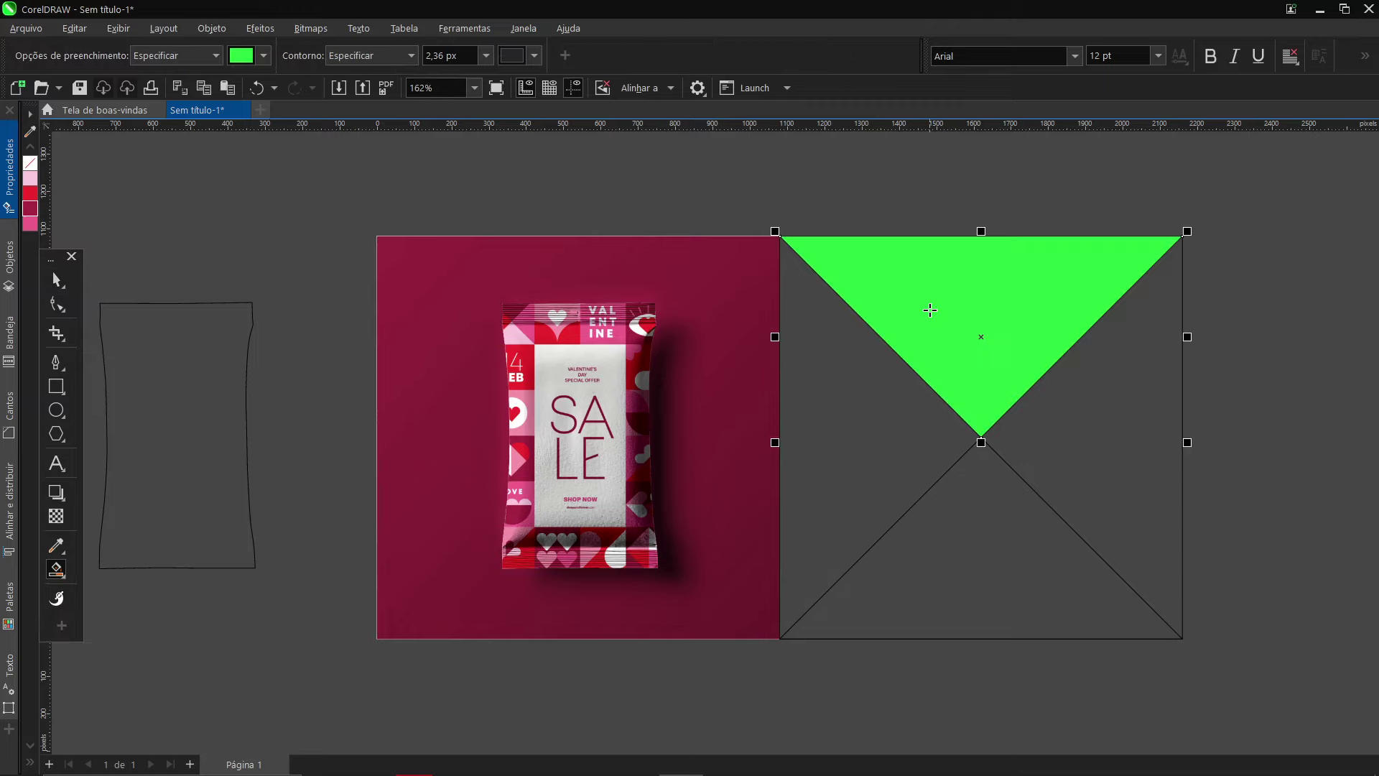
click(869, 410)
click(1011, 532)
click(1097, 444)
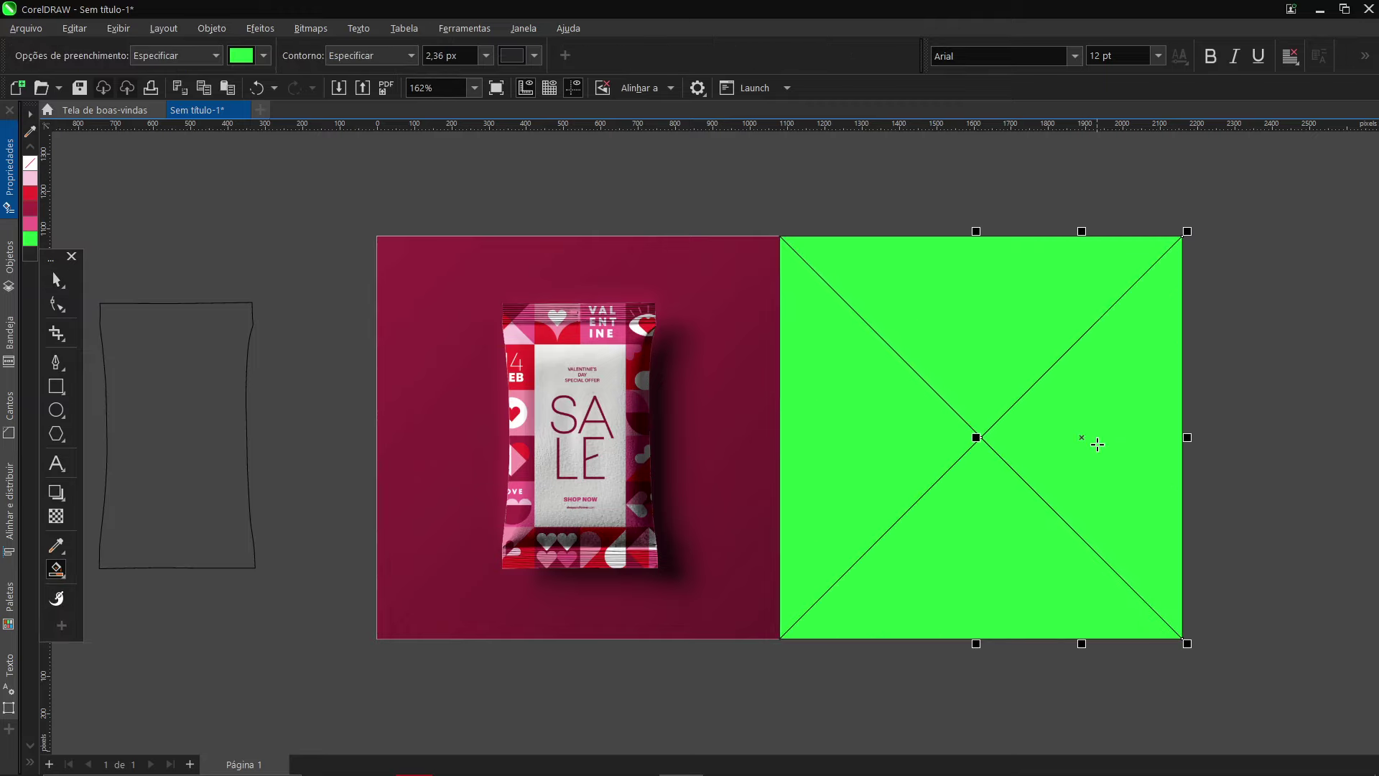
key(space)
Recolour the square's four triangles: burgundy at the top, red on the left, pale pink at the bottom and pink #EF5A8E on the right
click(931, 298)
click(29, 208)
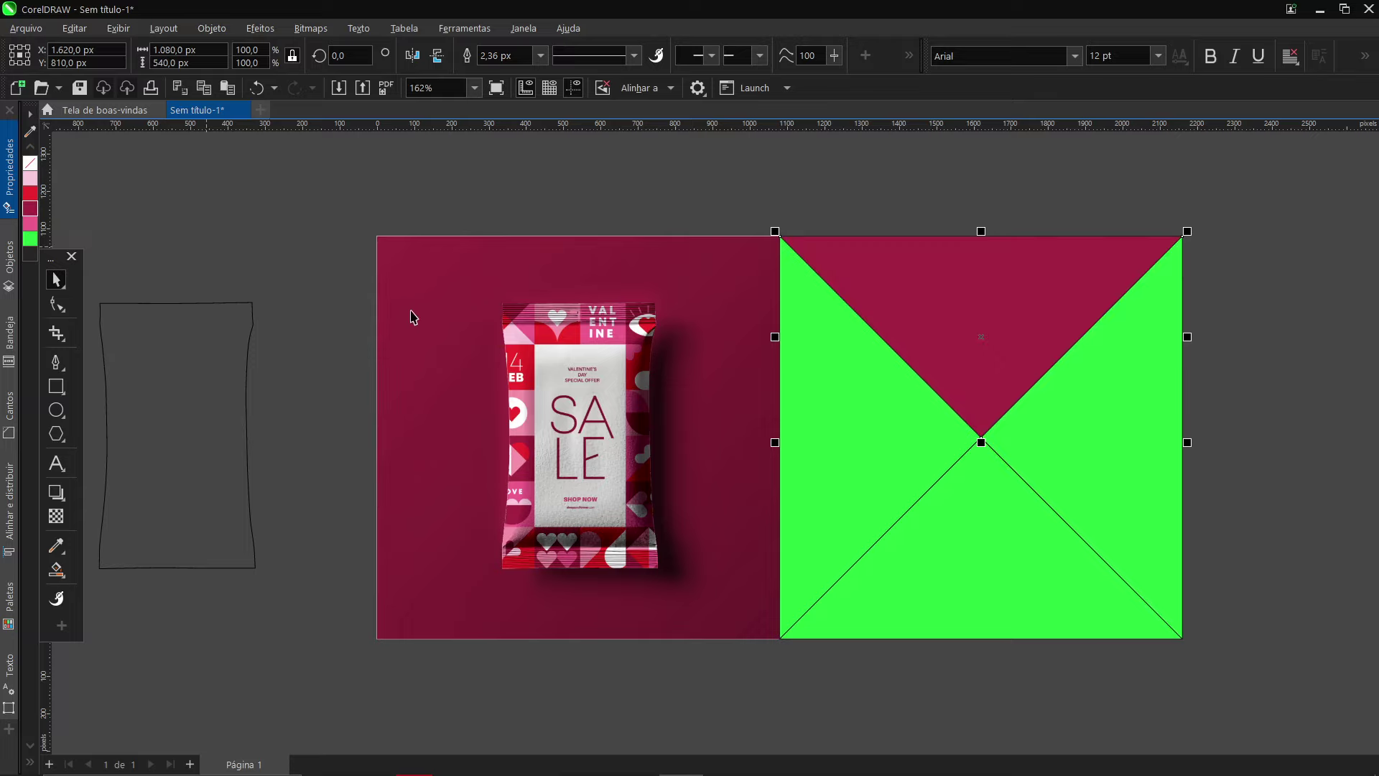
click(845, 430)
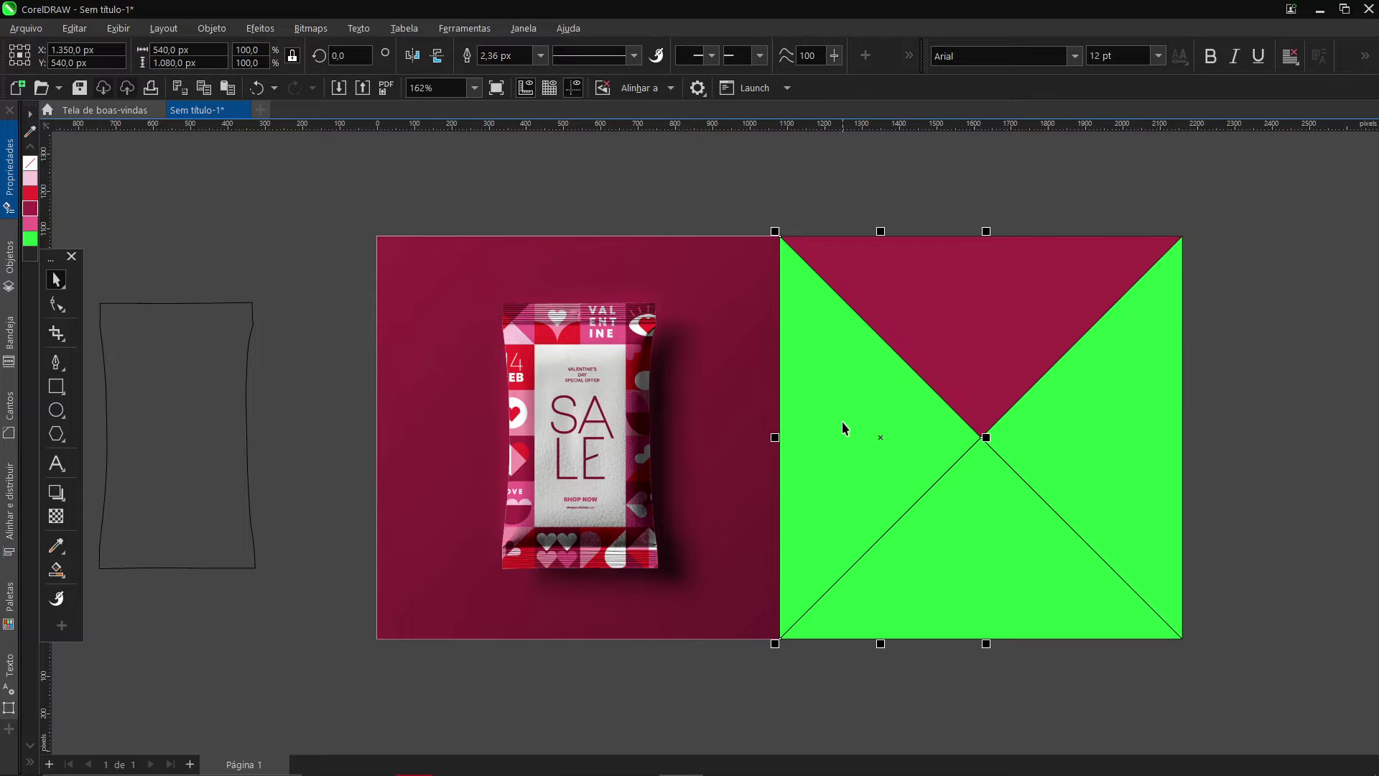
click(29, 201)
click(963, 536)
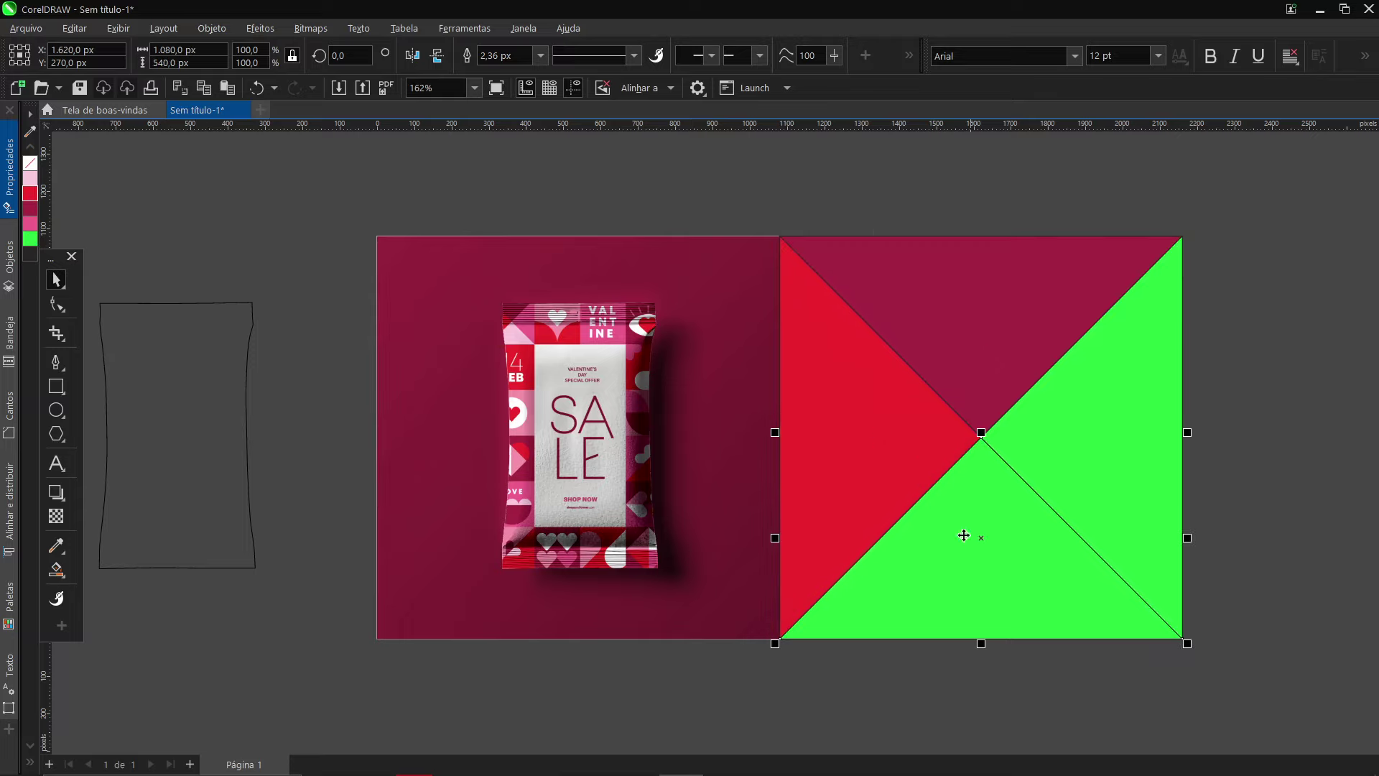
click(30, 226)
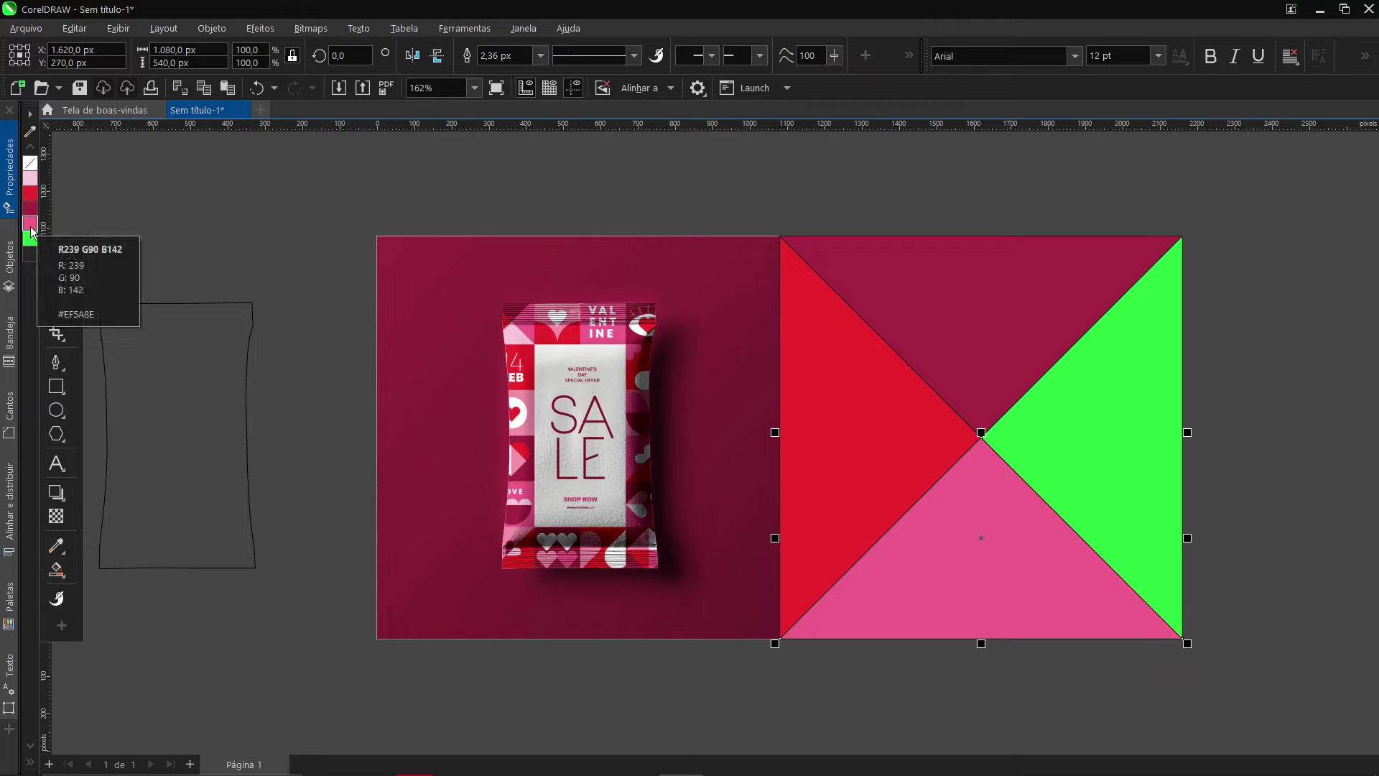
click(29, 178)
click(1037, 436)
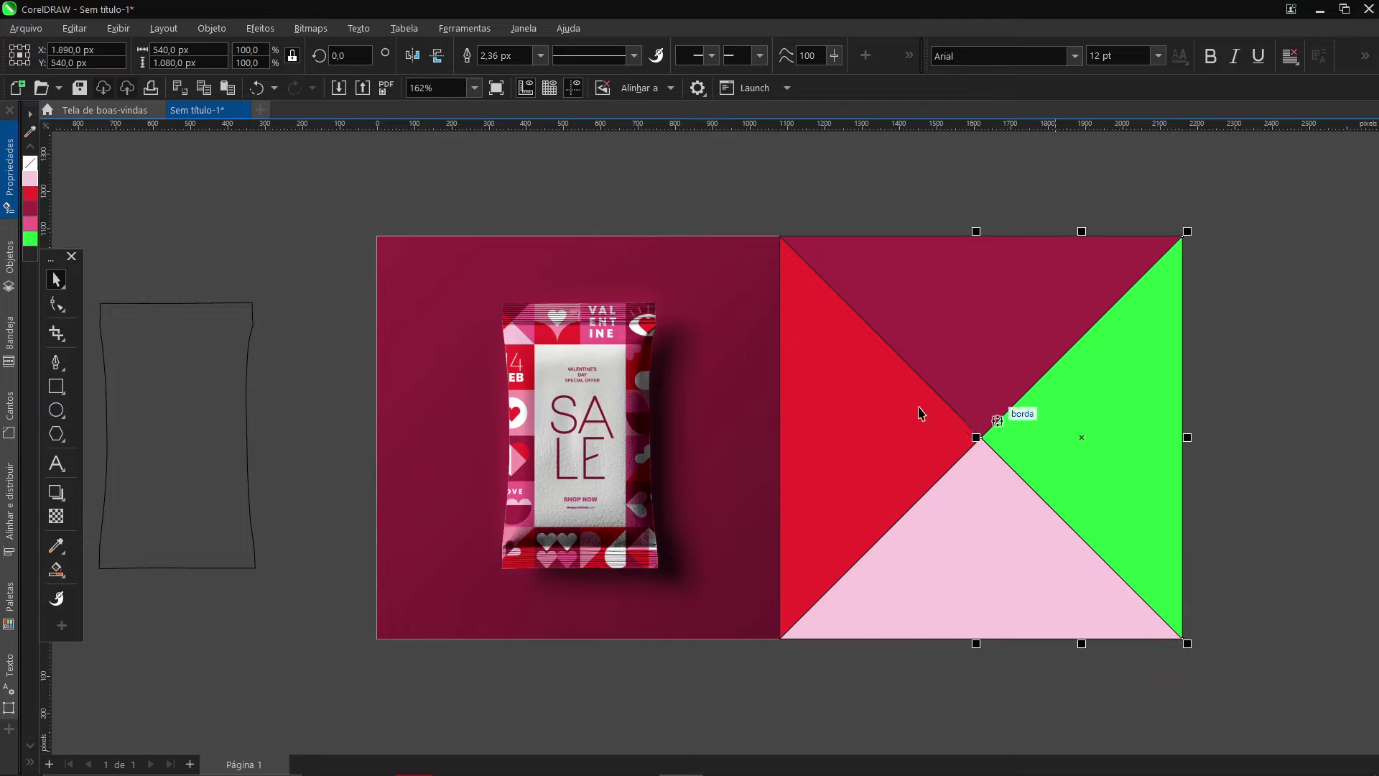
click(30, 224)
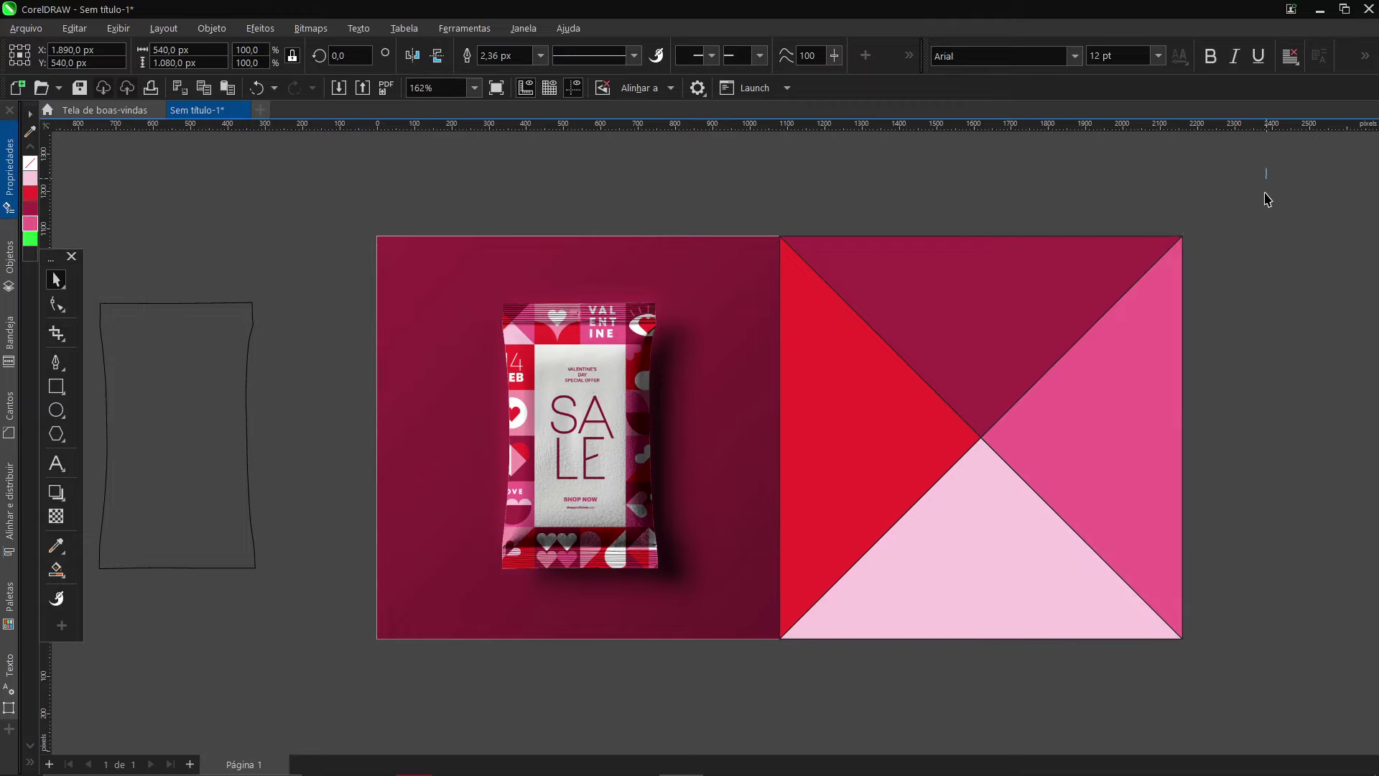
Remove the outlines of all four triangles, group them and centre the group on the page
drag(1266, 169, 764, 676)
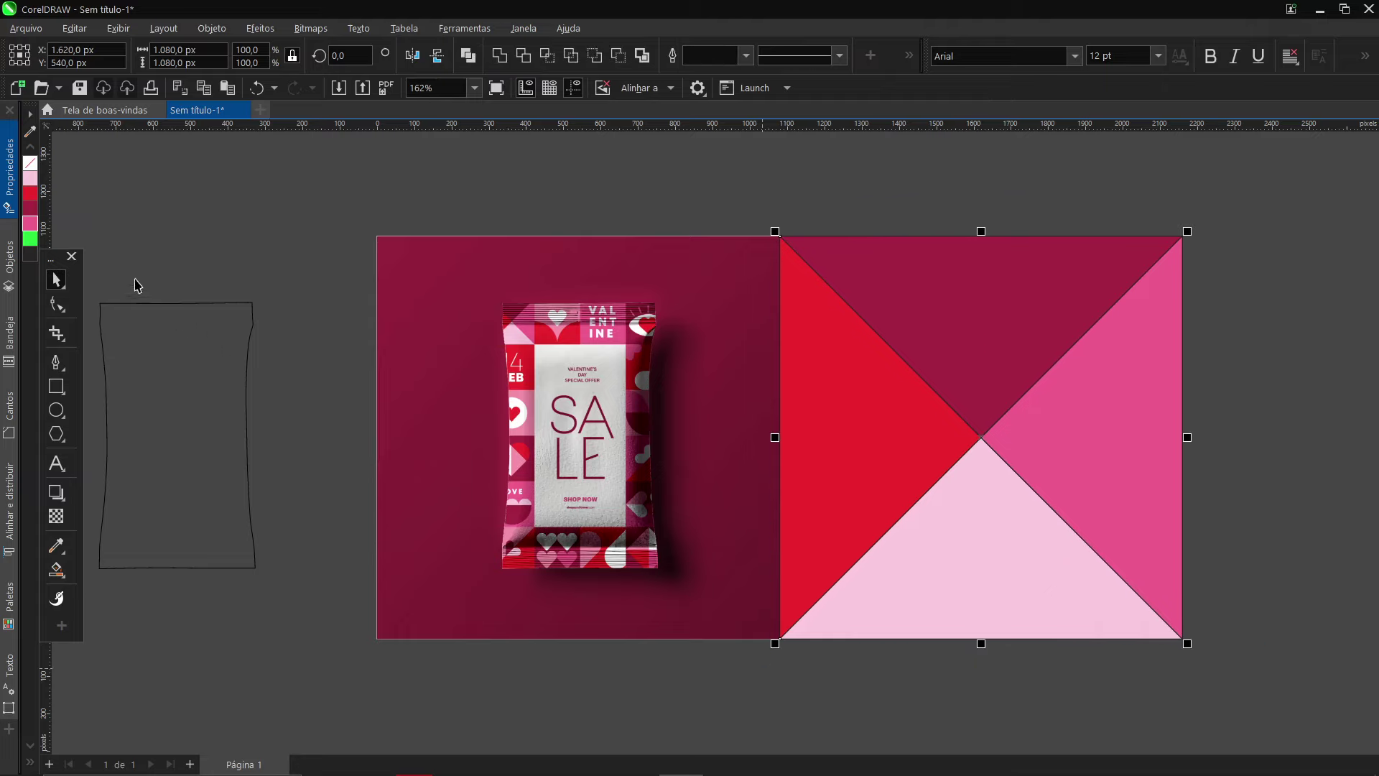
right_click(31, 165)
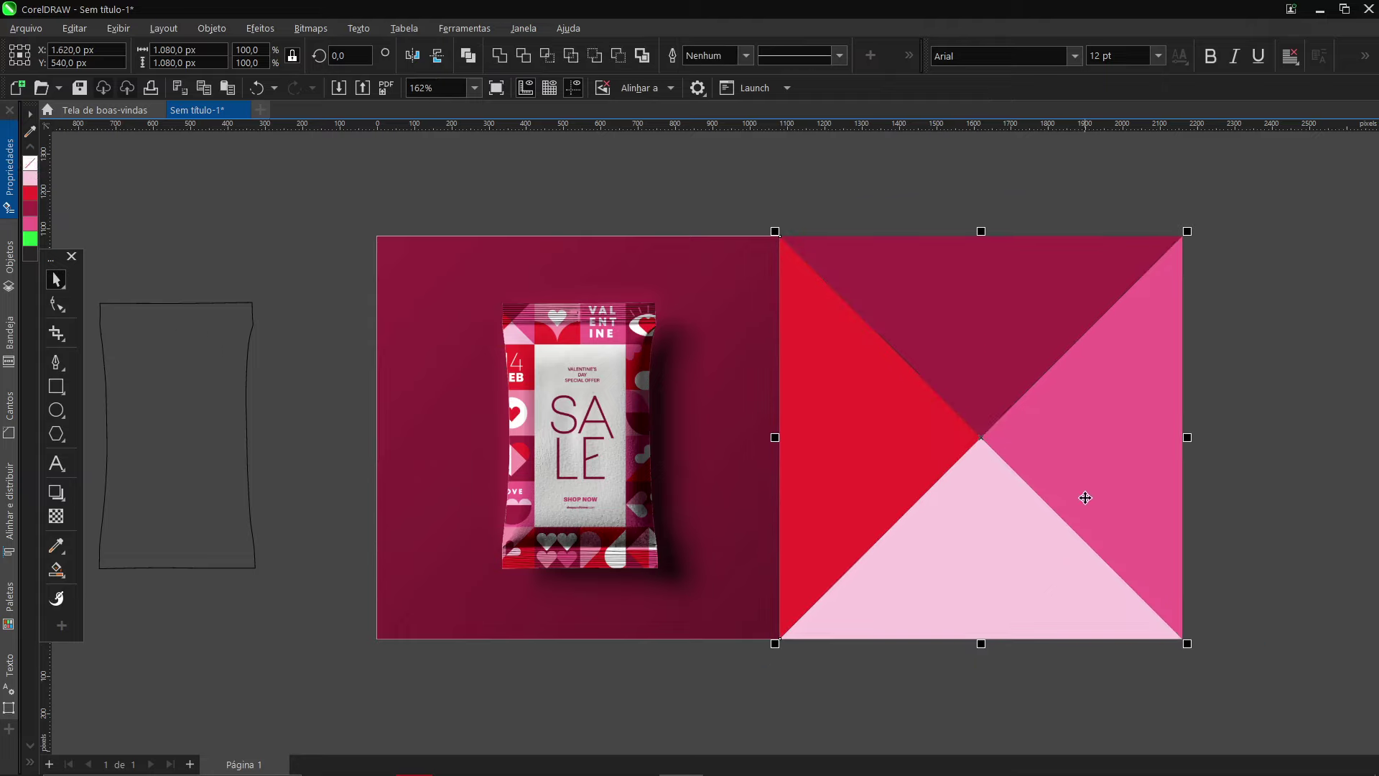
key(ctrl+g)
key(p)
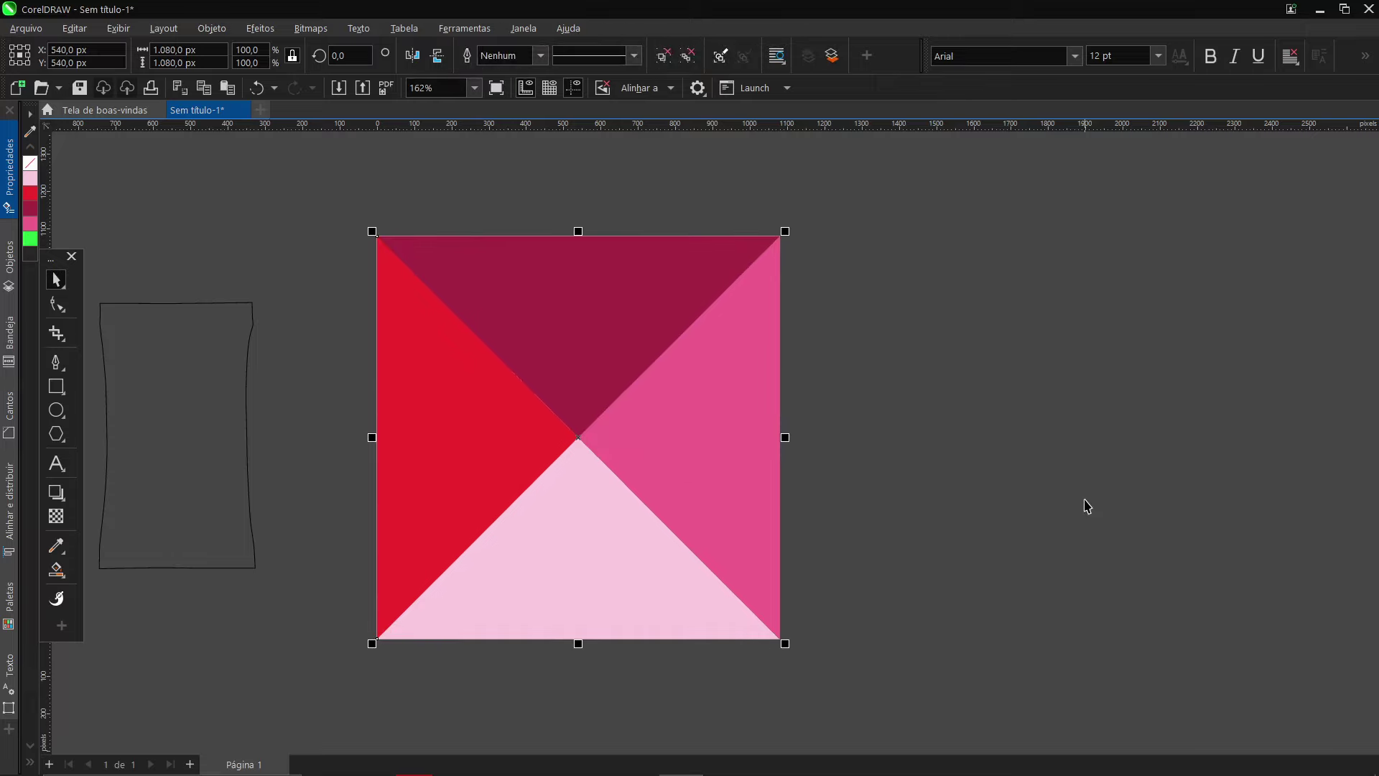
Send the triangle group to the back of the page (Para Trás da Página), behind the package and its shadows
right_click(625, 421)
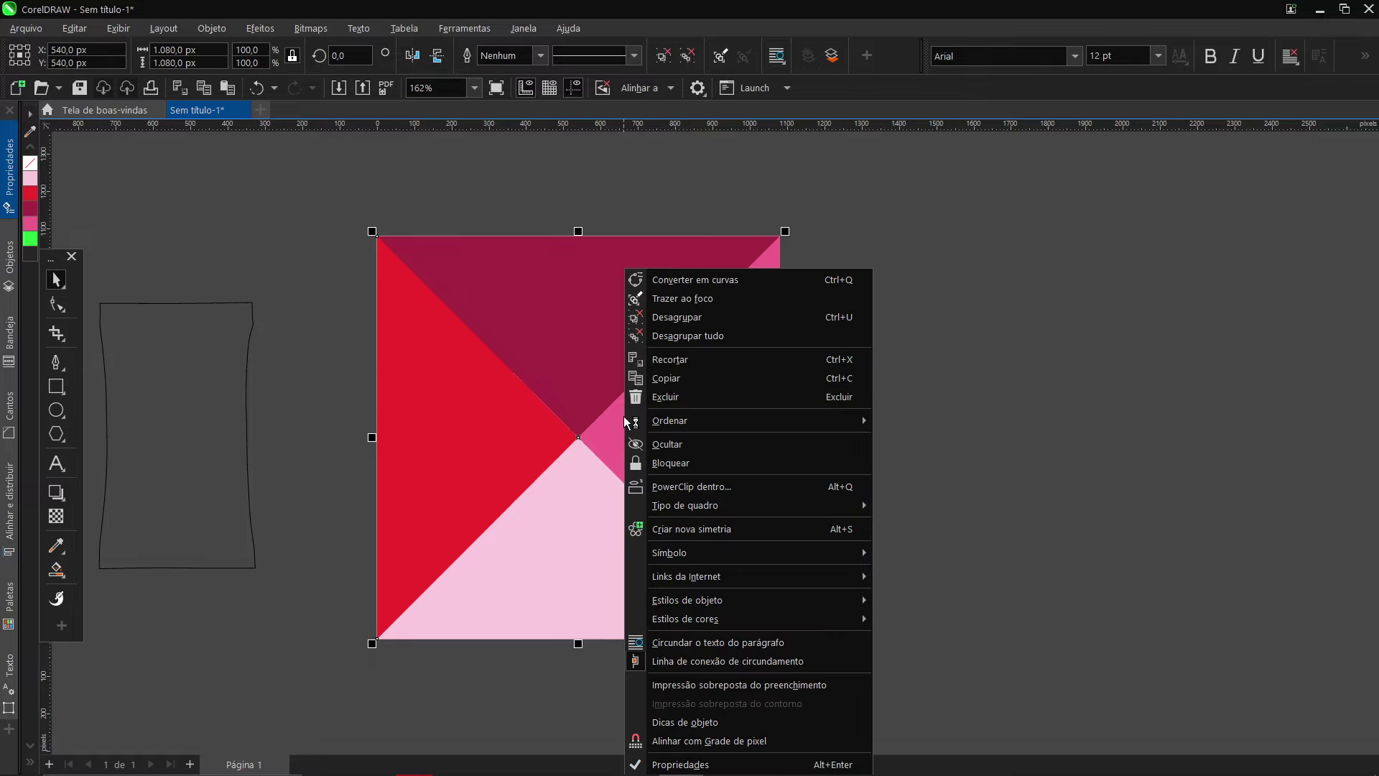
mouse_move(694, 419)
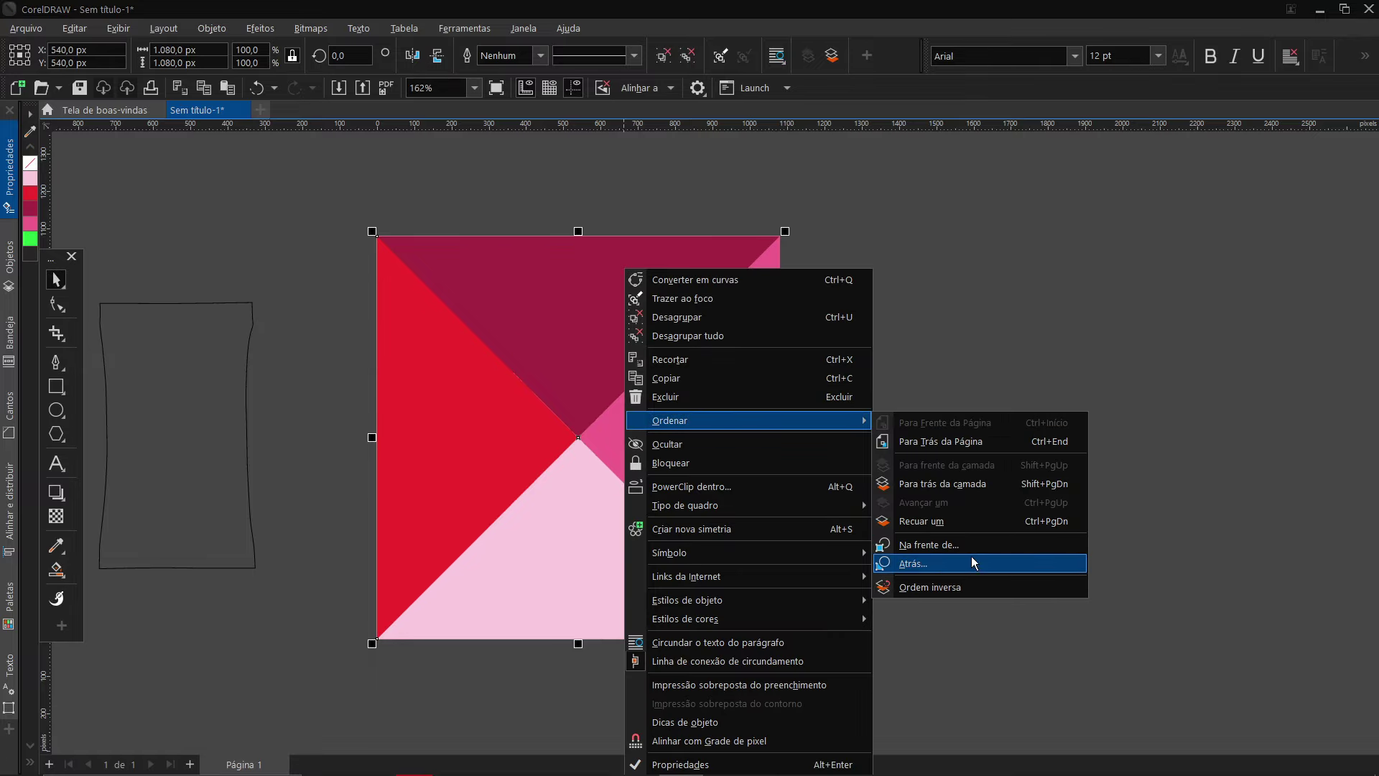
click(941, 441)
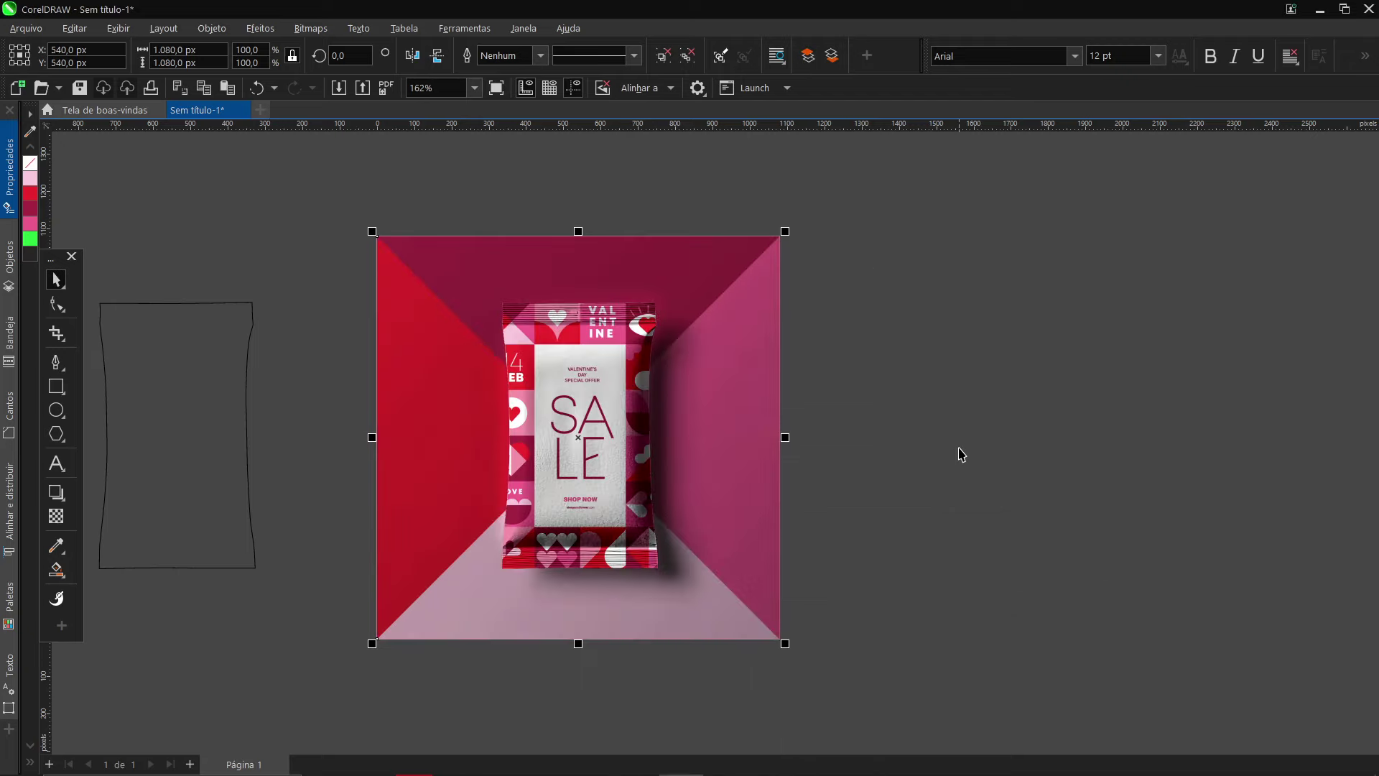
Add a page-sized 1080 × 1080 px rectangle around the mockup and give it a pale pink outline
click(225, 449)
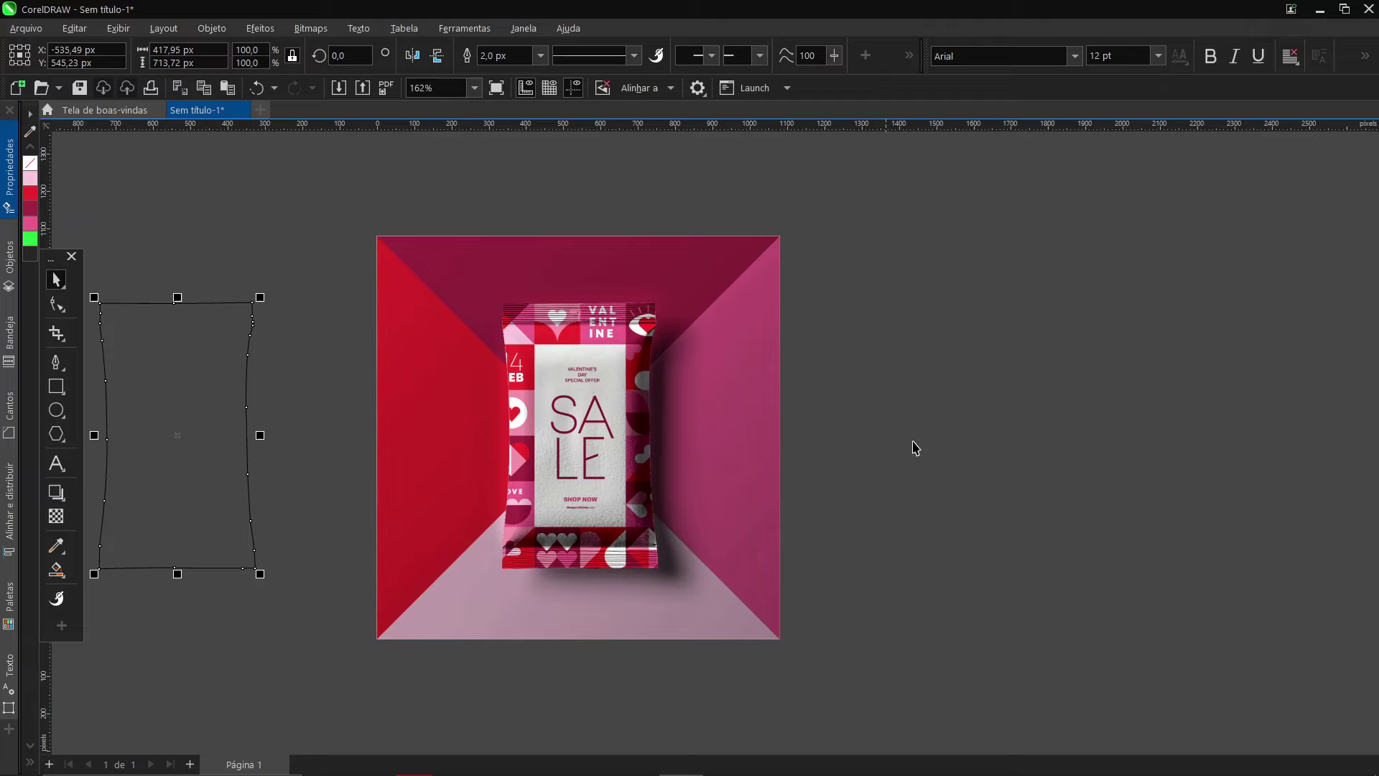
scroll(916, 447, up, 2)
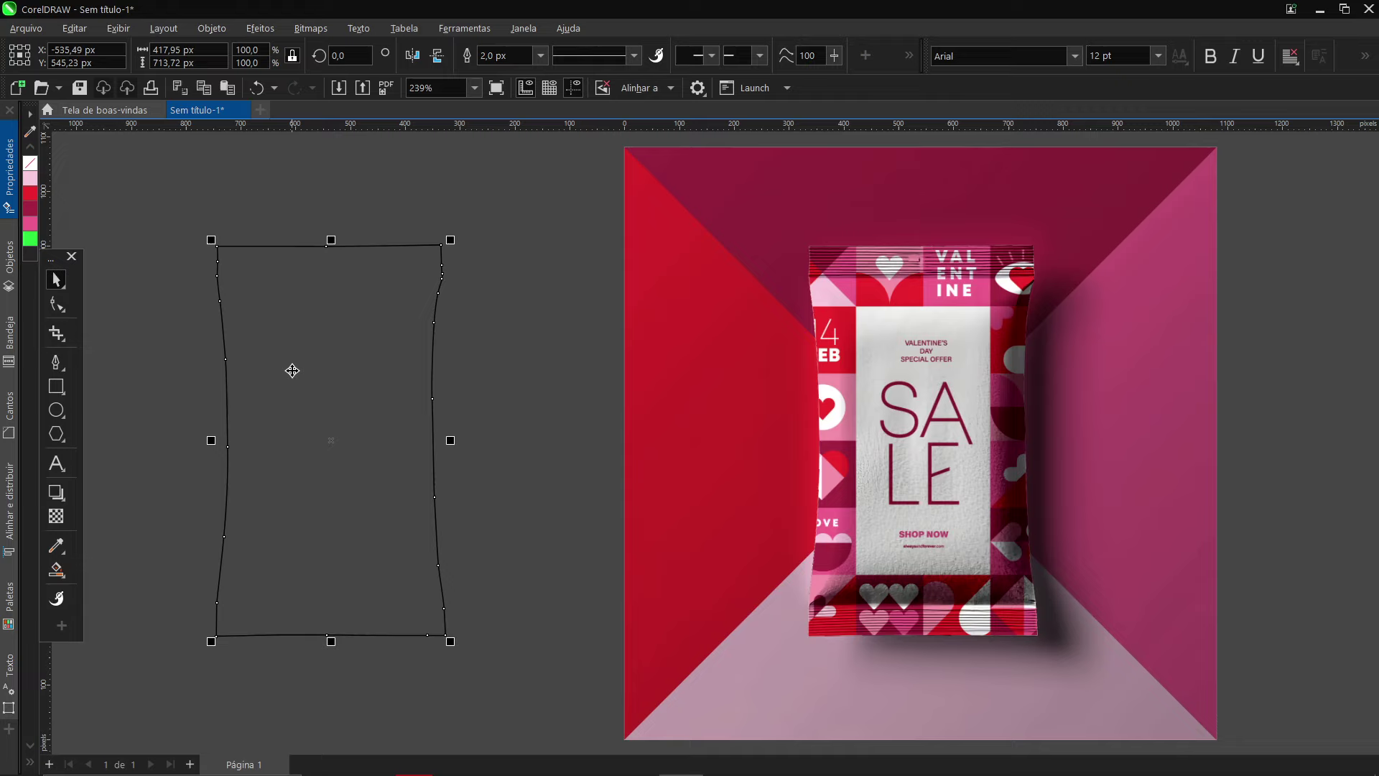
click(495, 286)
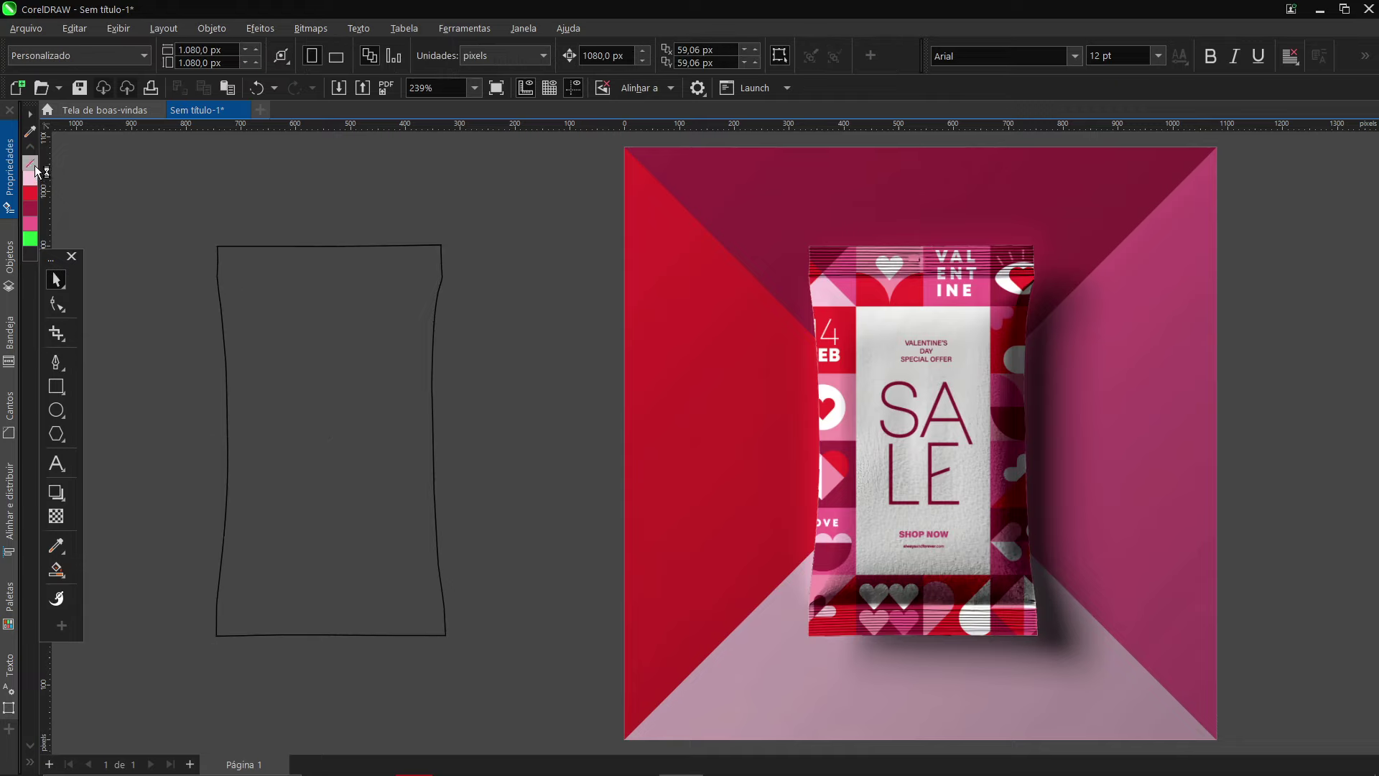
double_click(56, 386)
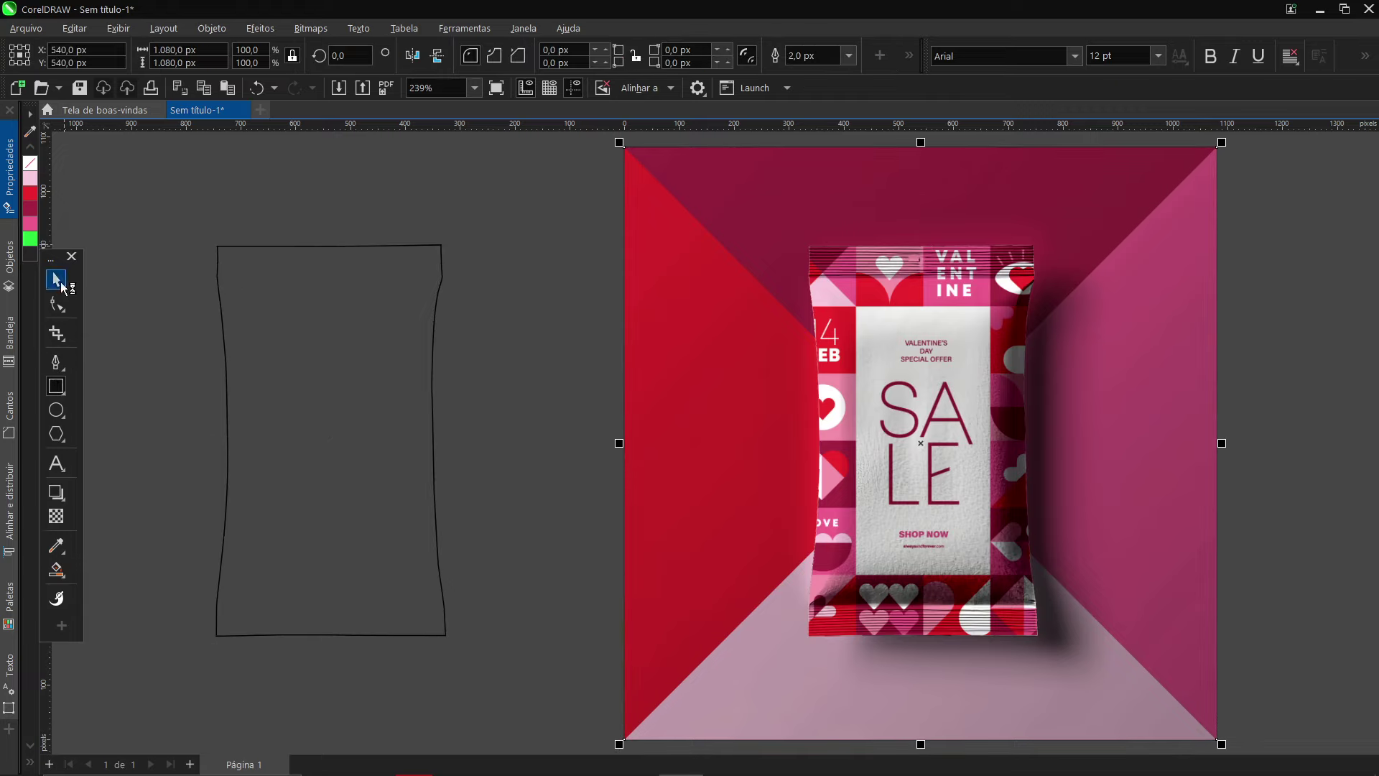
click(57, 279)
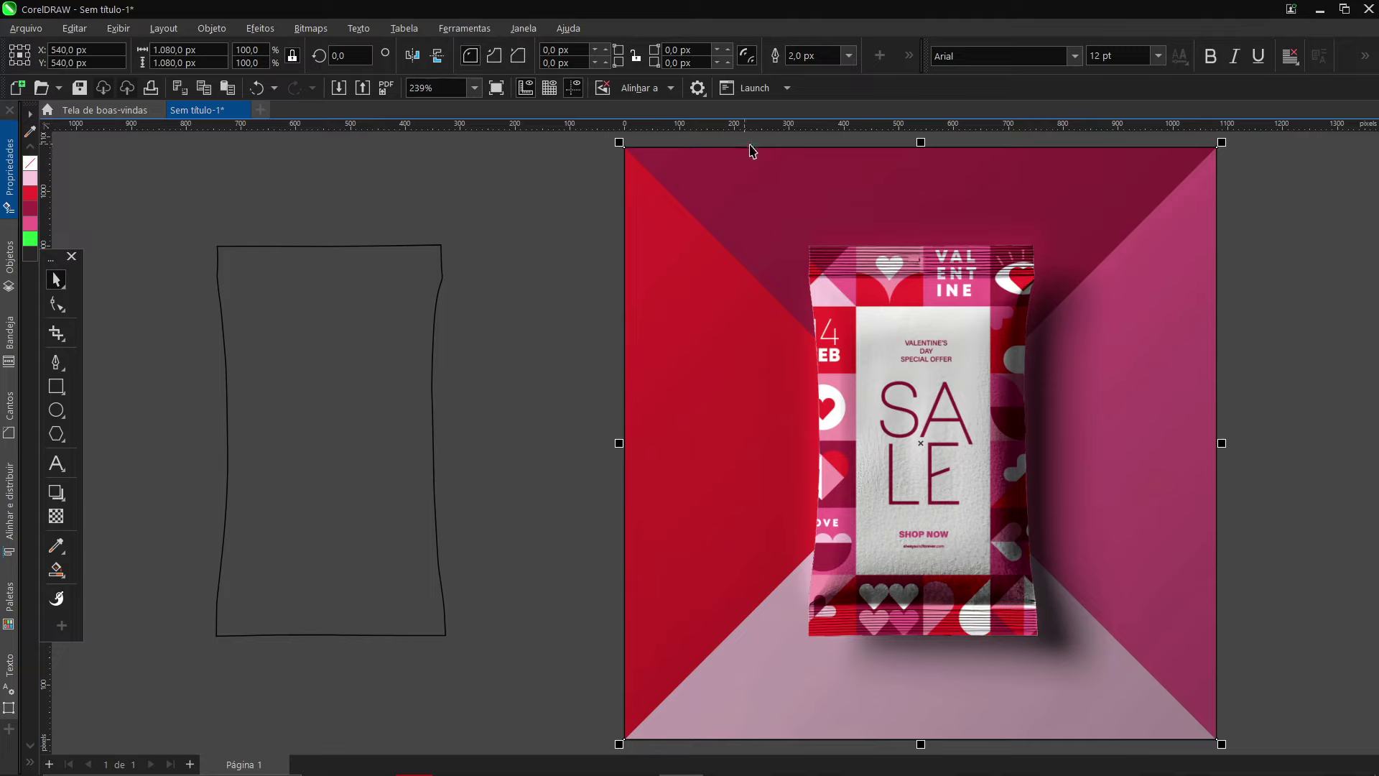
right_click(34, 179)
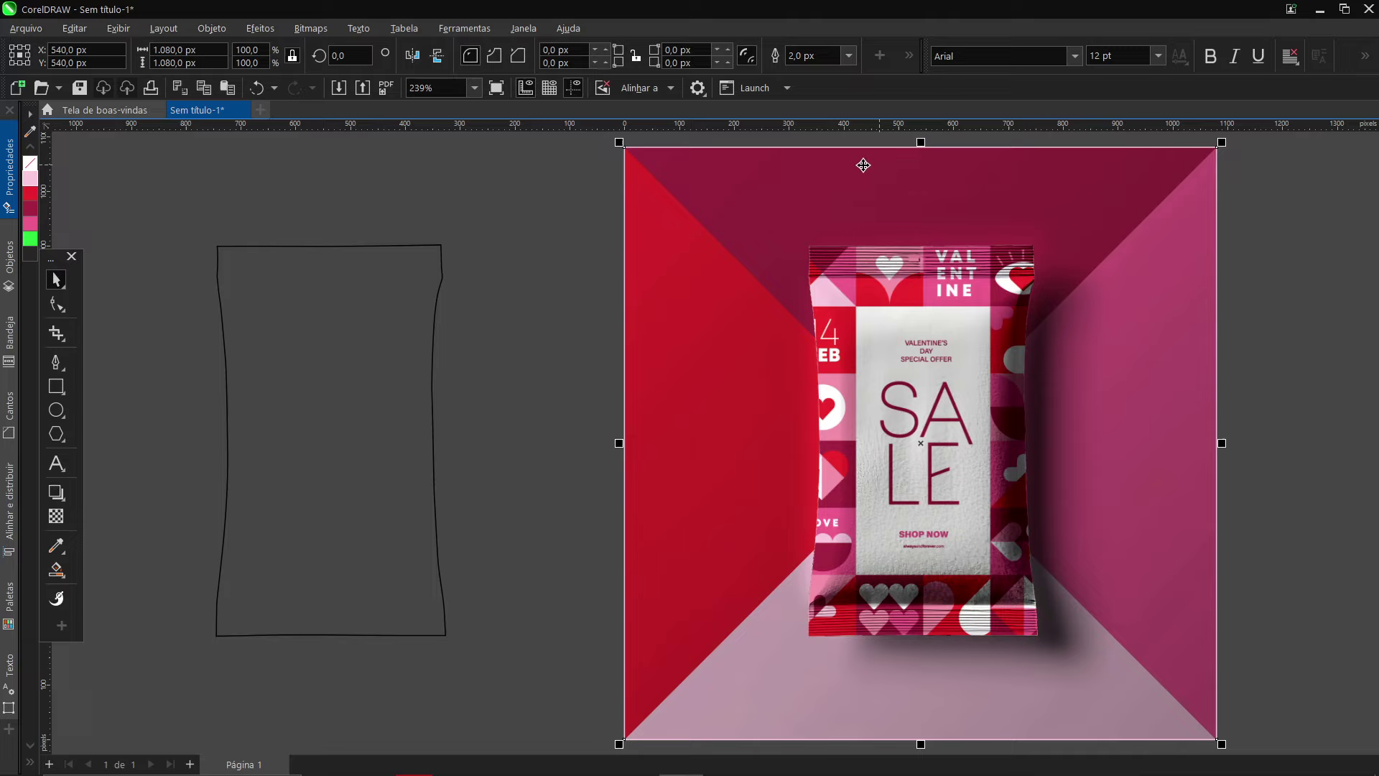
Move the empty package outline 1080 px right onto the package, and place the mockup artwork inside the page-sized rectangle as a PowerClip
click(392, 346)
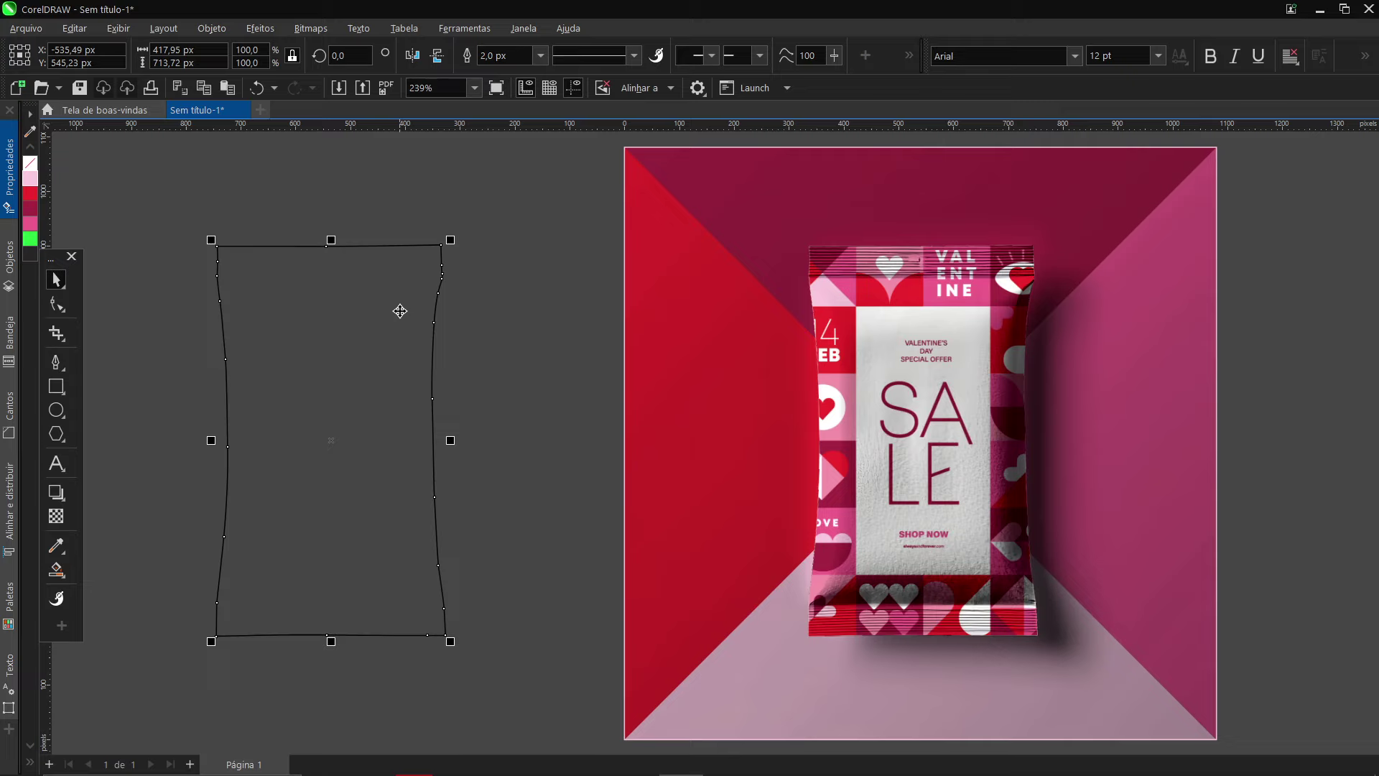
key(ctrl+z)
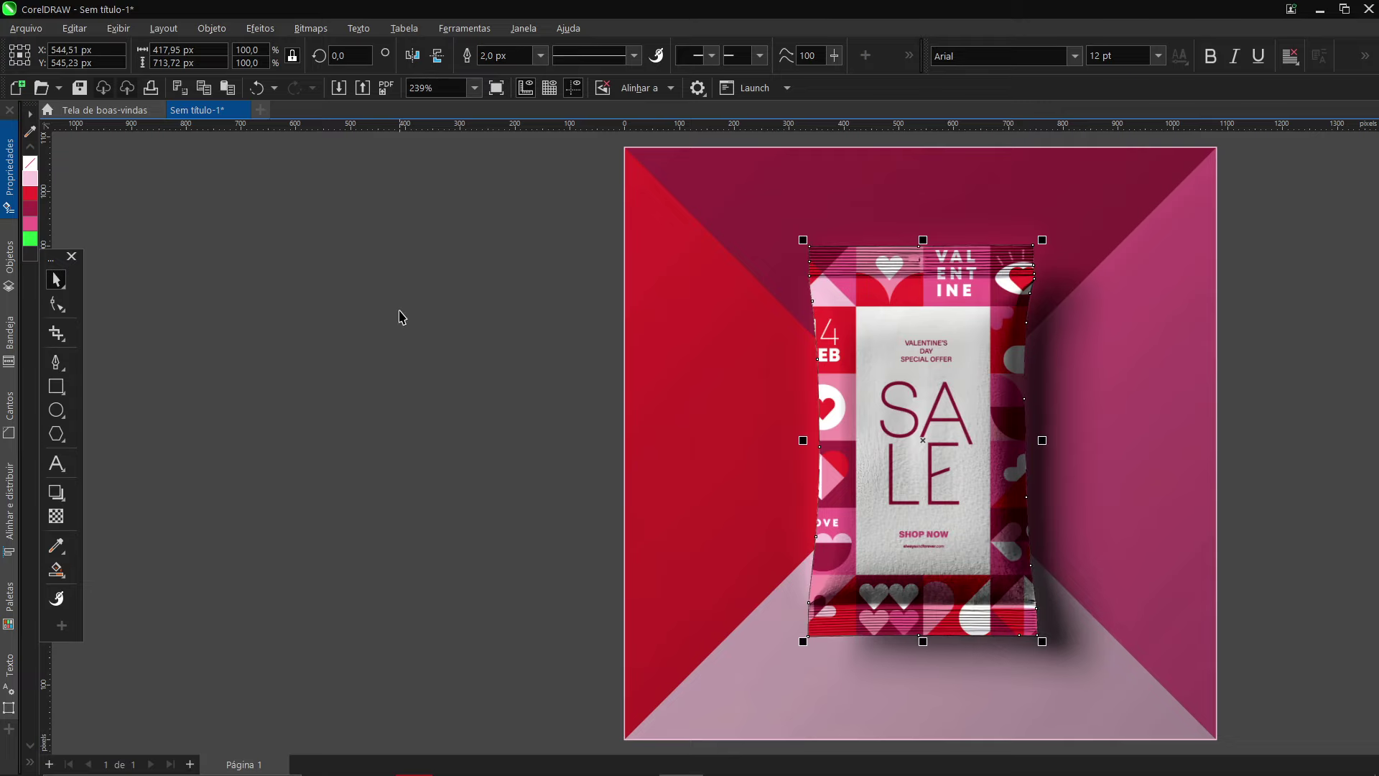
click(518, 306)
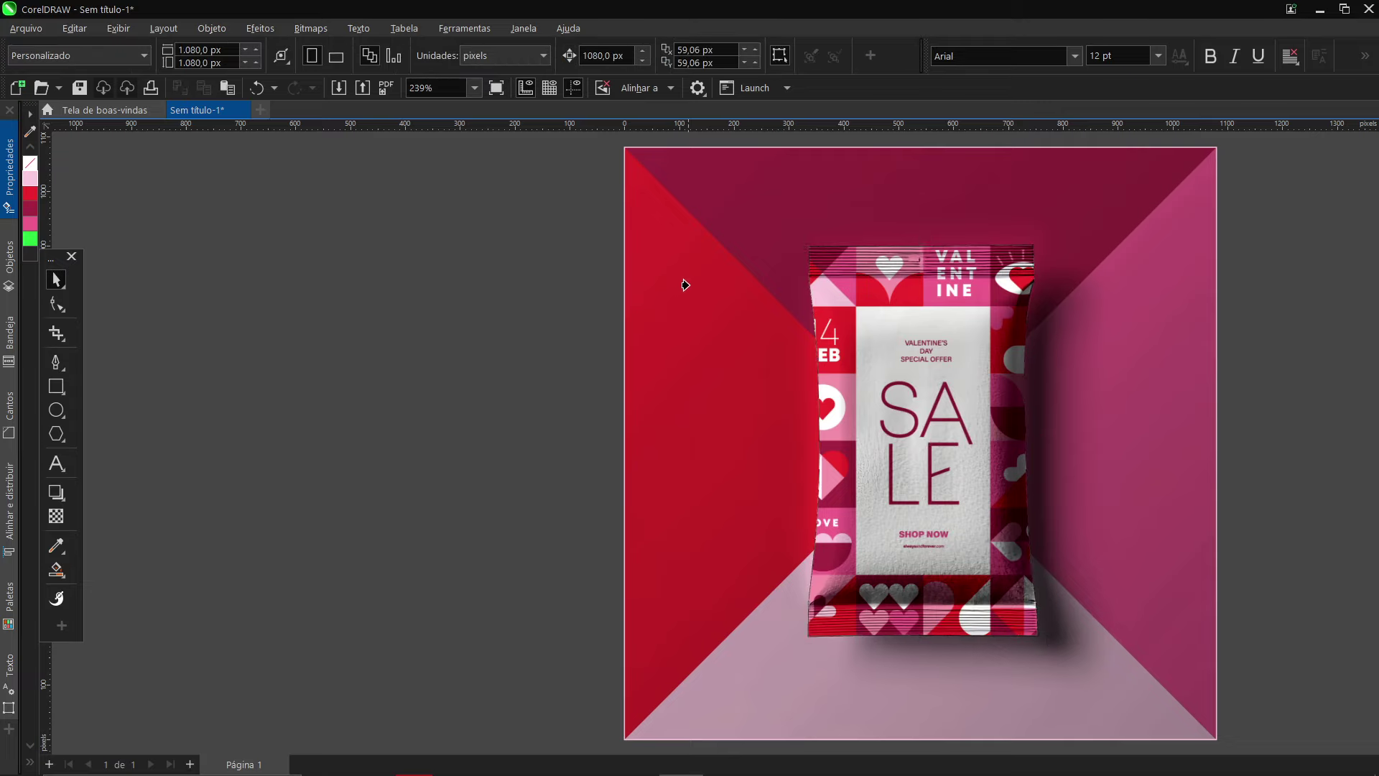
click(686, 285)
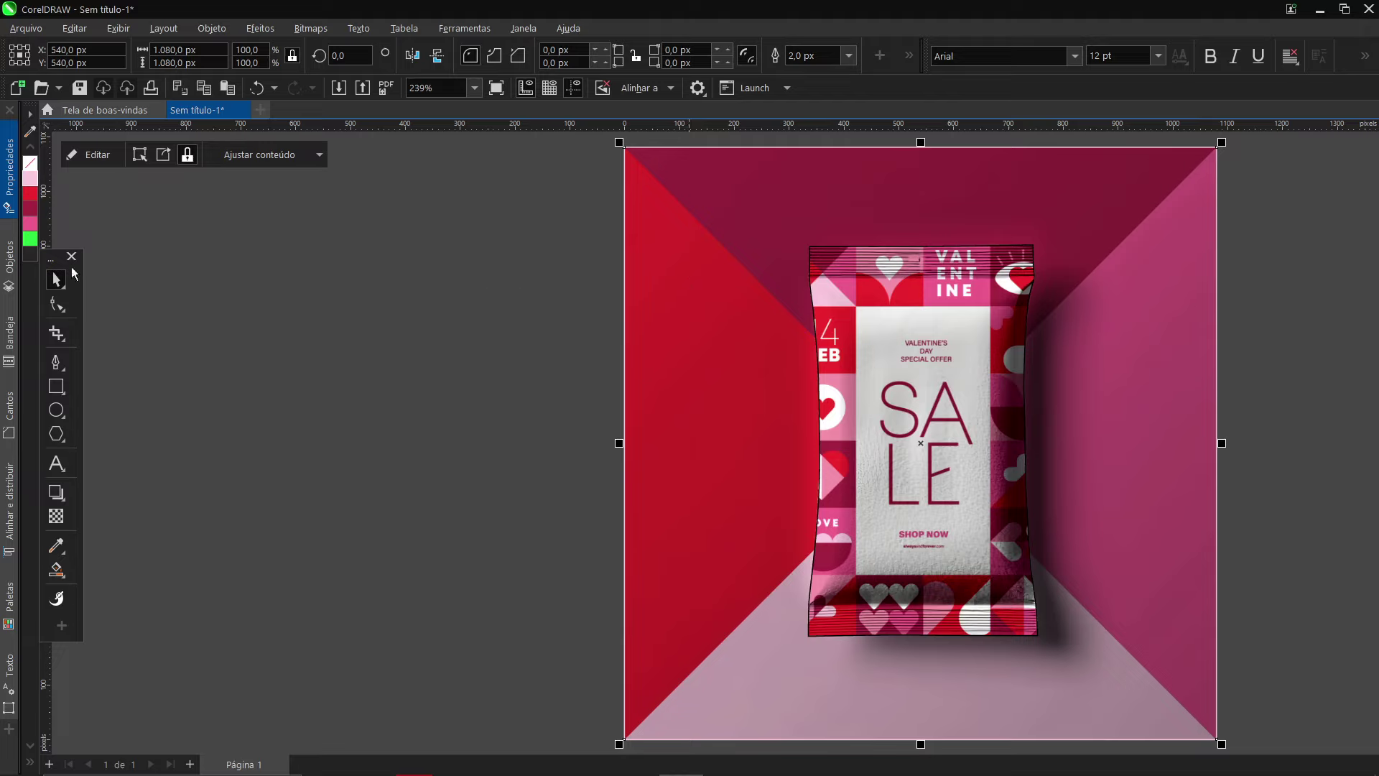
Remove the outline from the page-sized PowerClip frame and from the package-shaped curve
right_click(30, 164)
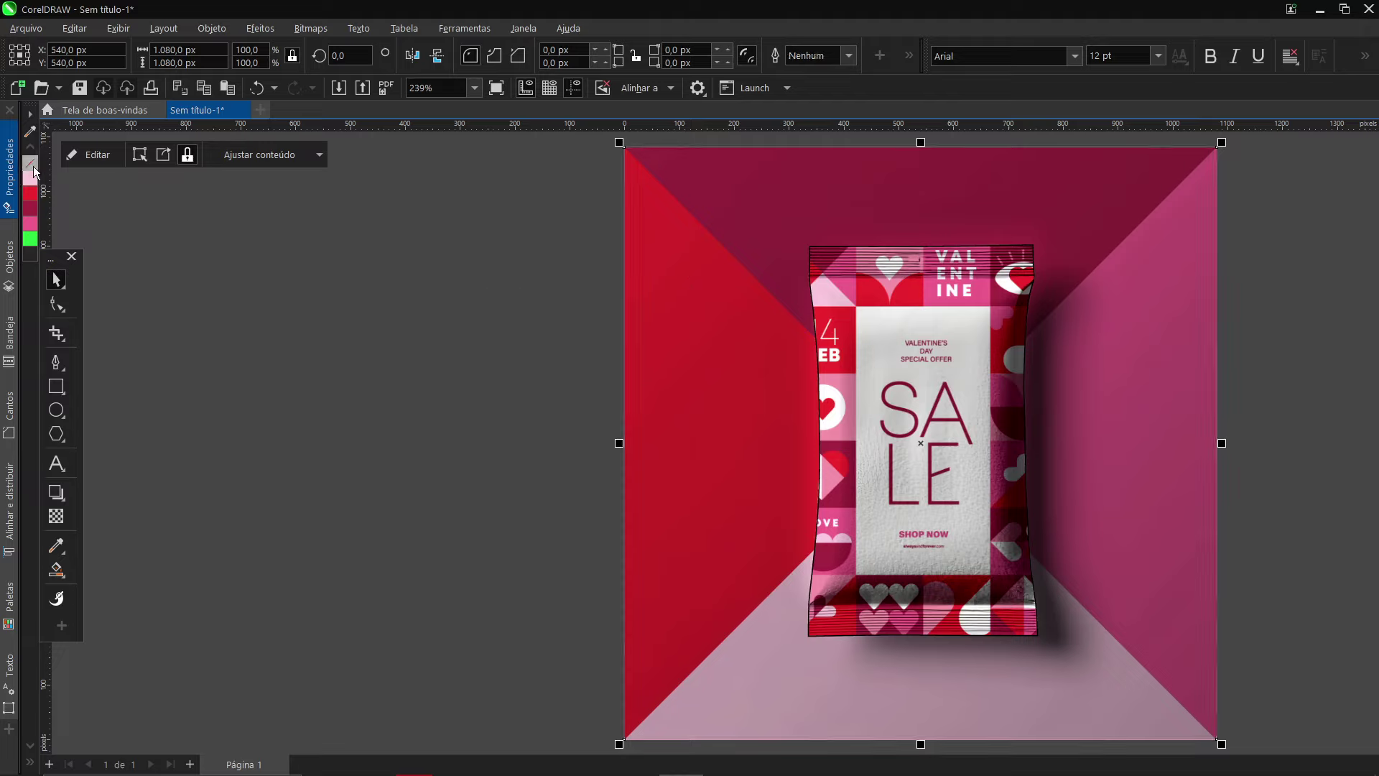
click(899, 253)
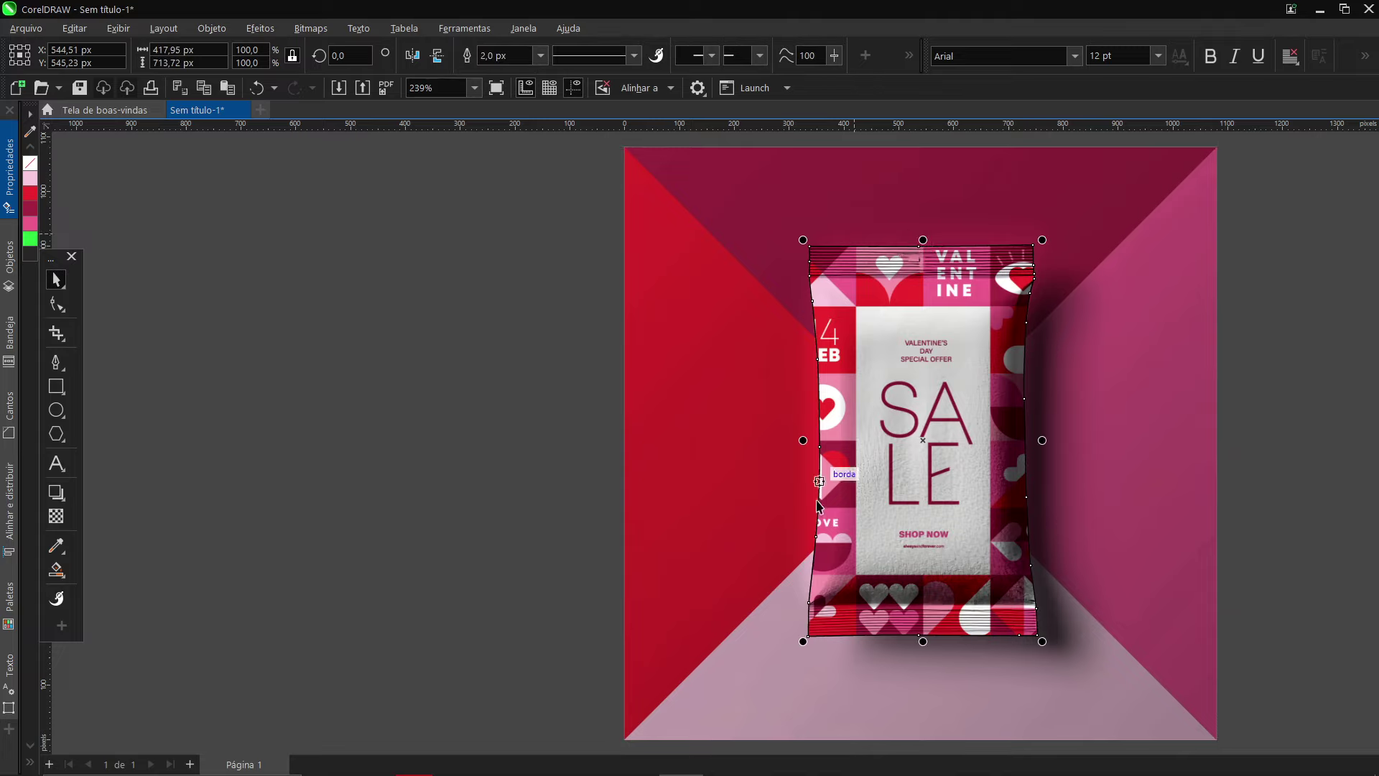
right_click(32, 164)
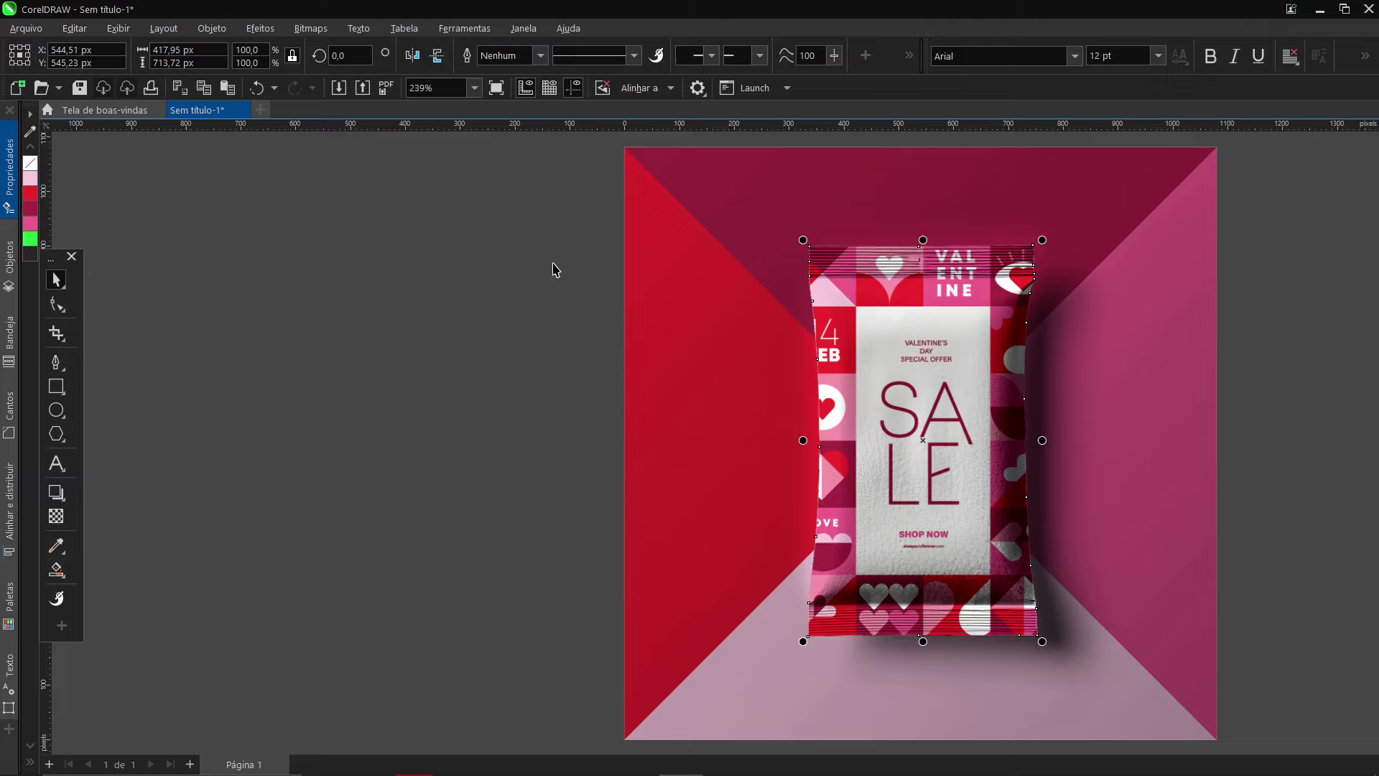
click(562, 269)
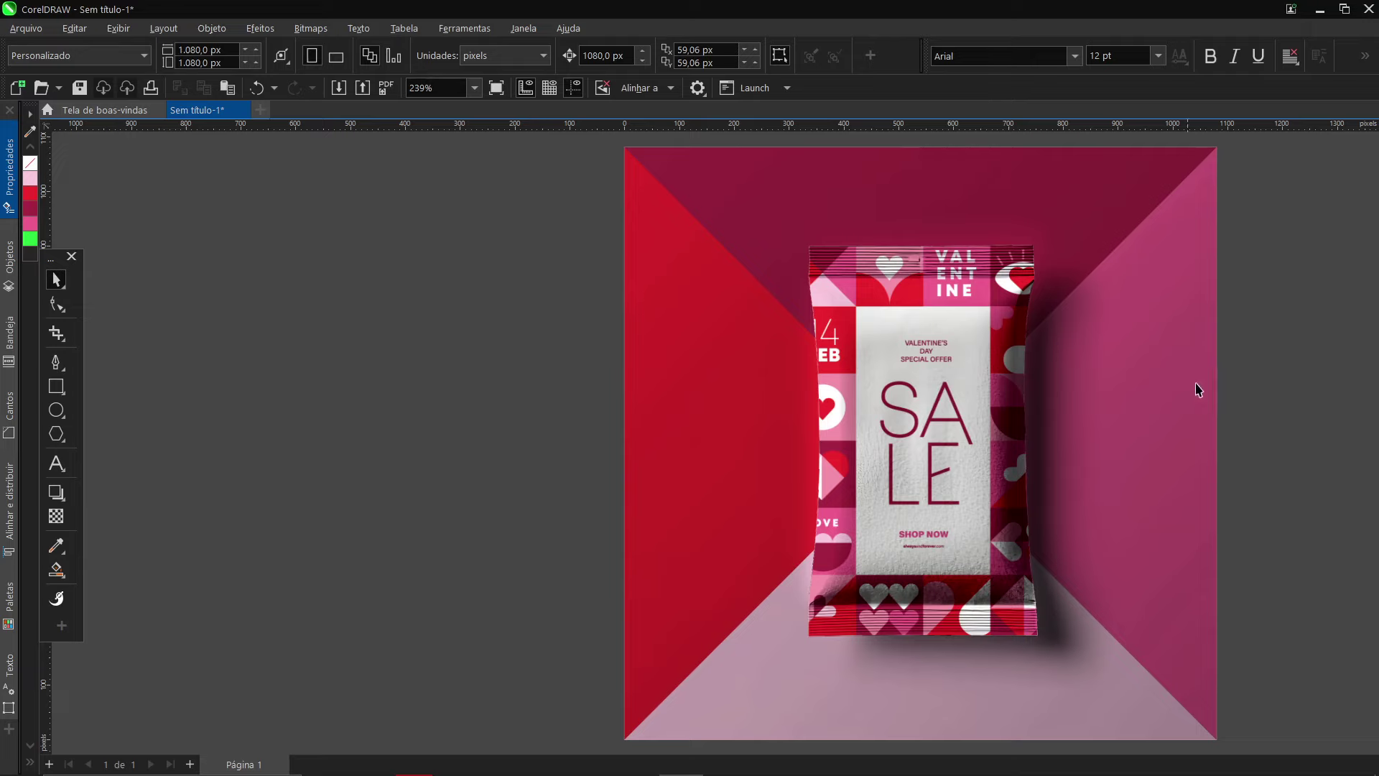
Move the package-shaped curve 1080 px to the left, beside the mockup, and give it a pale pink outline
key(shift+F4)
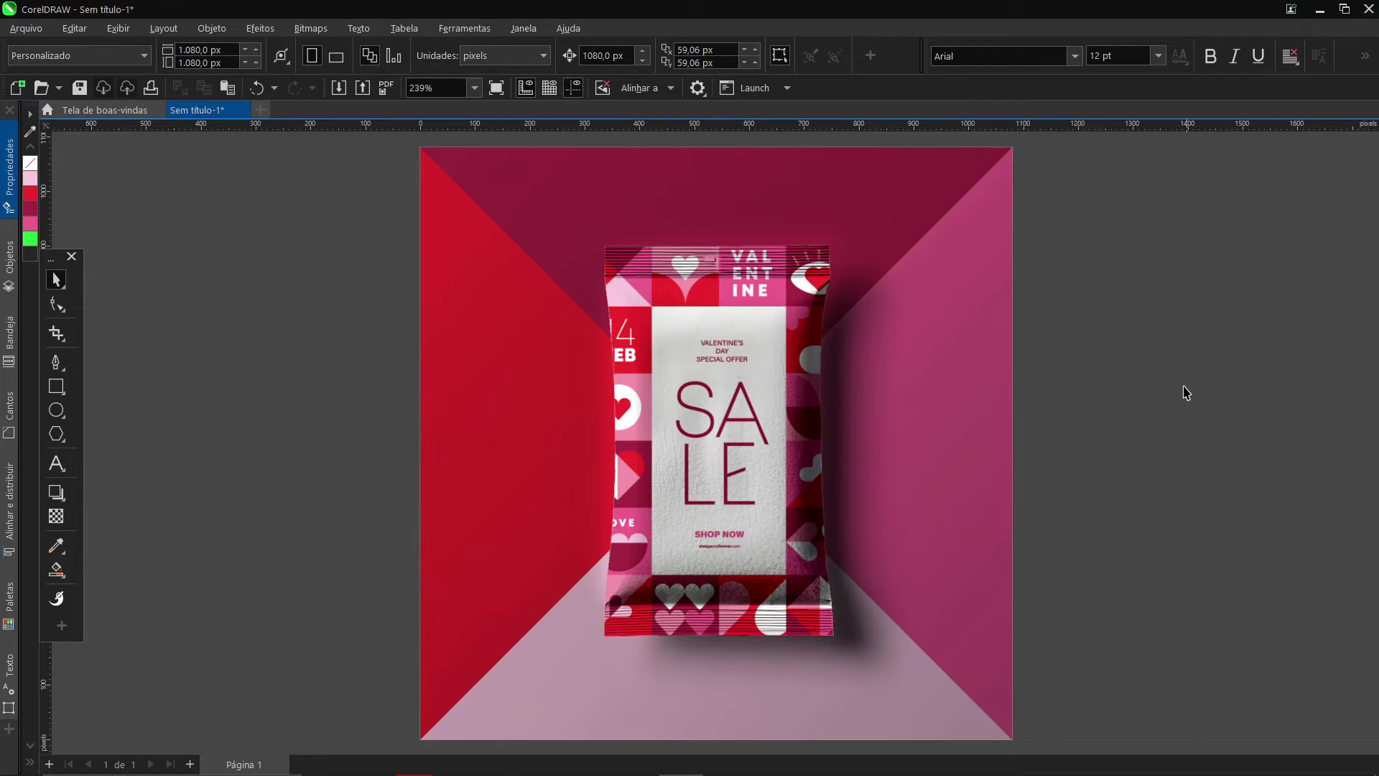
click(668, 355)
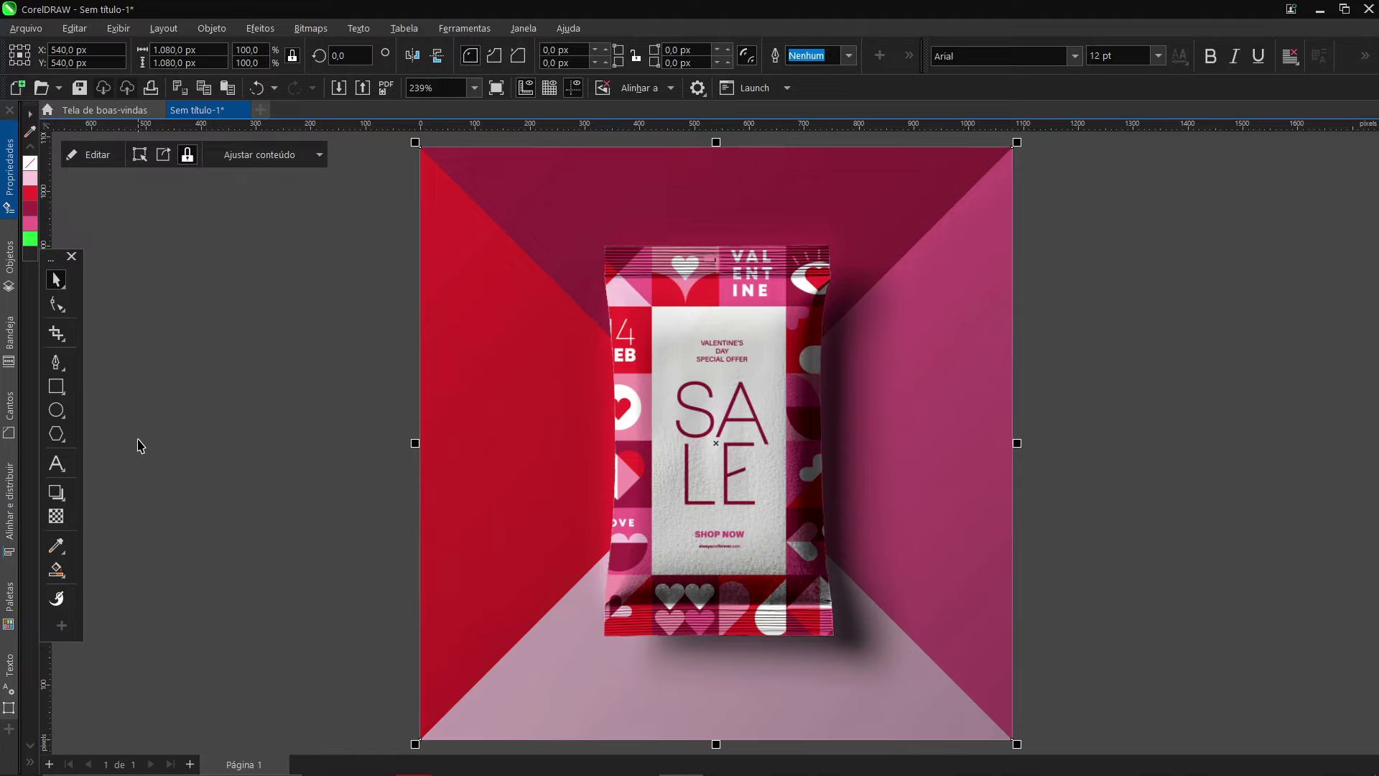
click(1189, 395)
click(684, 370)
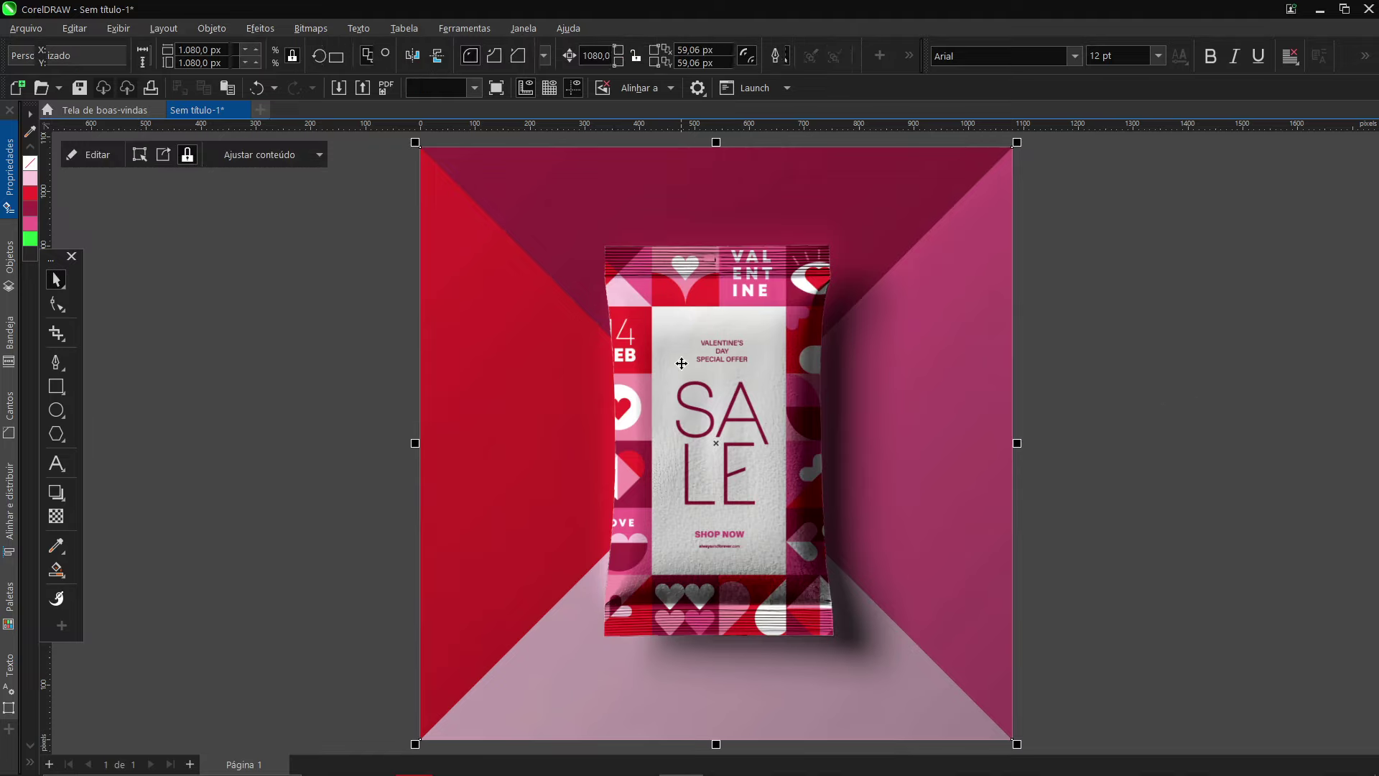
click(656, 335)
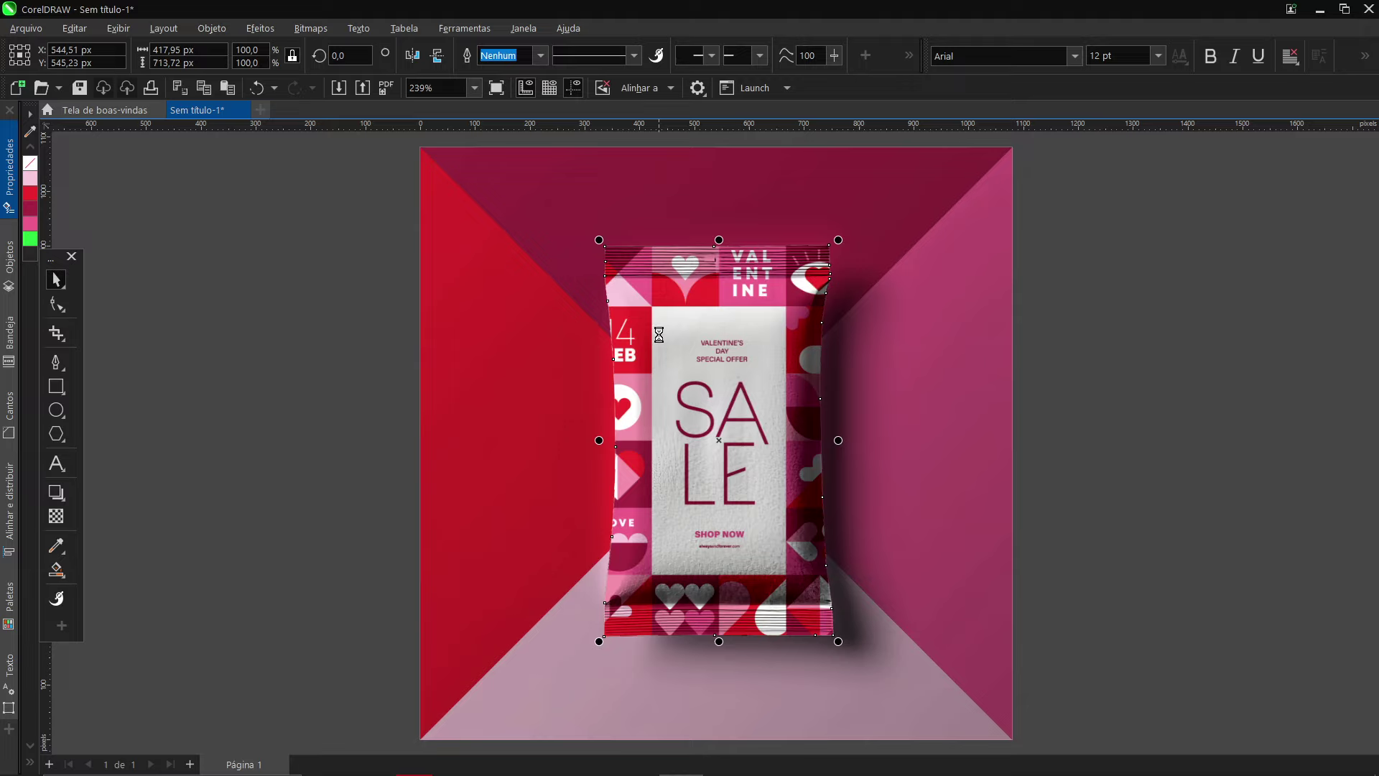
click(1087, 353)
key(Tab)
key(Tab)
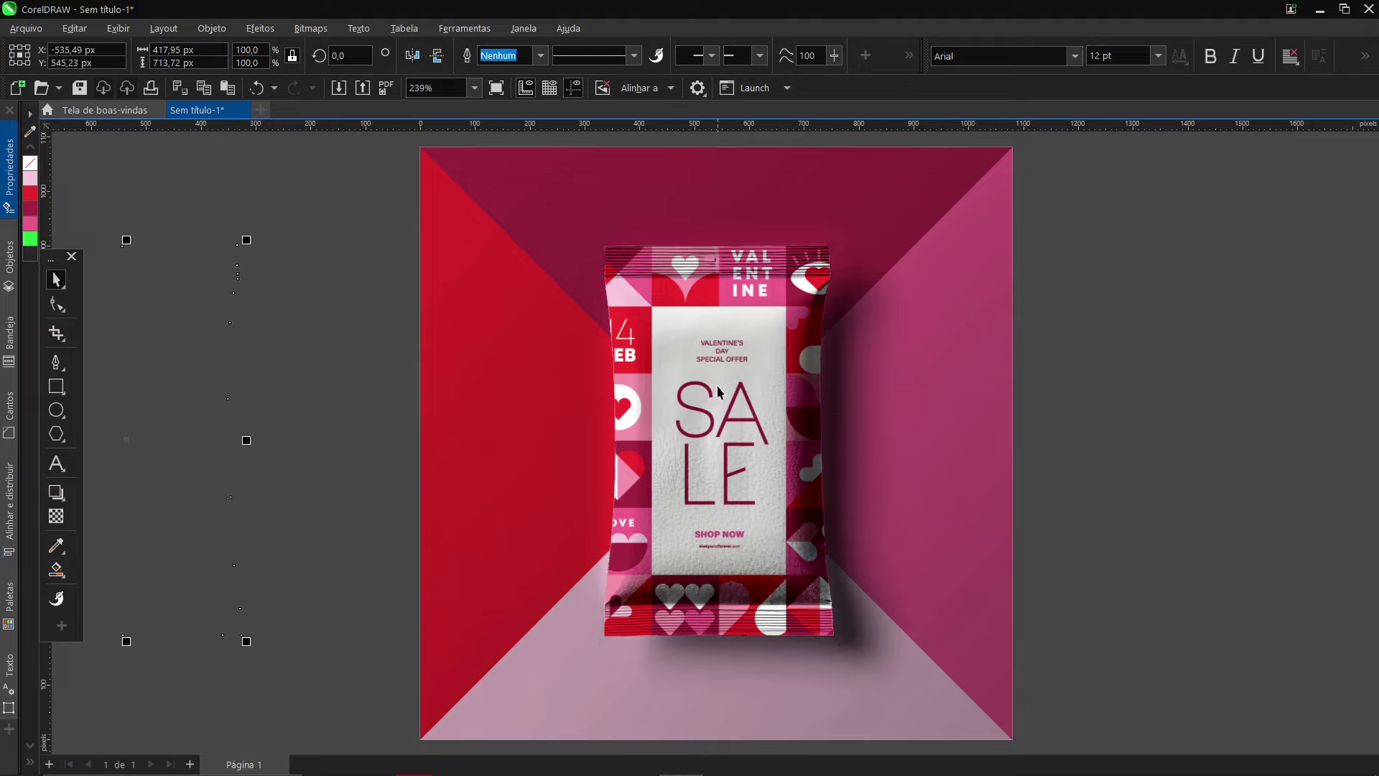
right_click(30, 177)
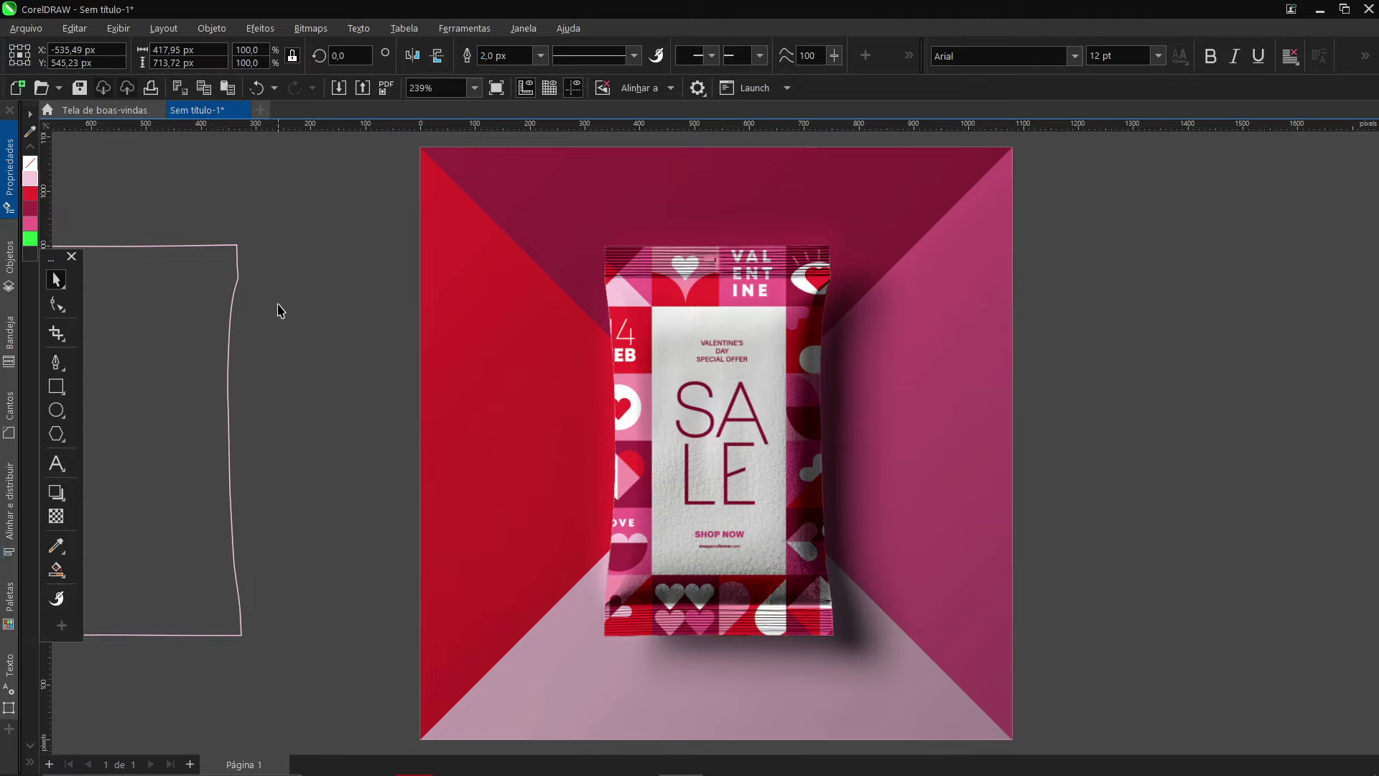
click(215, 347)
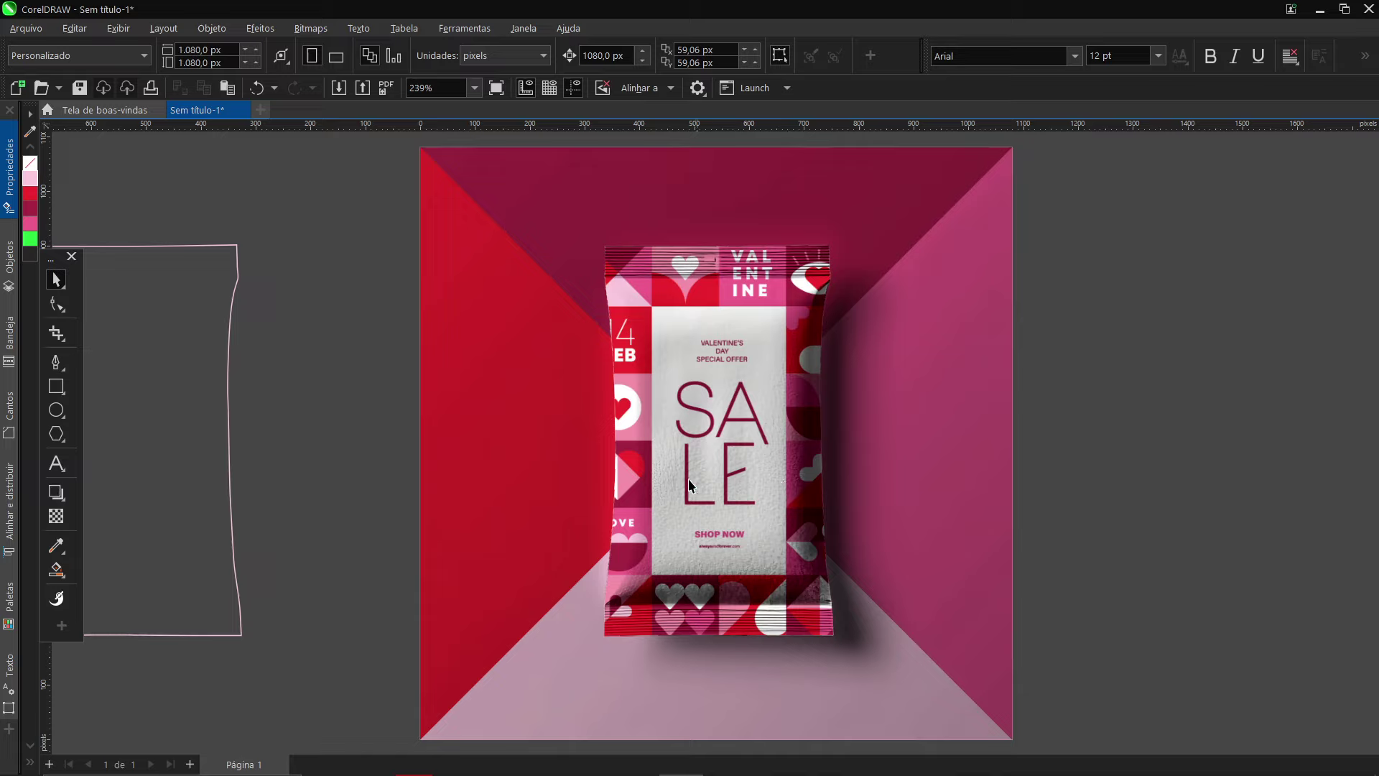
click(209, 372)
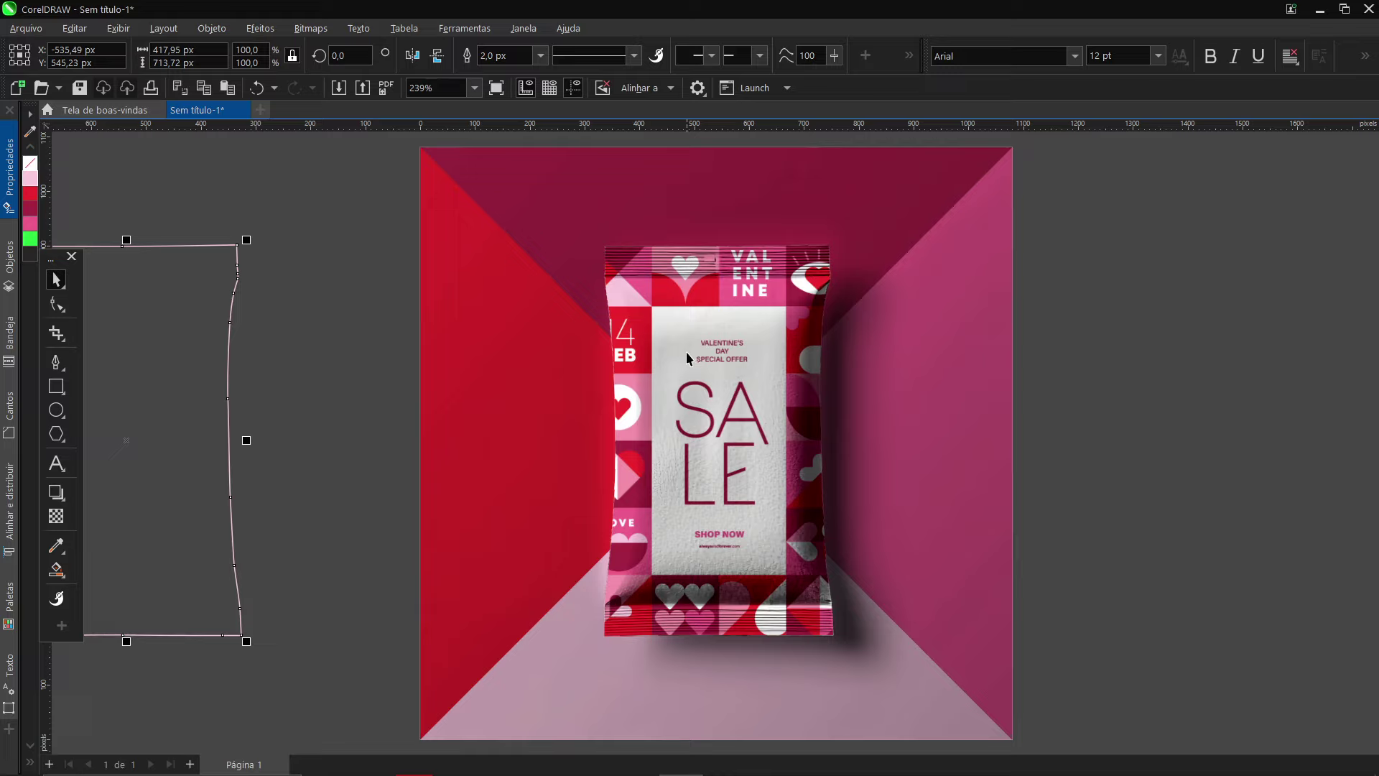
click(506, 367)
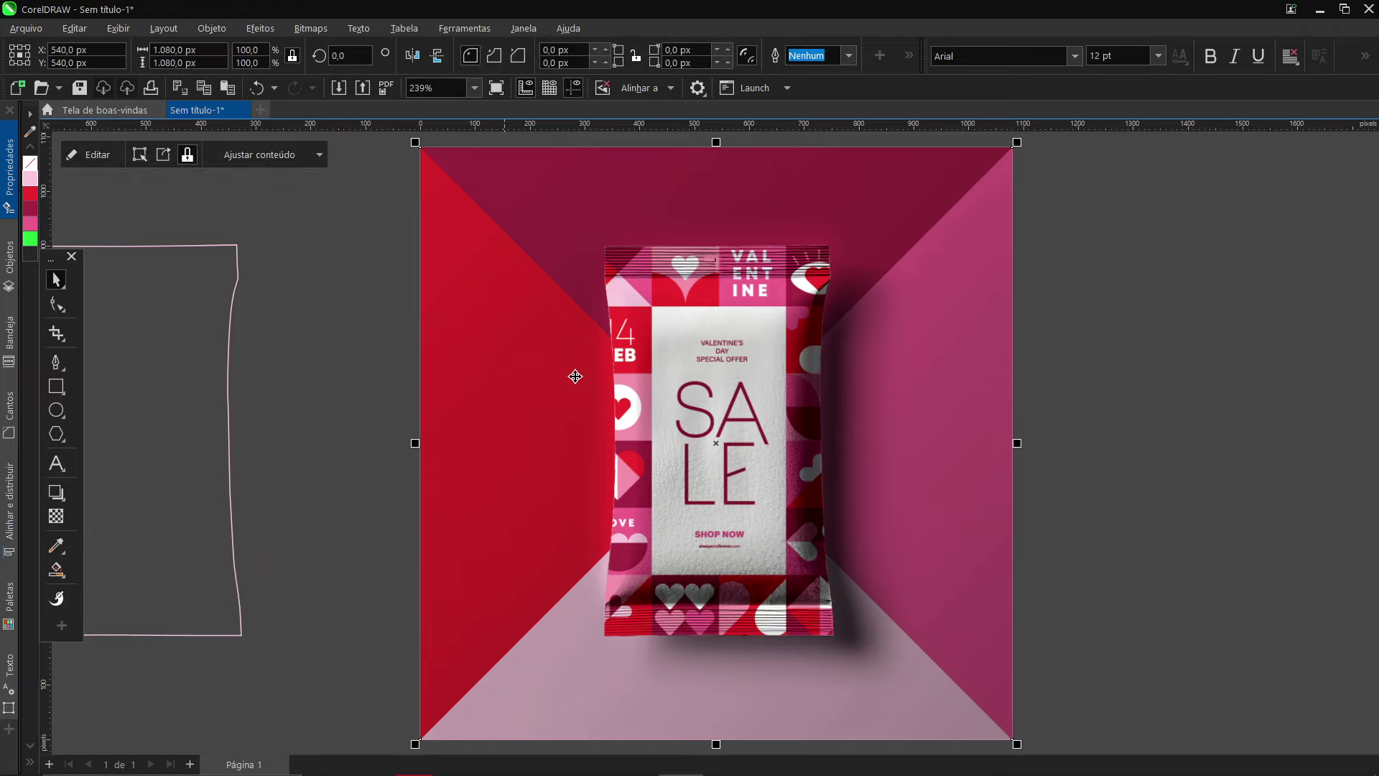
Delete the outlined package-shaped curve beside the mockup
click(234, 384)
click(217, 383)
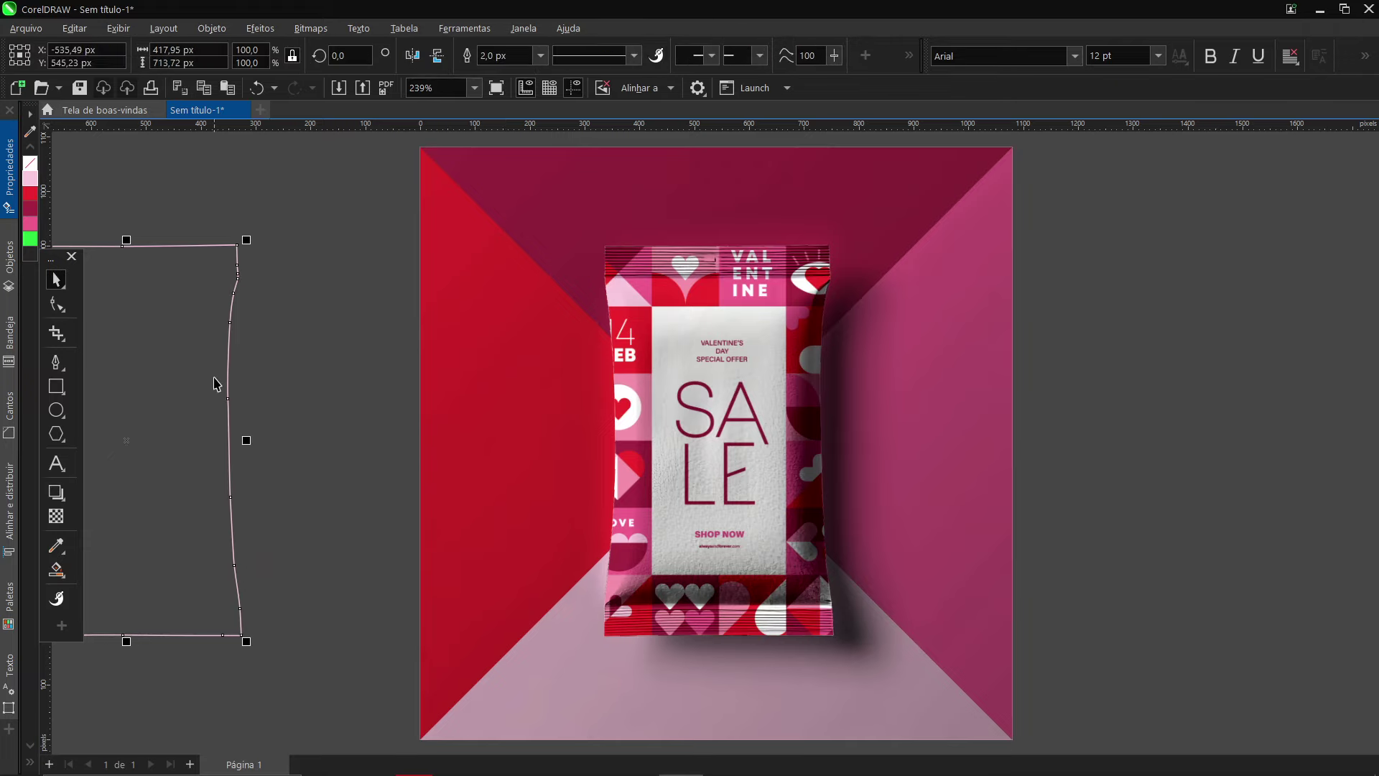
key(Delete)
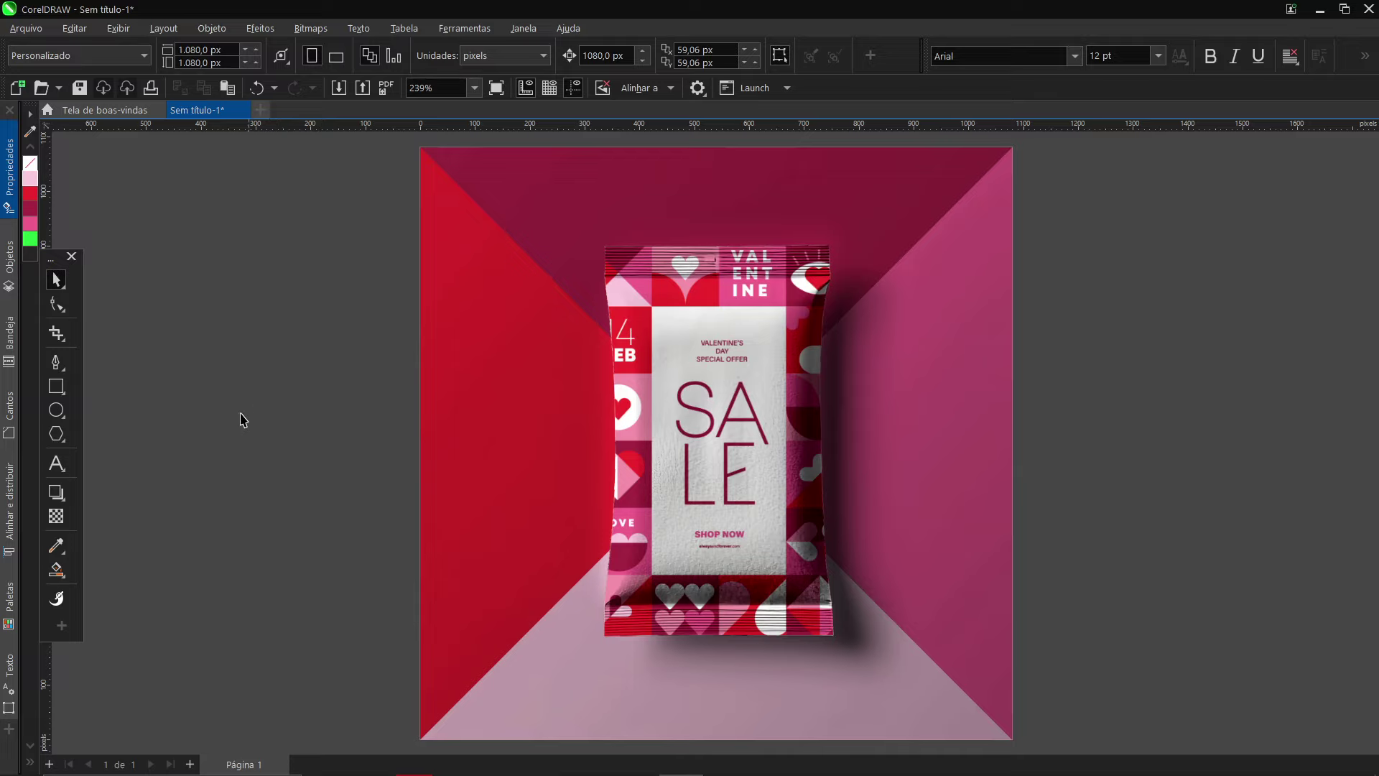
Add the text "MOCKUP CDR" in Arial 24 pt, fill it with dark crimson, and place it below the package
key(ctrl+i)
key(F8)
click(204, 454)
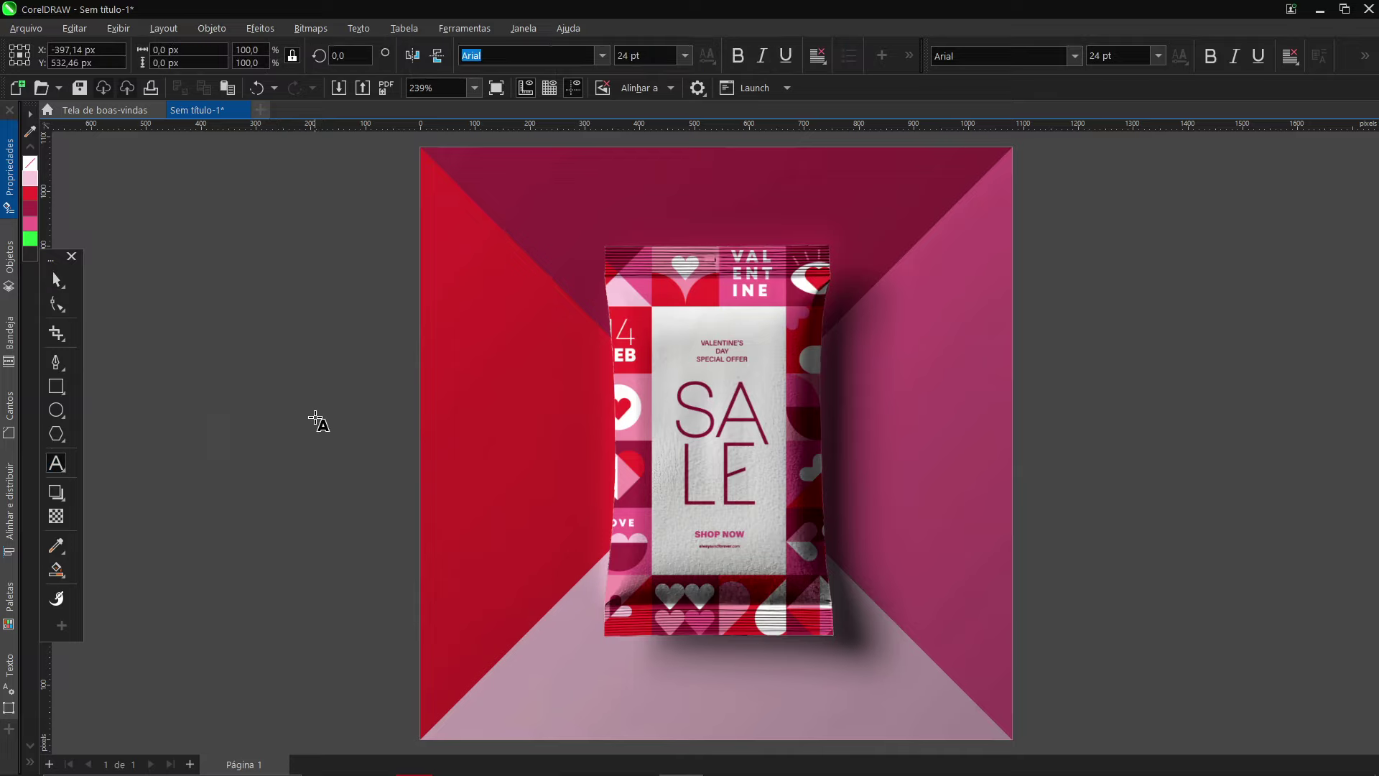
text(MOCKUP CDR)
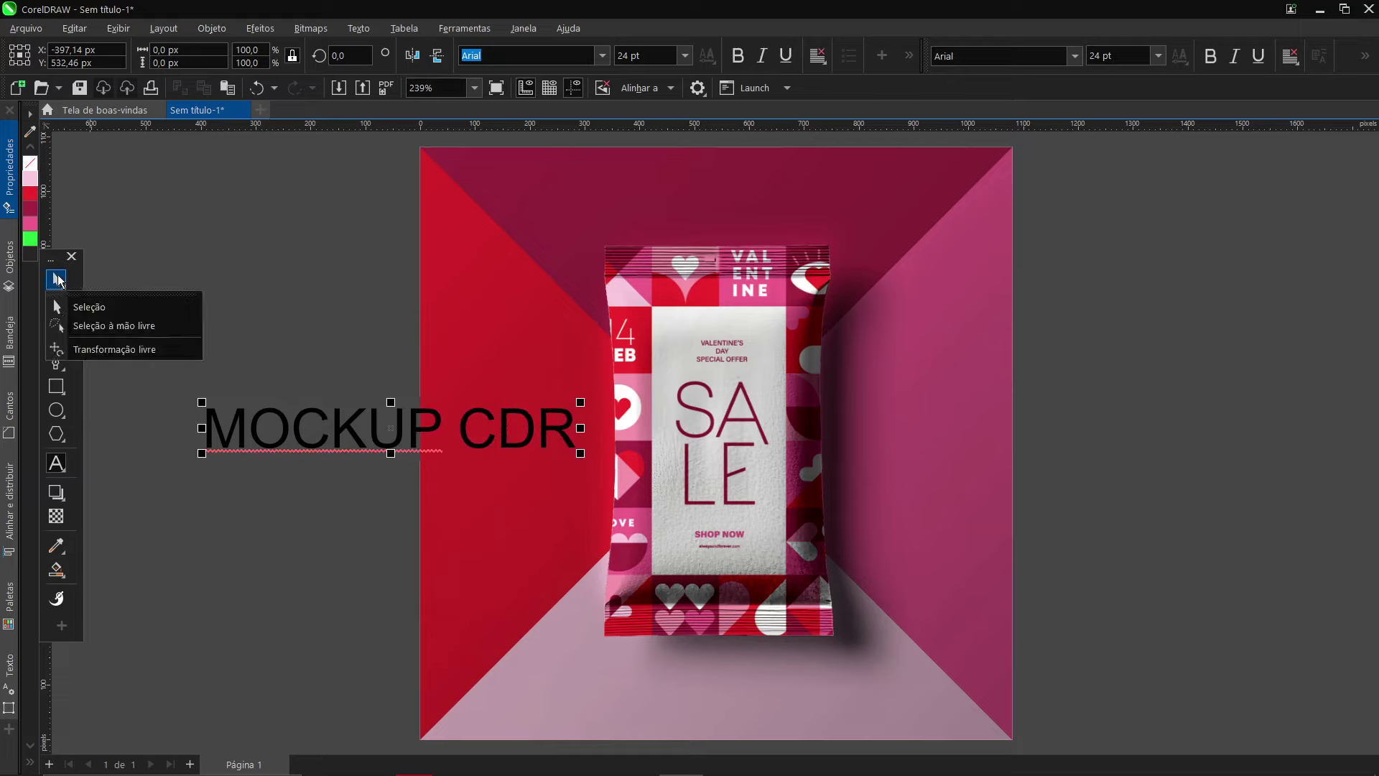
click(58, 279)
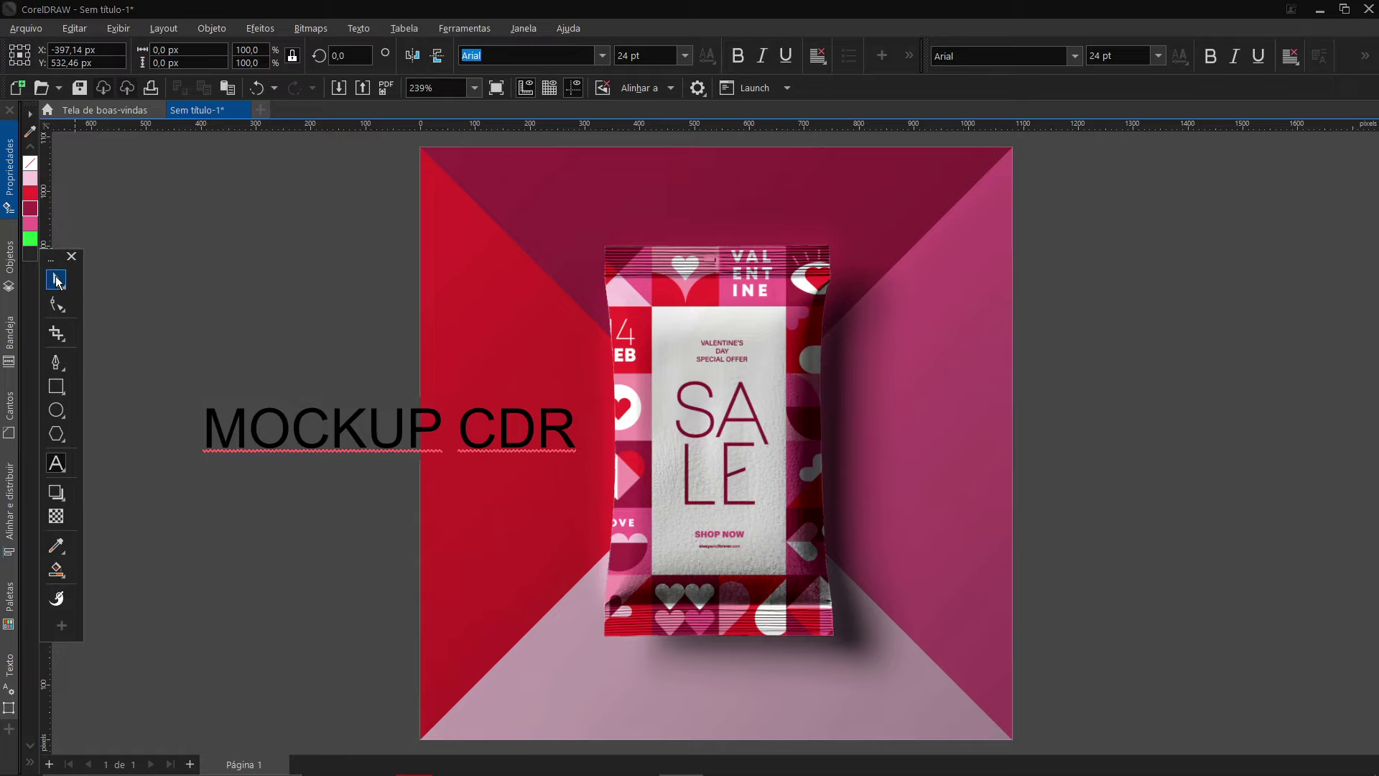
click(30, 208)
drag(378, 424, 713, 691)
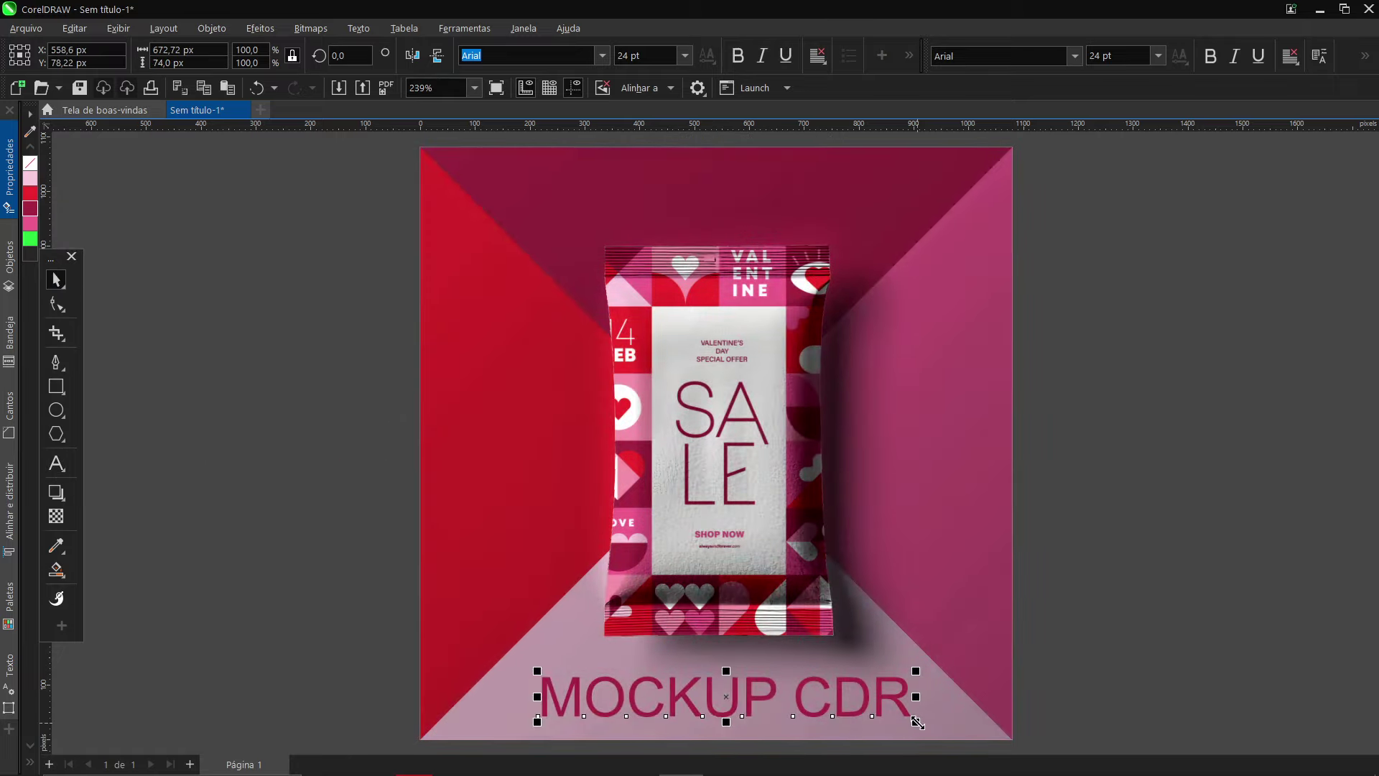
Scale the MOCKUP CDR text down to about 11.6 pt and set its paragraph alignment to centre
drag(915, 727, 824, 715)
click(1290, 55)
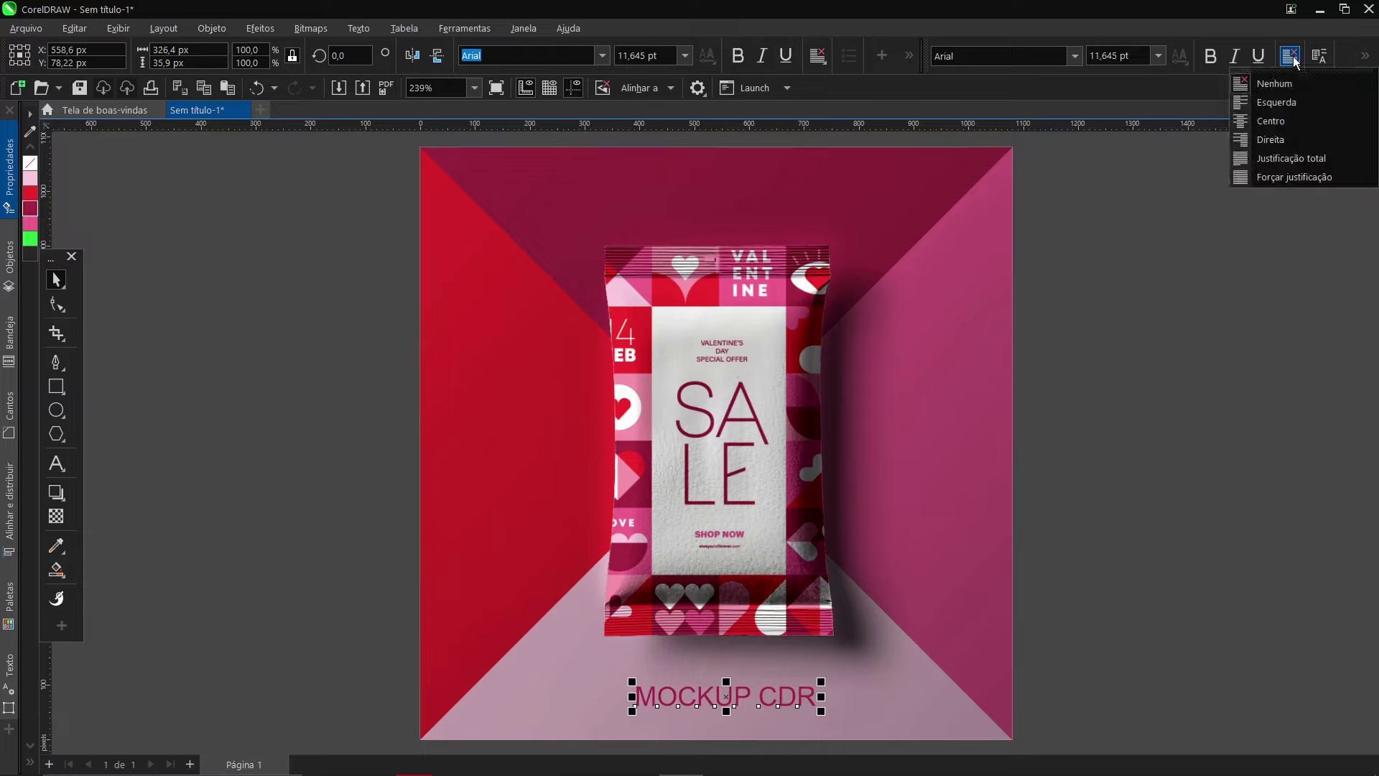
click(1271, 121)
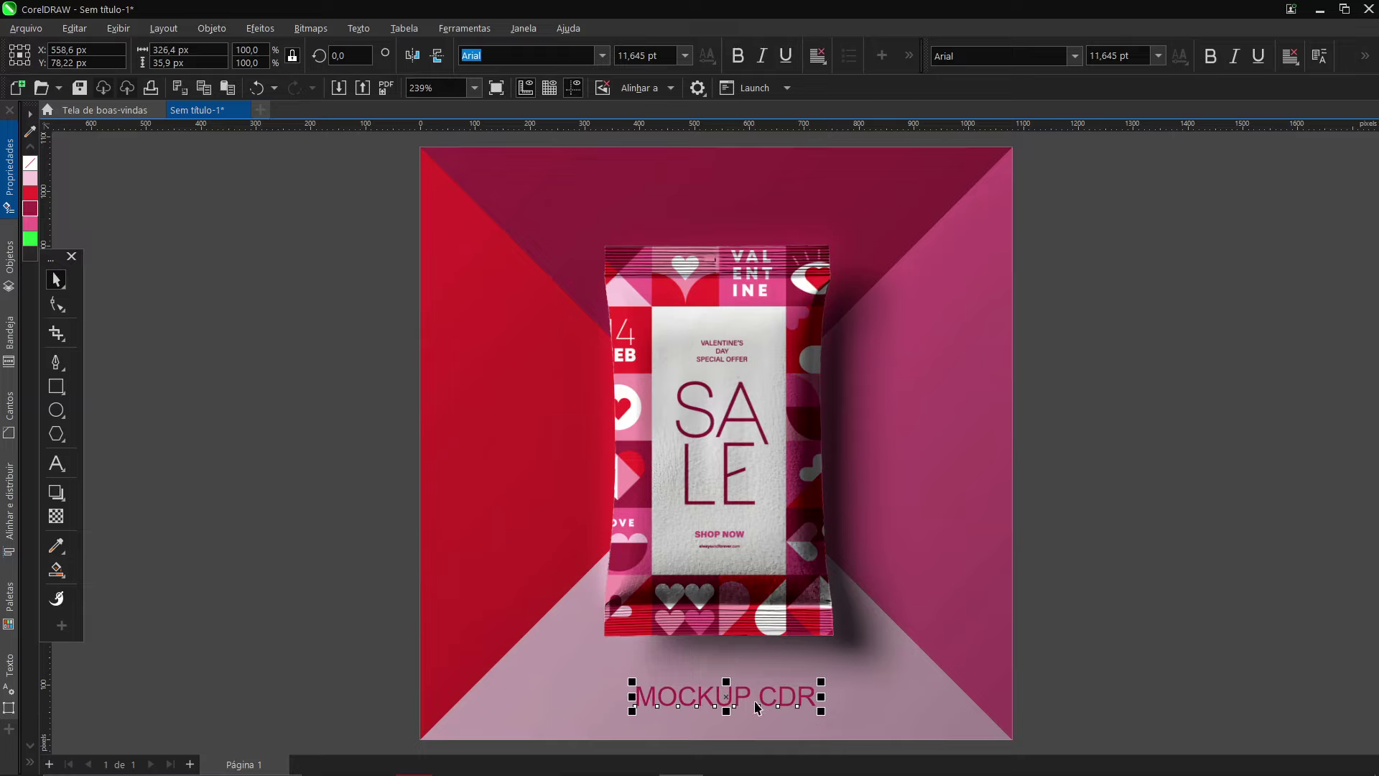
Centre the MOCKUP CDR text horizontally on the page-sized frame
shift+click(708, 735)
key(e)
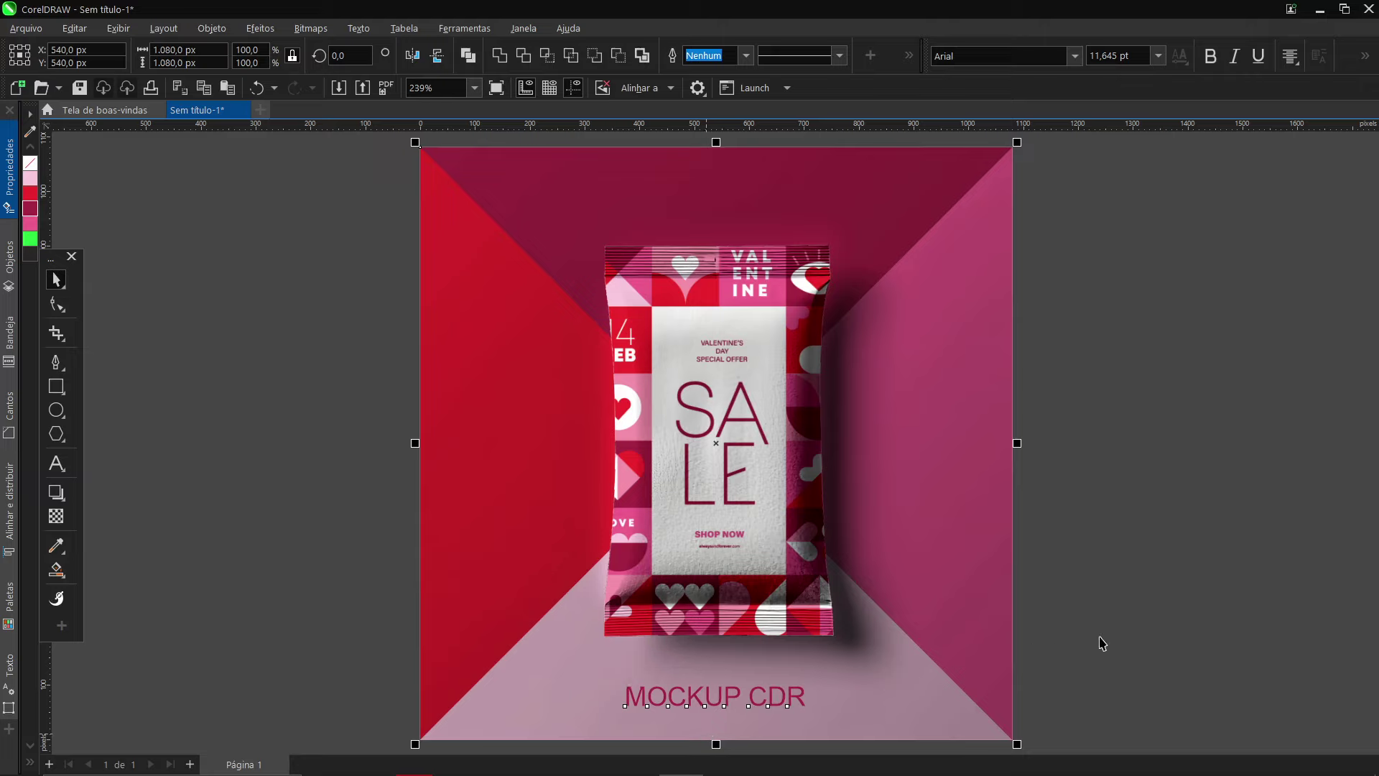
click(1101, 634)
Make the MOCKUP CDR text bold and scale it down from its centre to about 7.5 pt
click(791, 701)
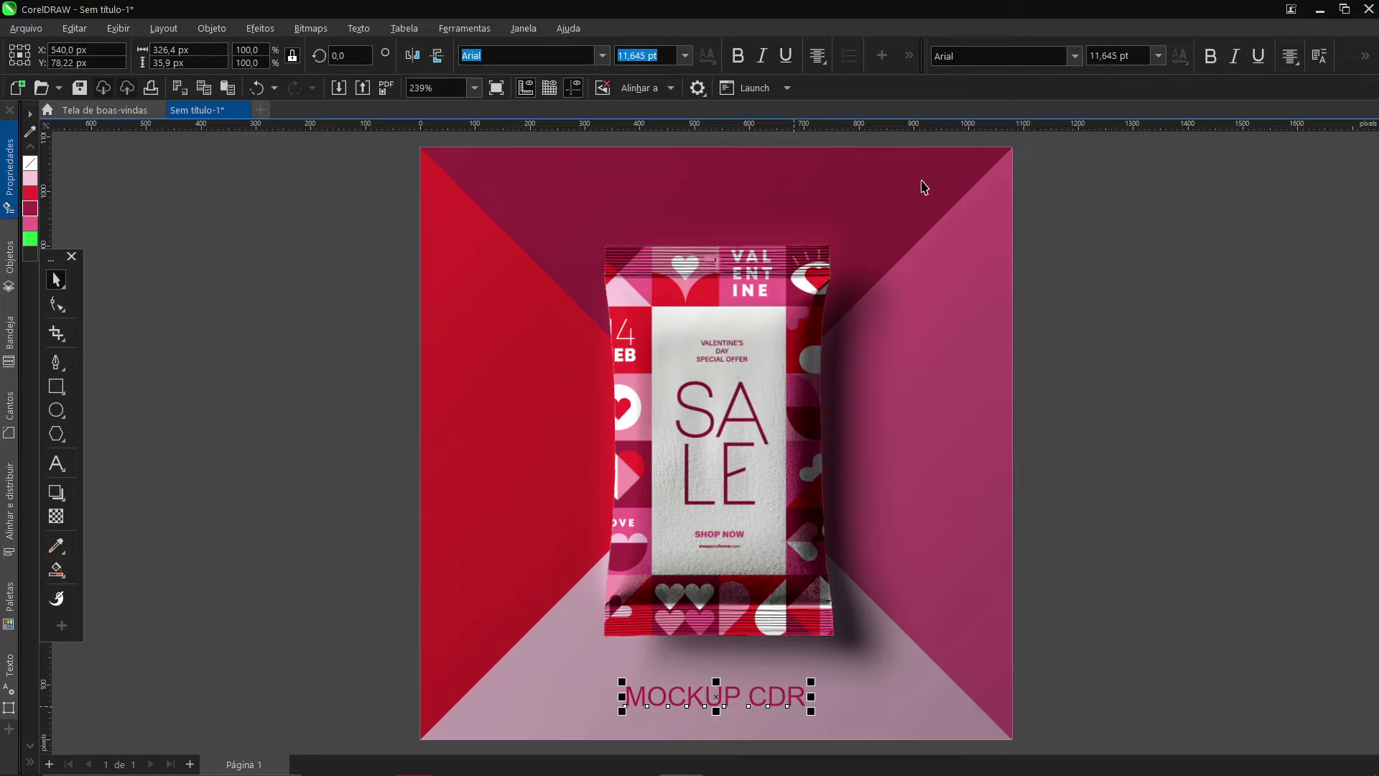
click(738, 55)
drag(810, 709, 782, 710)
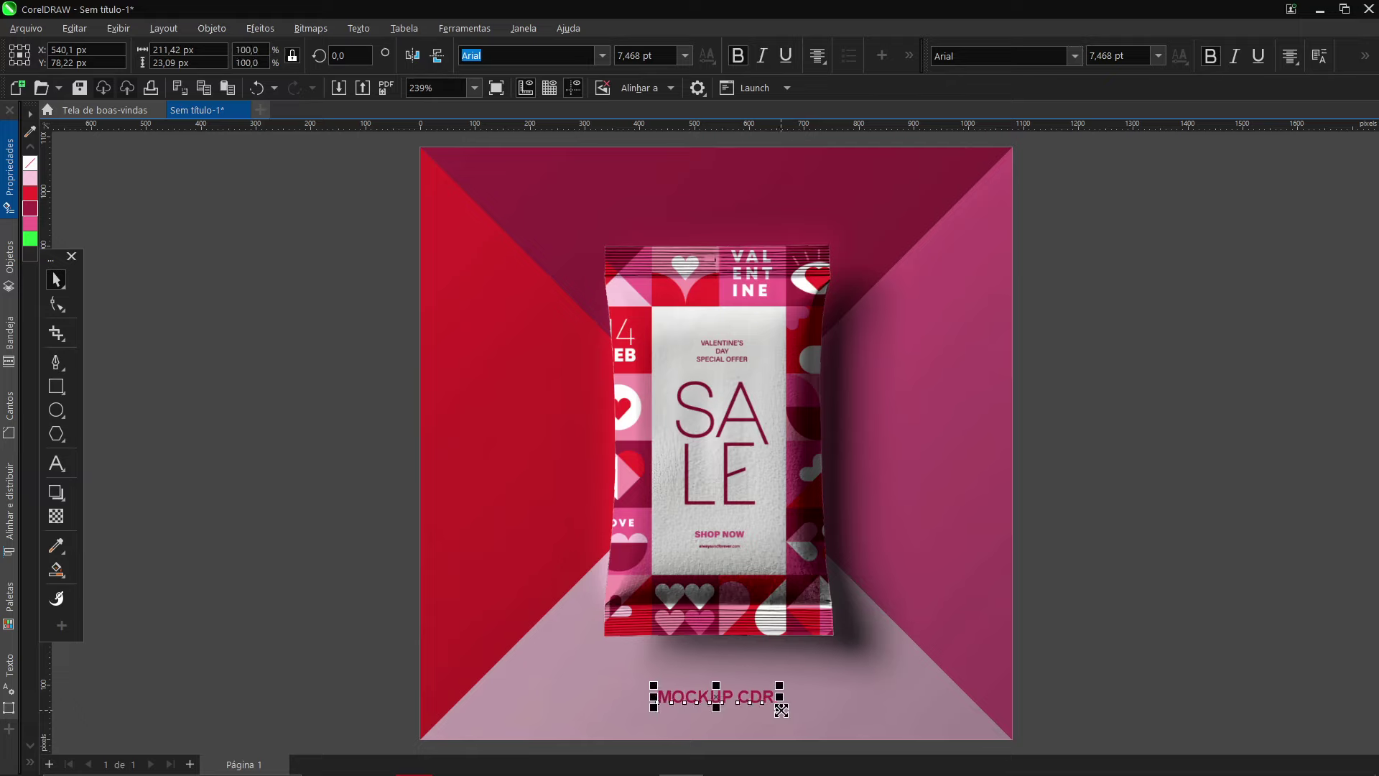
Widen the letter spacing of the MOCKUP CDR text with the Shape tool until it slightly exceeds the package's width
key(F10)
drag(780, 710, 855, 708)
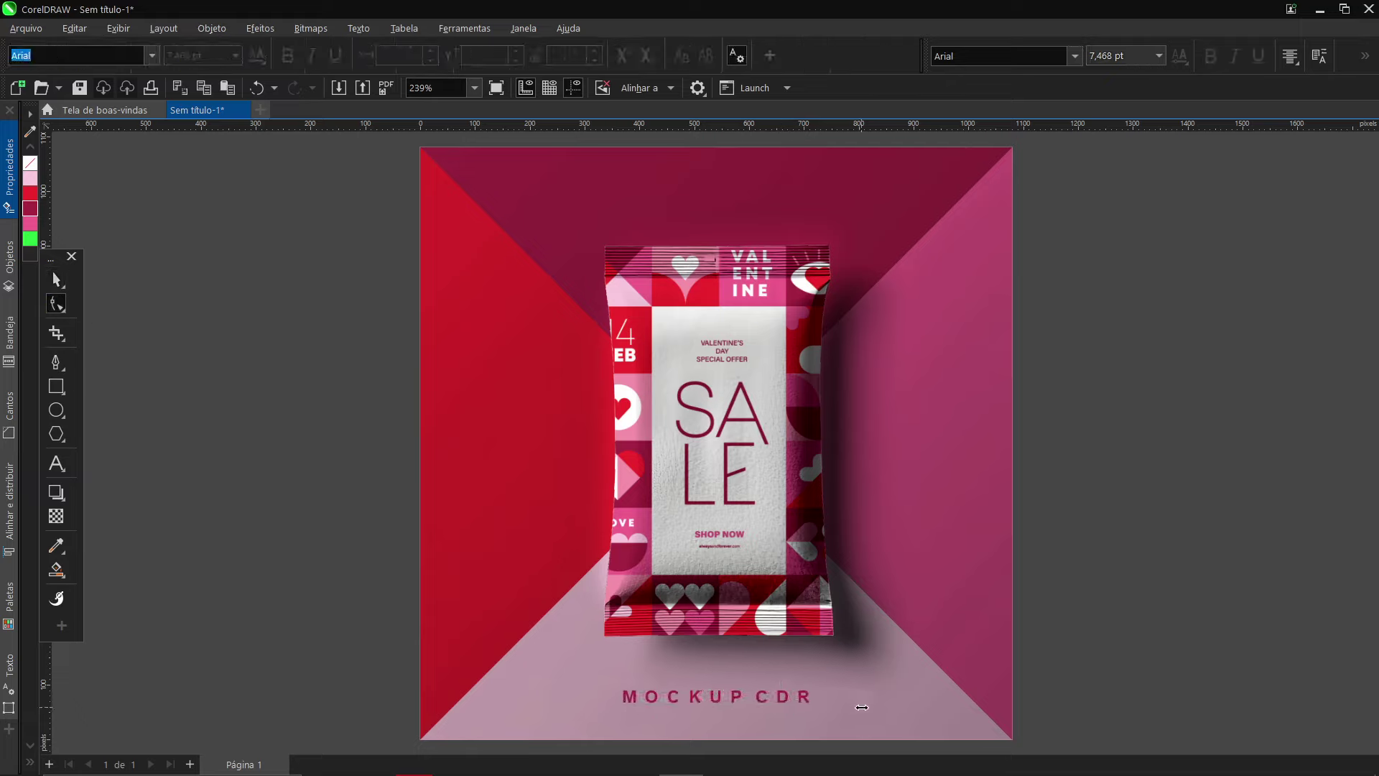
mouse_move(862, 707)
mouse_down()
mouse_move(917, 699)
mouse_move(847, 715)
mouse_up()
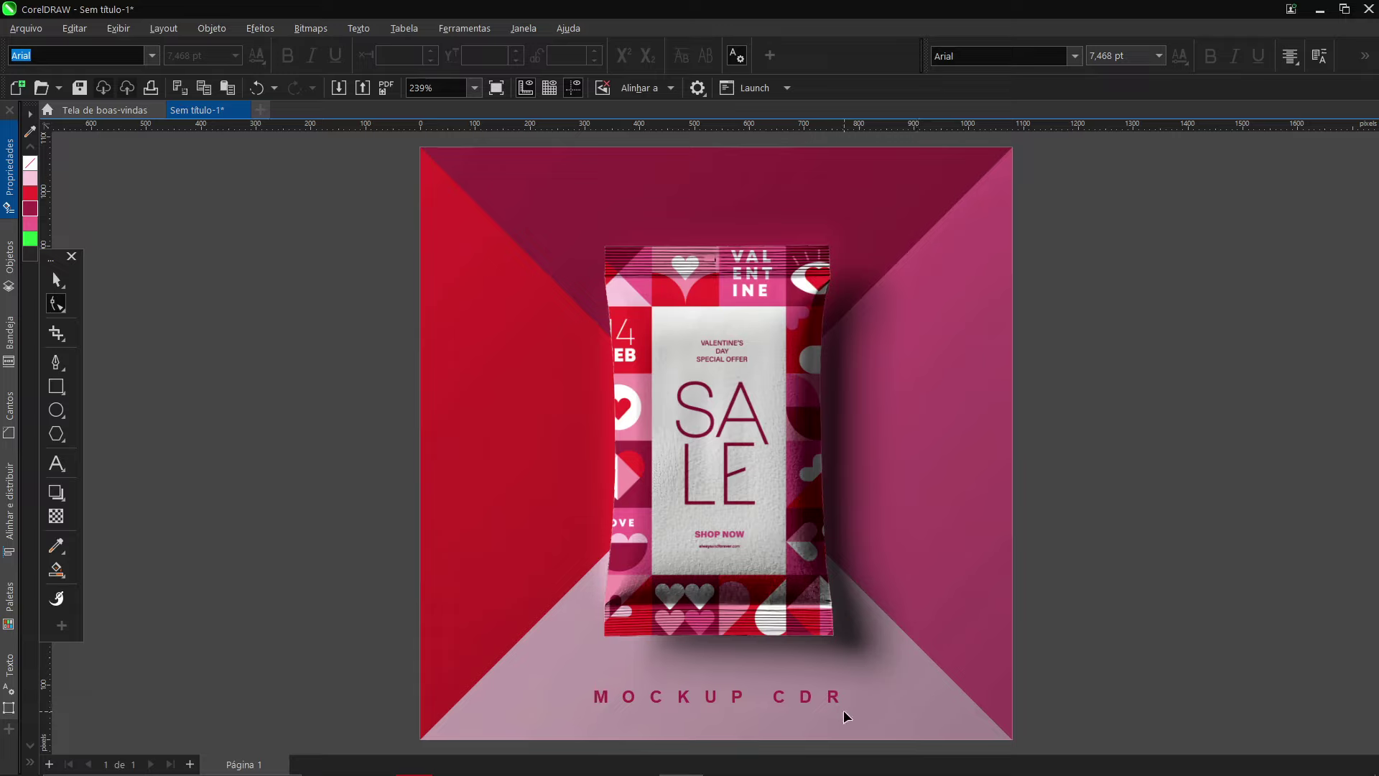
click(56, 279)
click(295, 332)
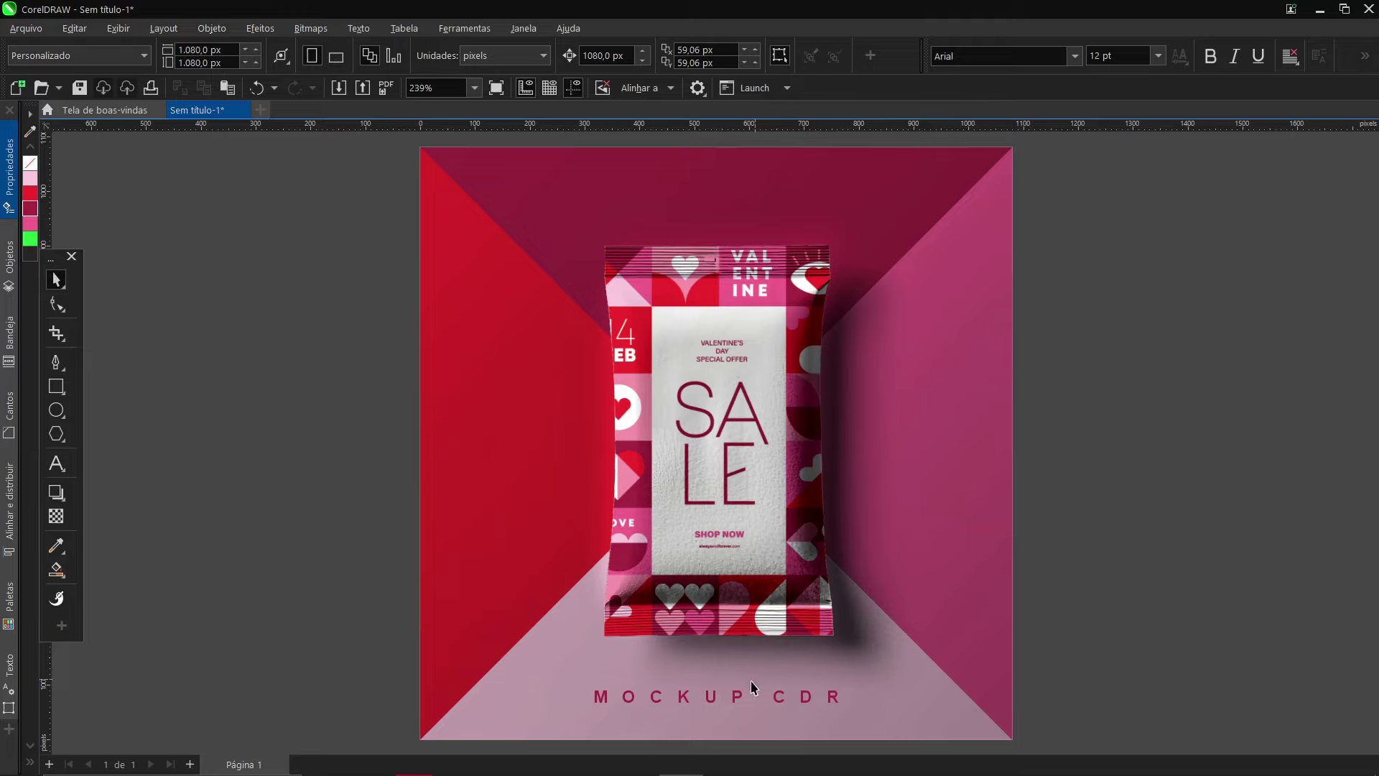
Scale the letter-spaced MOCKUP CDR text down to about 6.25 pt, roughly 374 px wide, keeping it centred below the package
click(734, 703)
drag(844, 704, 824, 709)
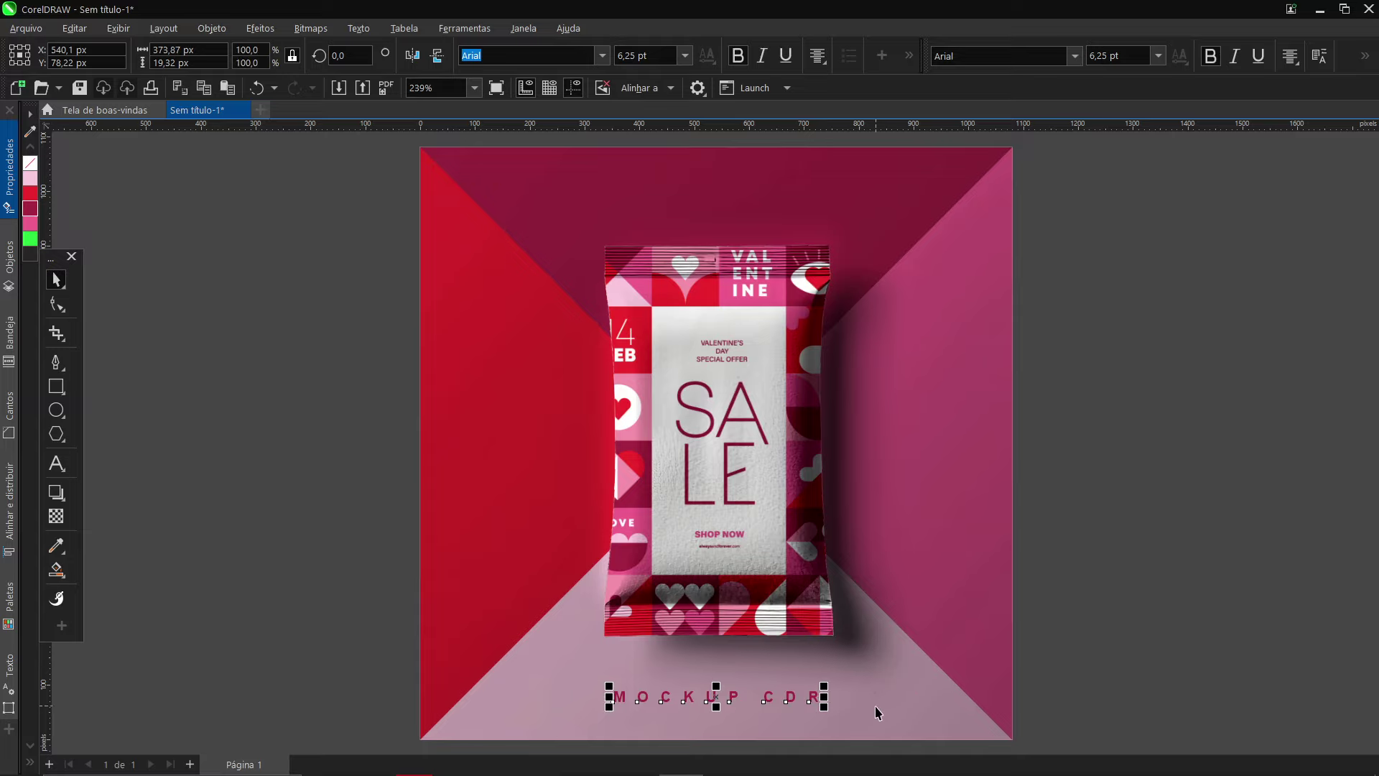
click(507, 644)
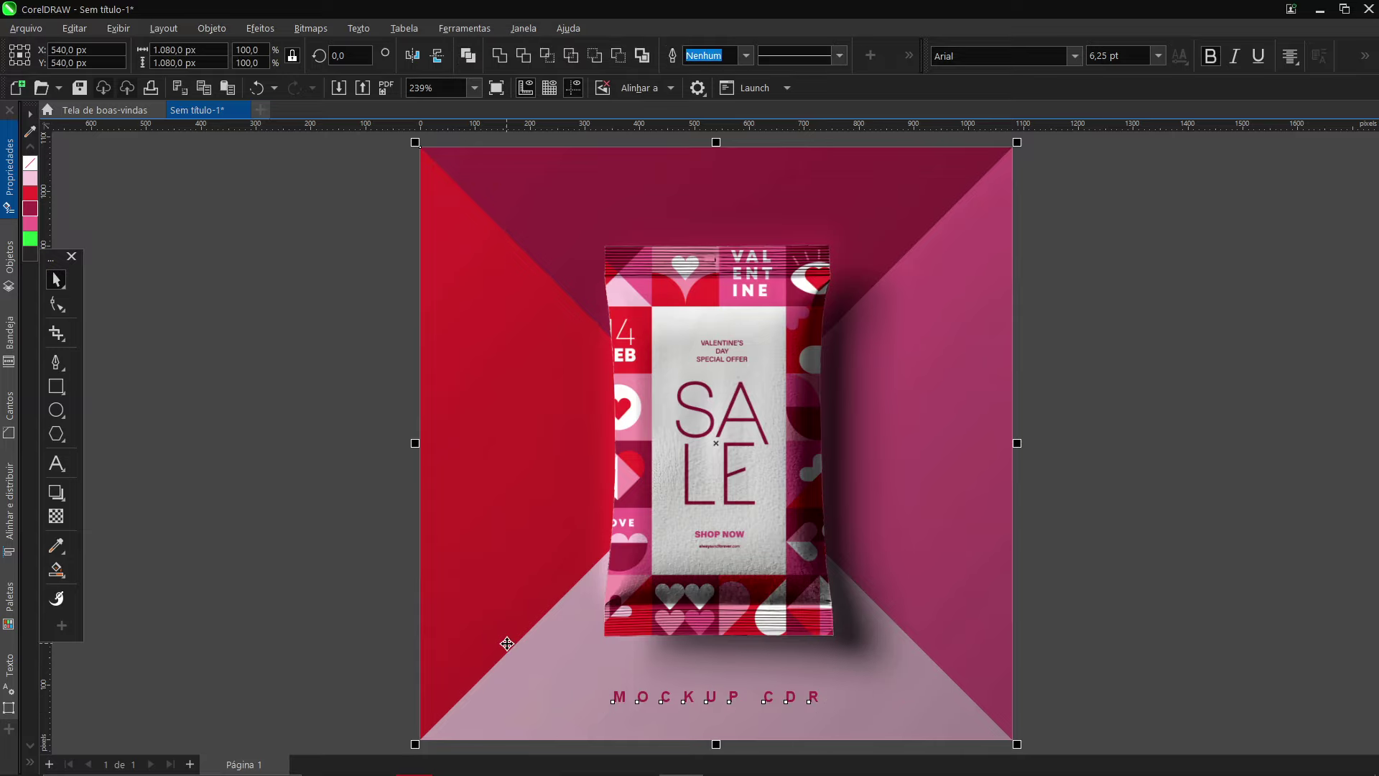
click(1217, 477)
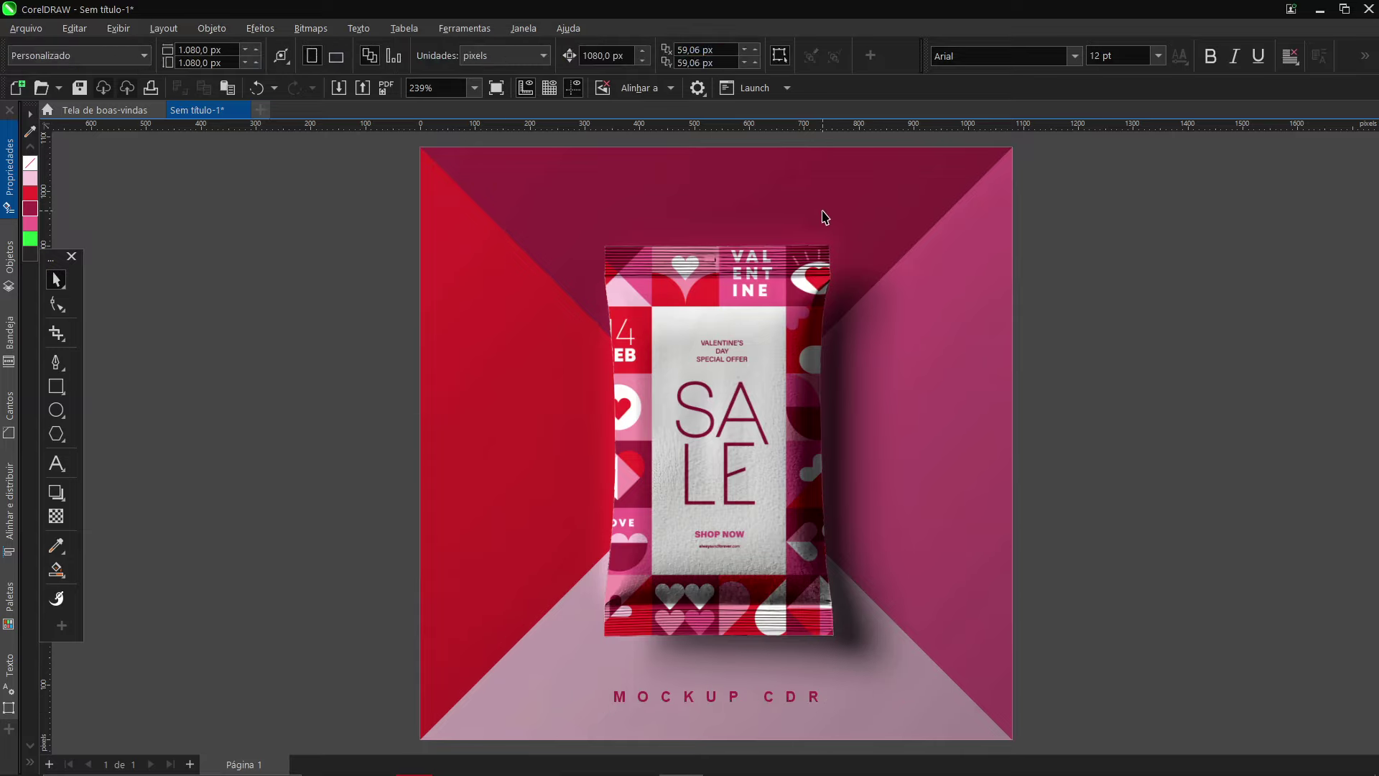
Preview the finished mockup full screen and return to the workspace
key(F9)
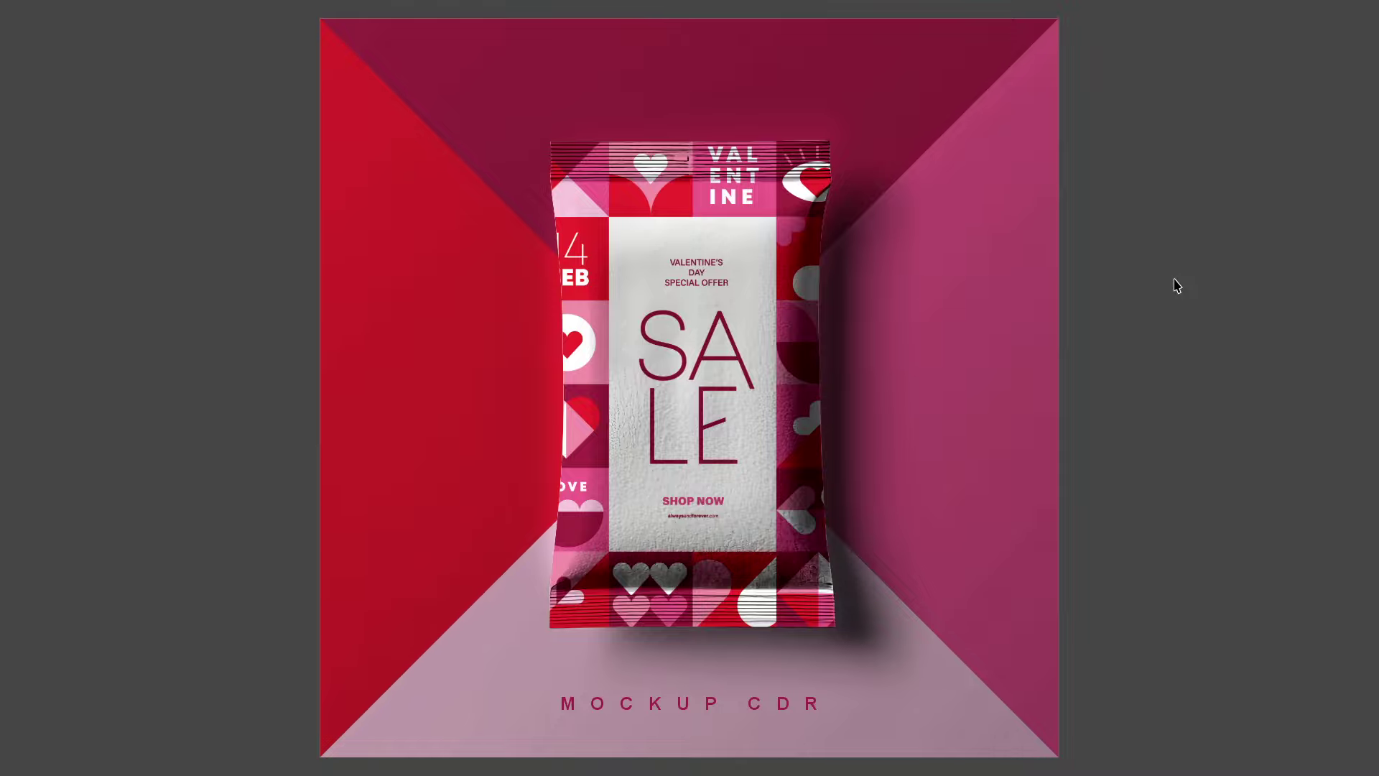
key(F9)
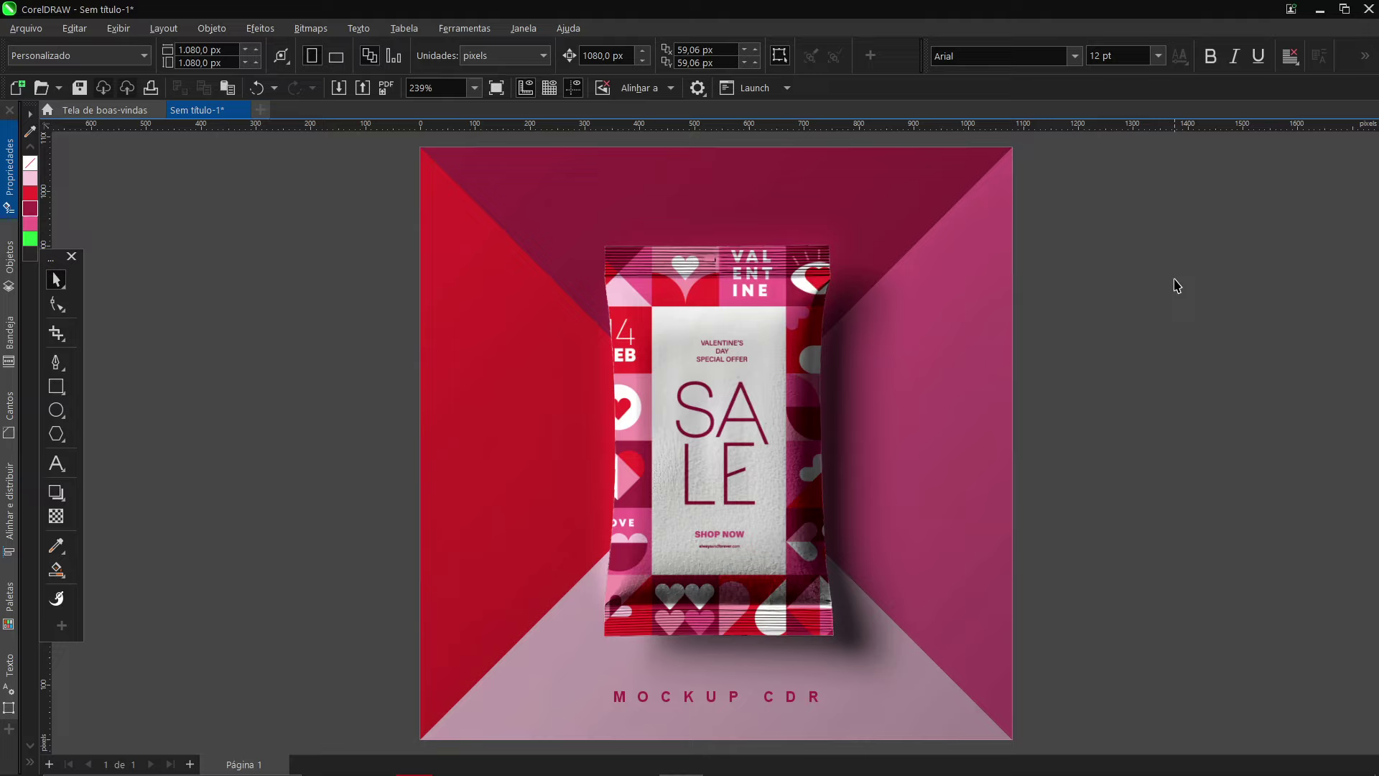
drag(56, 260, 80, 259)
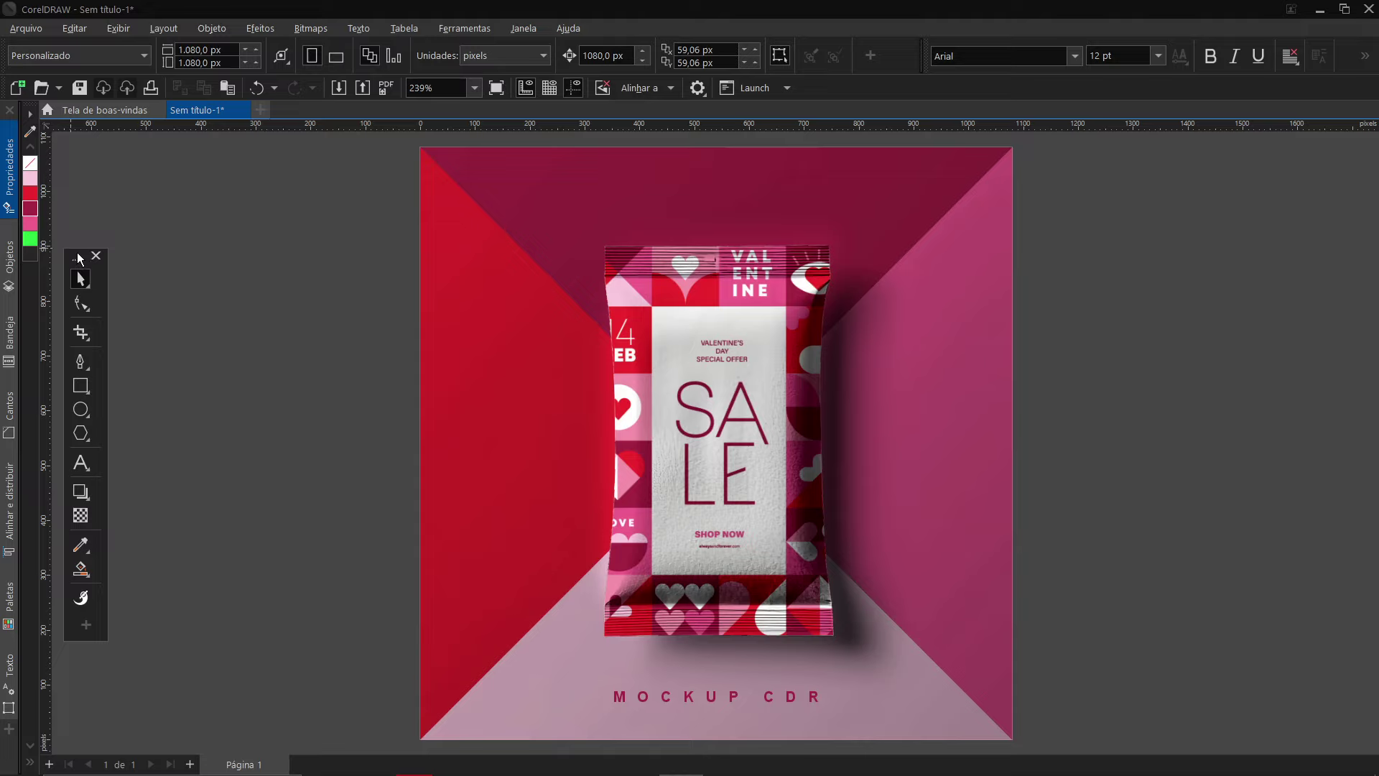